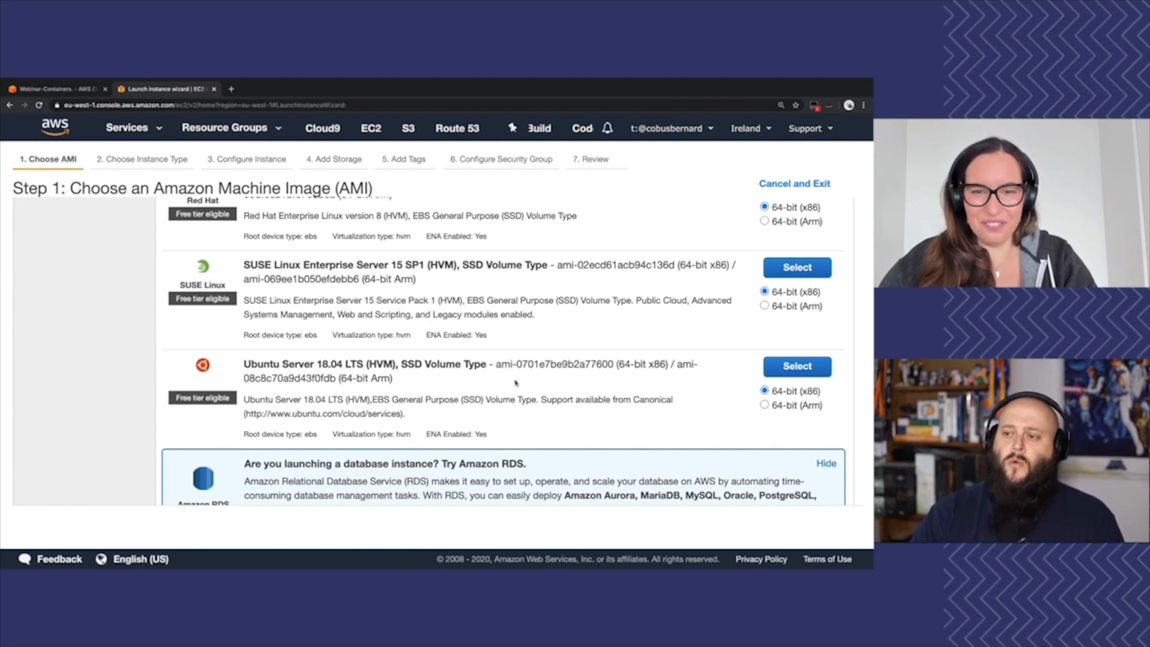
Select the 64-bit (x86) Ubuntu Server 18.04 LTS (HVM), SSD Volume Type image for the new instance
click(788, 369)
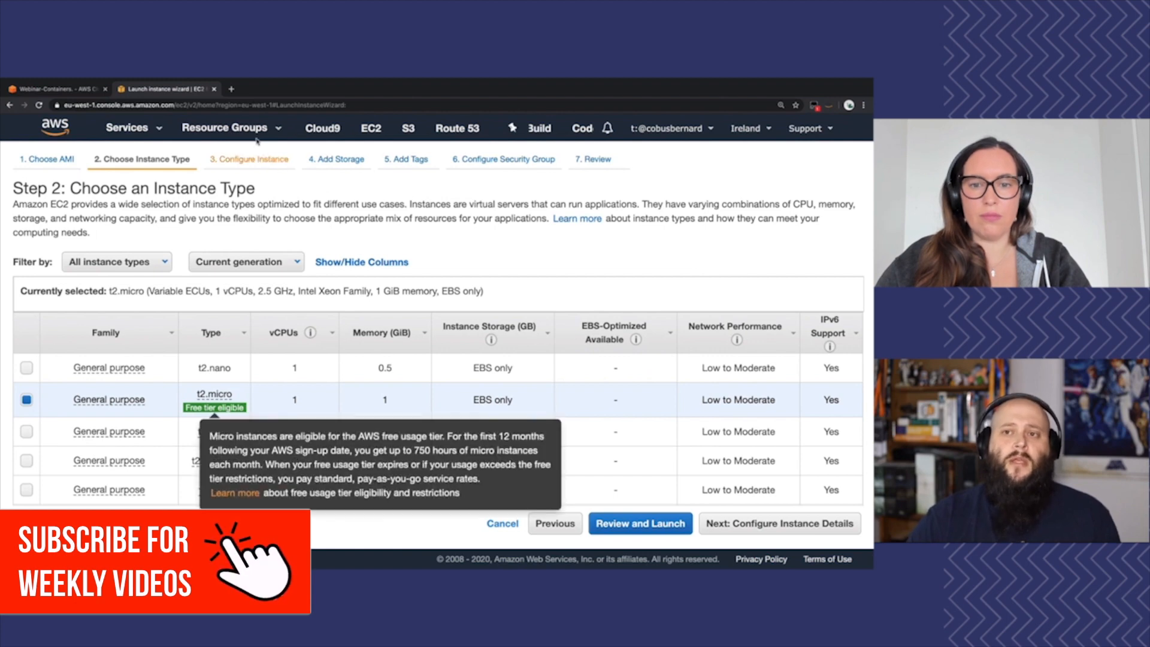
Open aws.amazon.com/free in a new browser tab, look over the Free Tier details, and close the page
text(a)
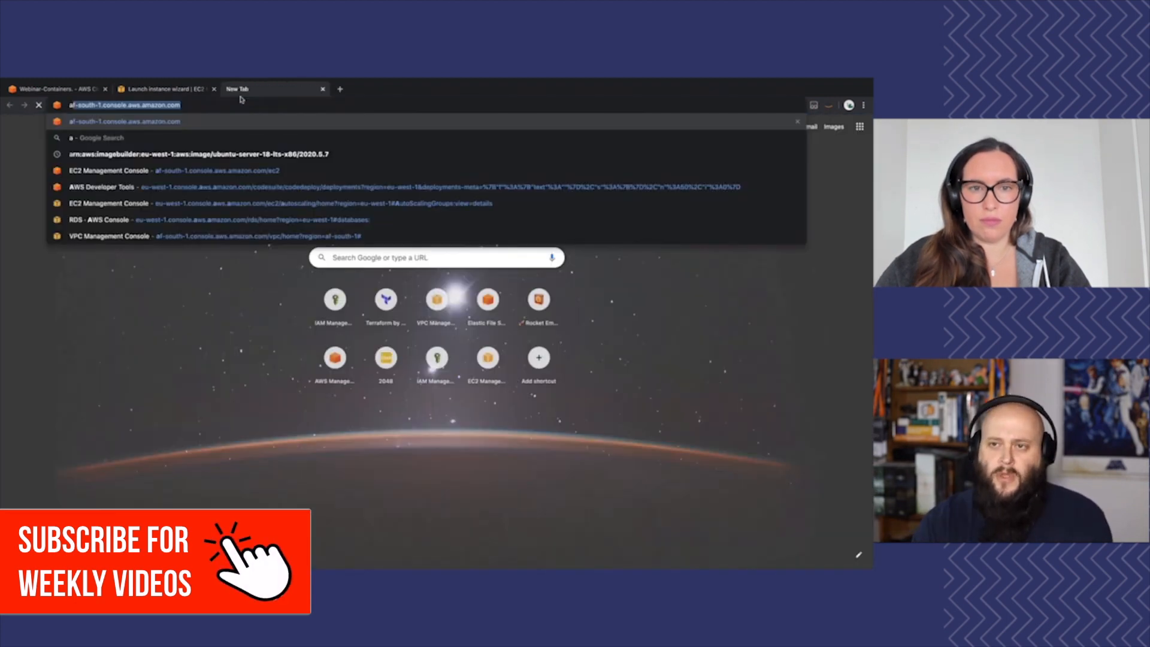
text(ws.amazon.com/free)
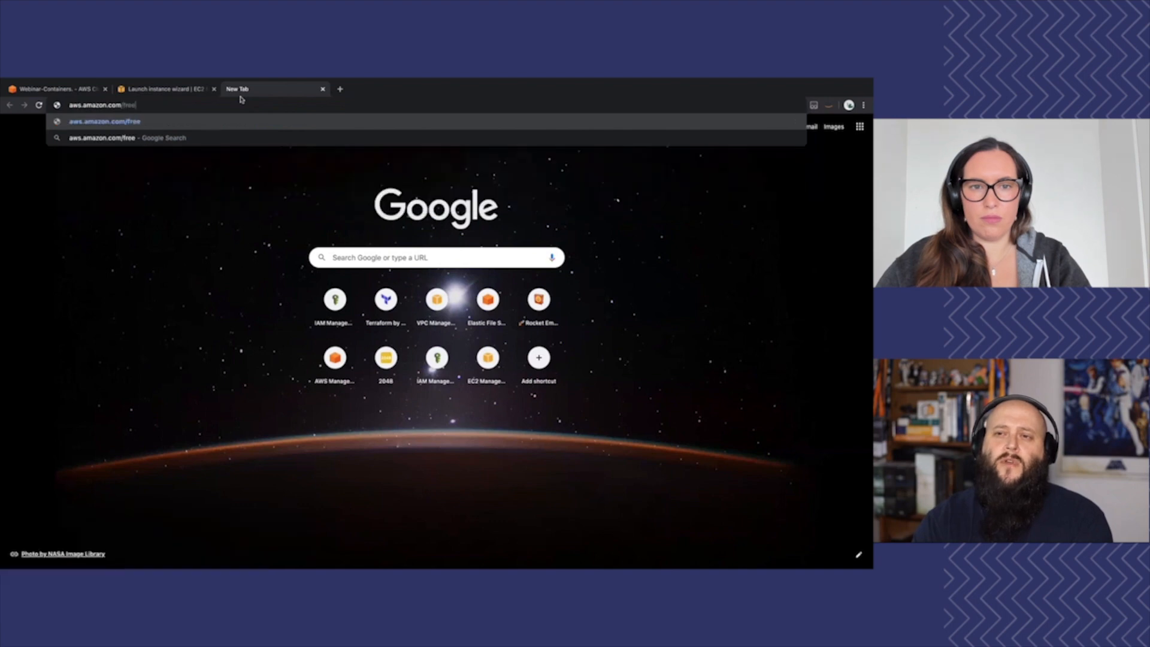
key(Return)
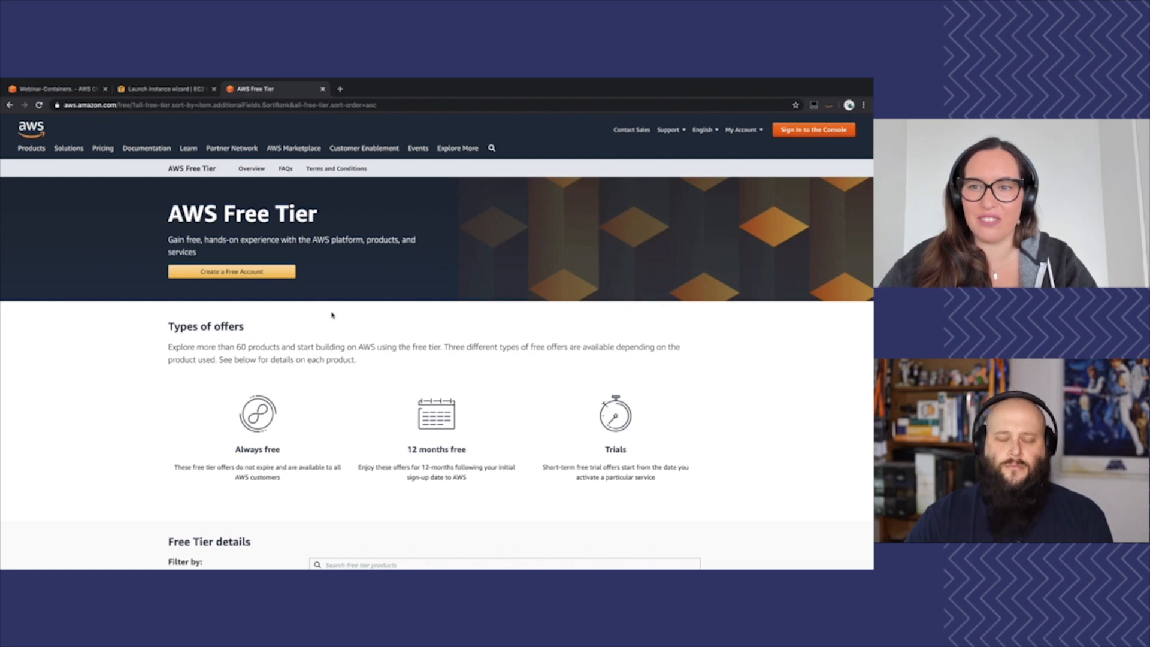
scroll(332, 315, down, 5)
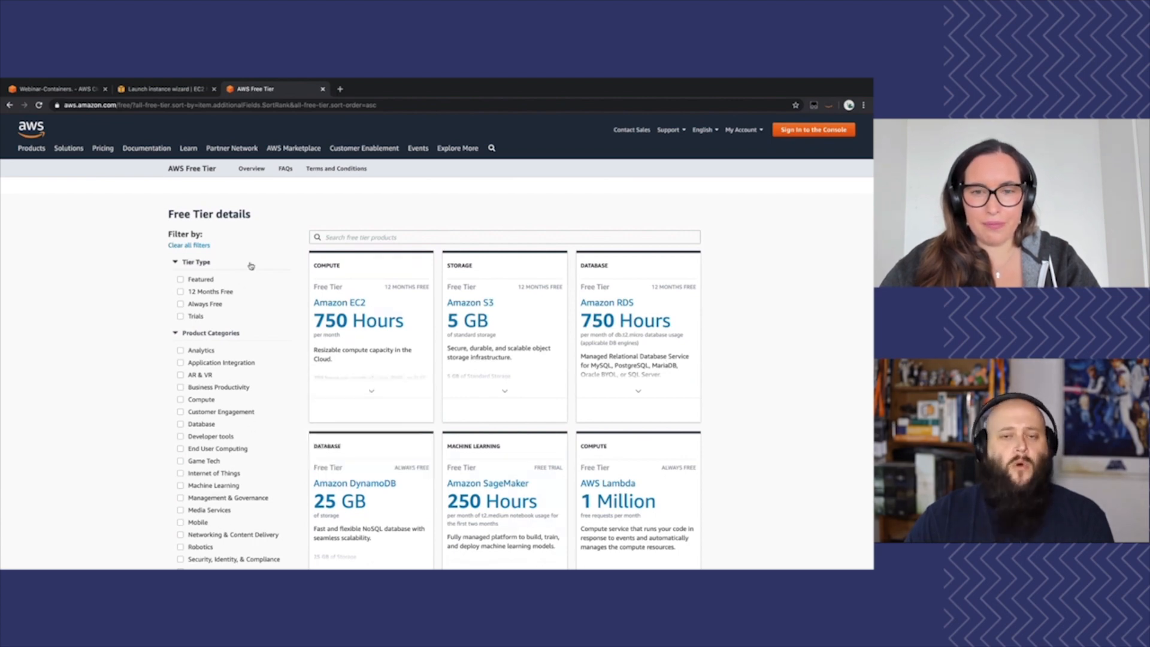
click(323, 90)
Keep t2.micro as the instance type and continue to the instance details configuration
mouse_move(214, 461)
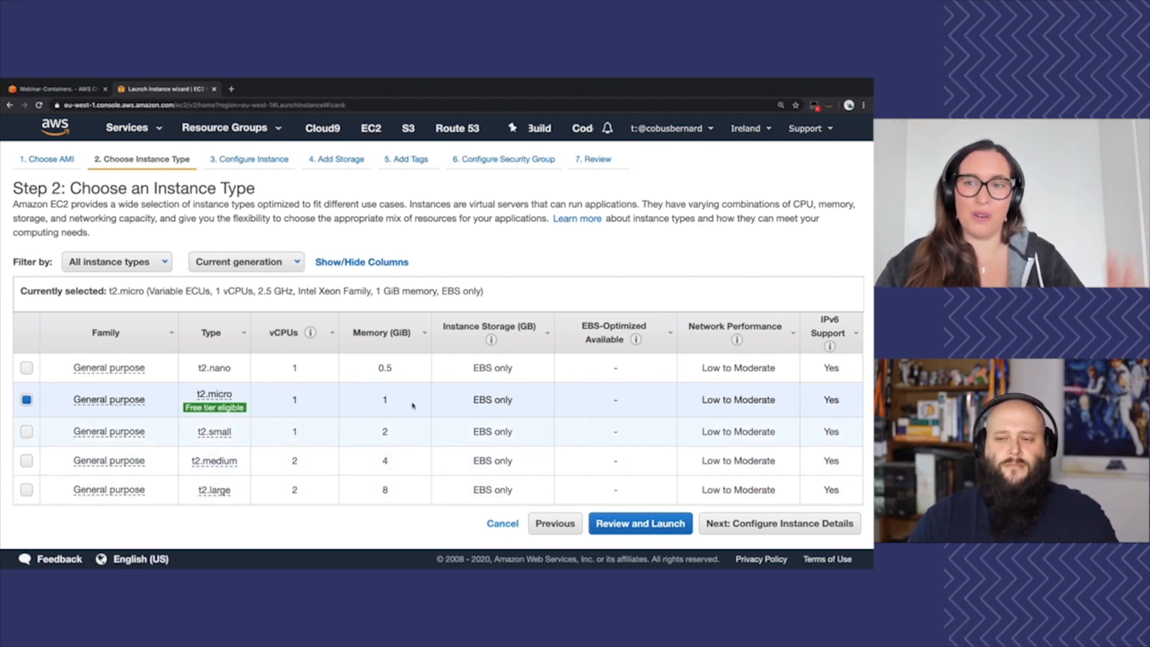
click(161, 262)
click(161, 262)
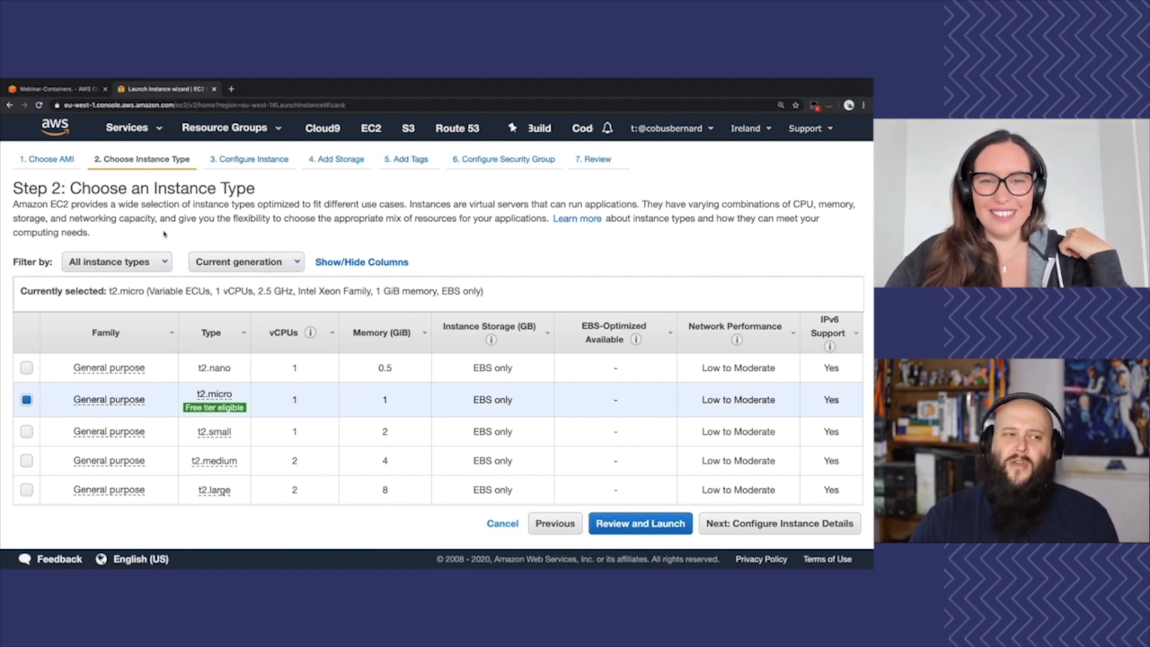
mouse_move(183, 400)
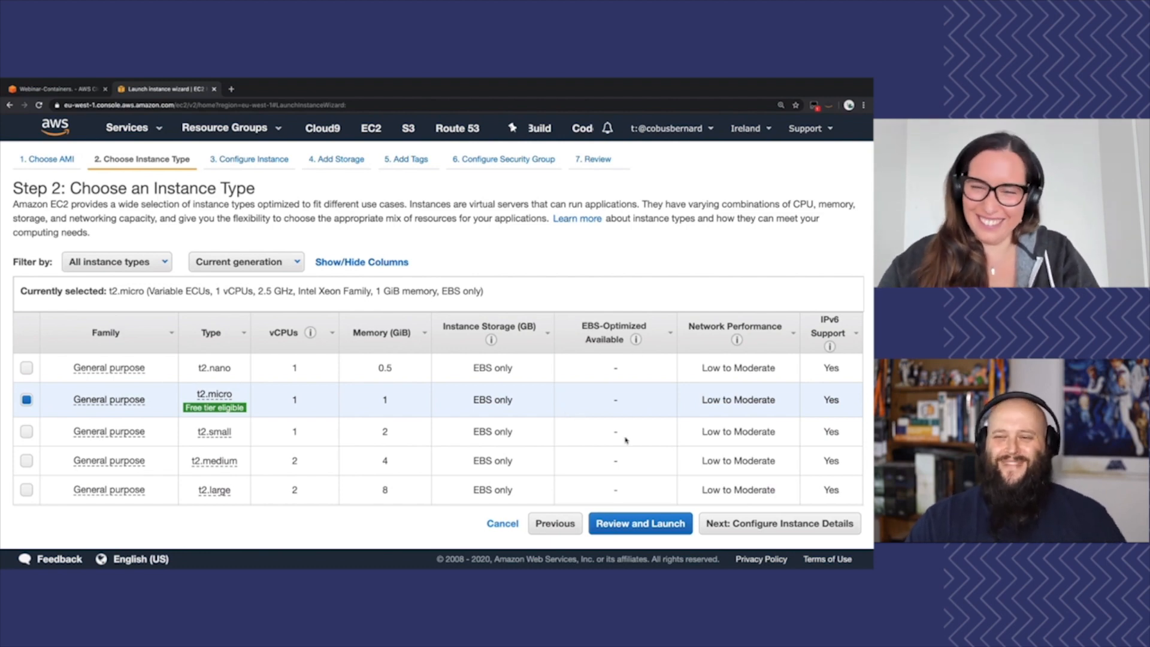
click(747, 525)
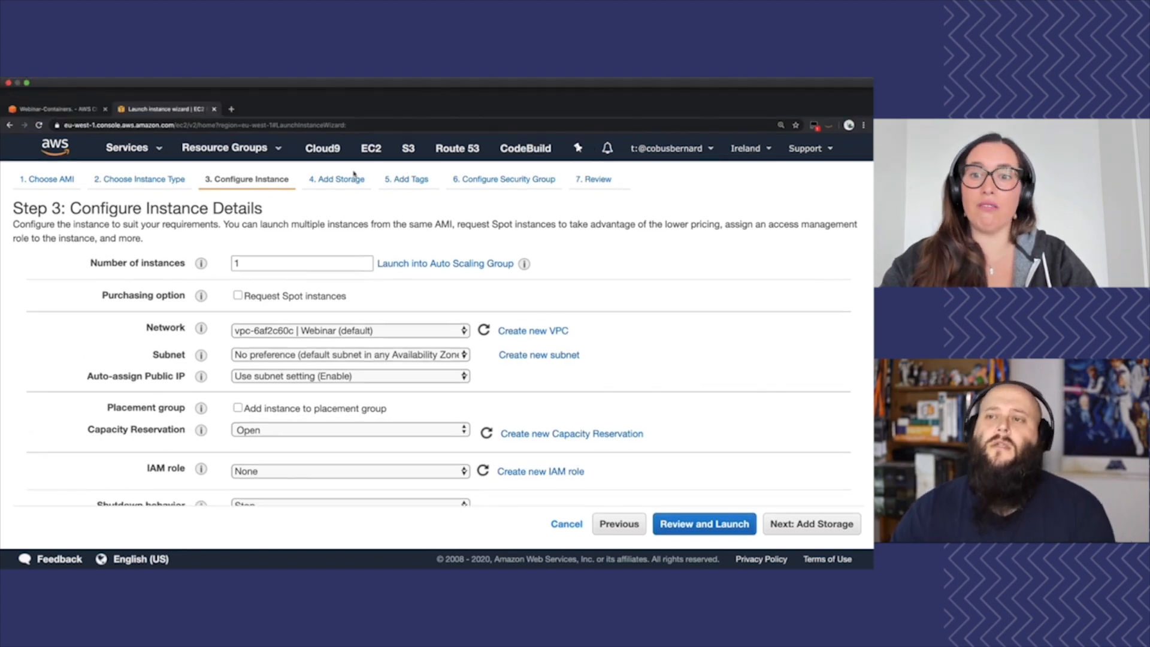
Open the EC2 console in a separate browser tab and bring up the pricing history for Spot Requests
super+click(375, 128)
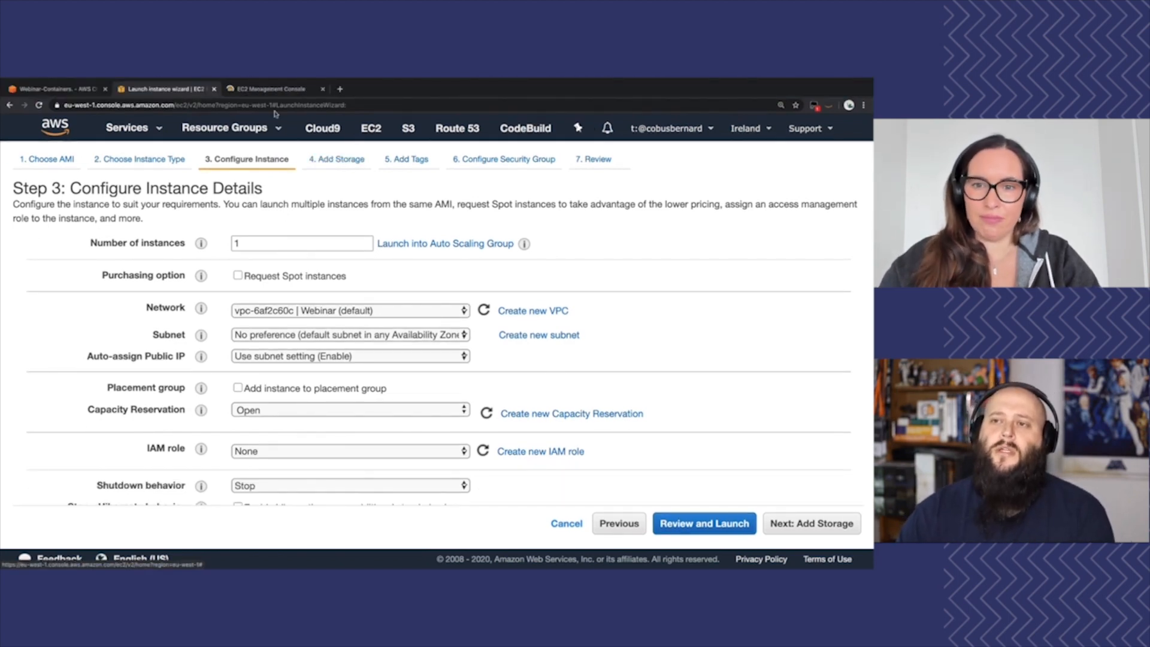
click(260, 93)
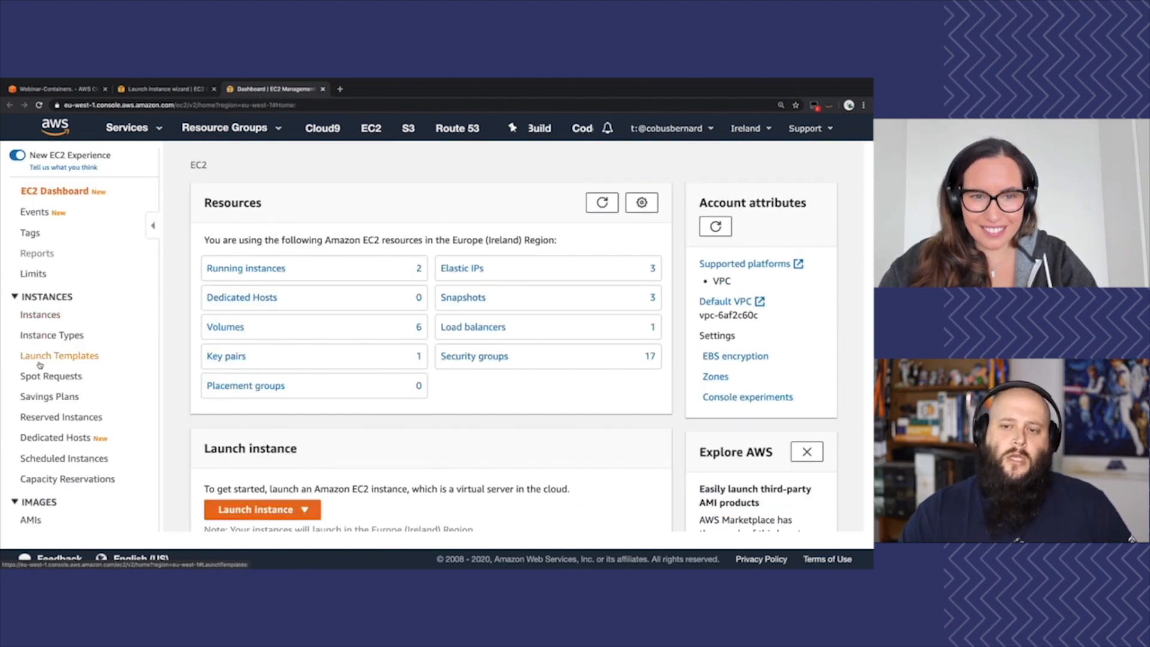
click(37, 377)
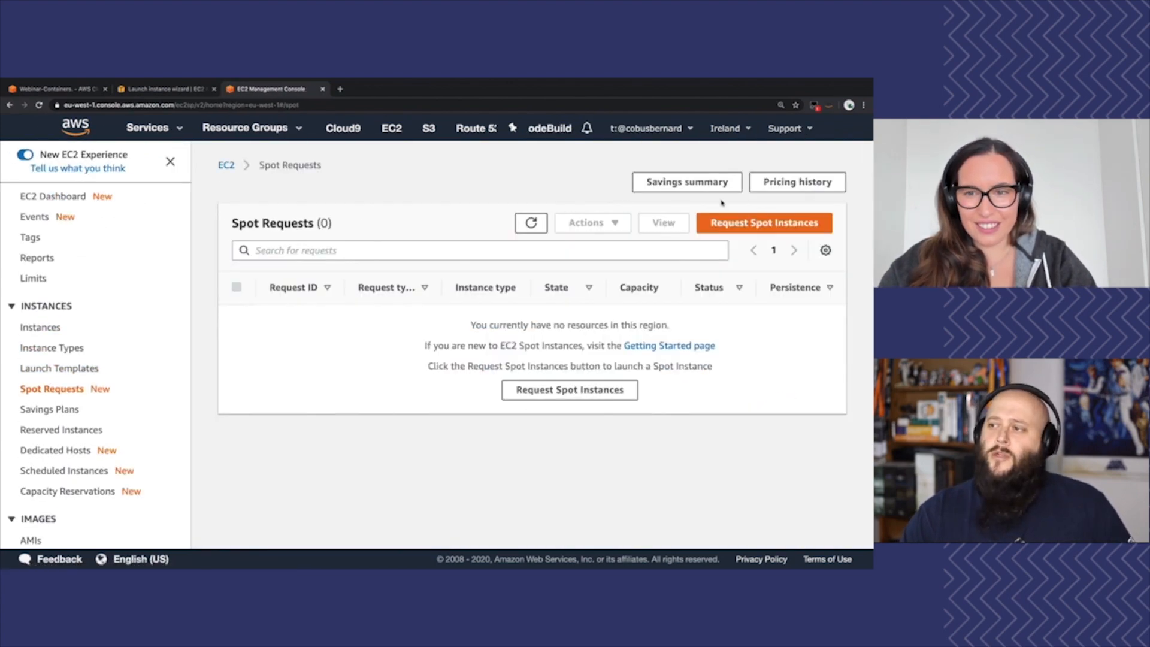
click(781, 186)
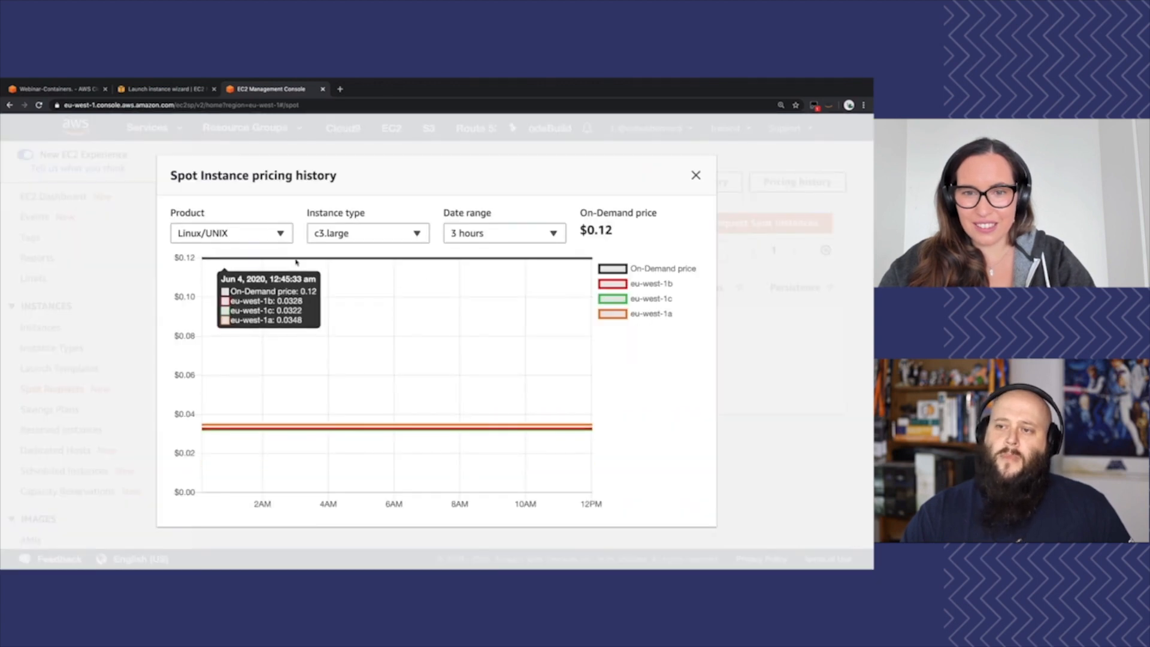
Show the Linux/UNIX Spot pricing history of the t2.micro instance type over 3 months
click(351, 236)
key(t)
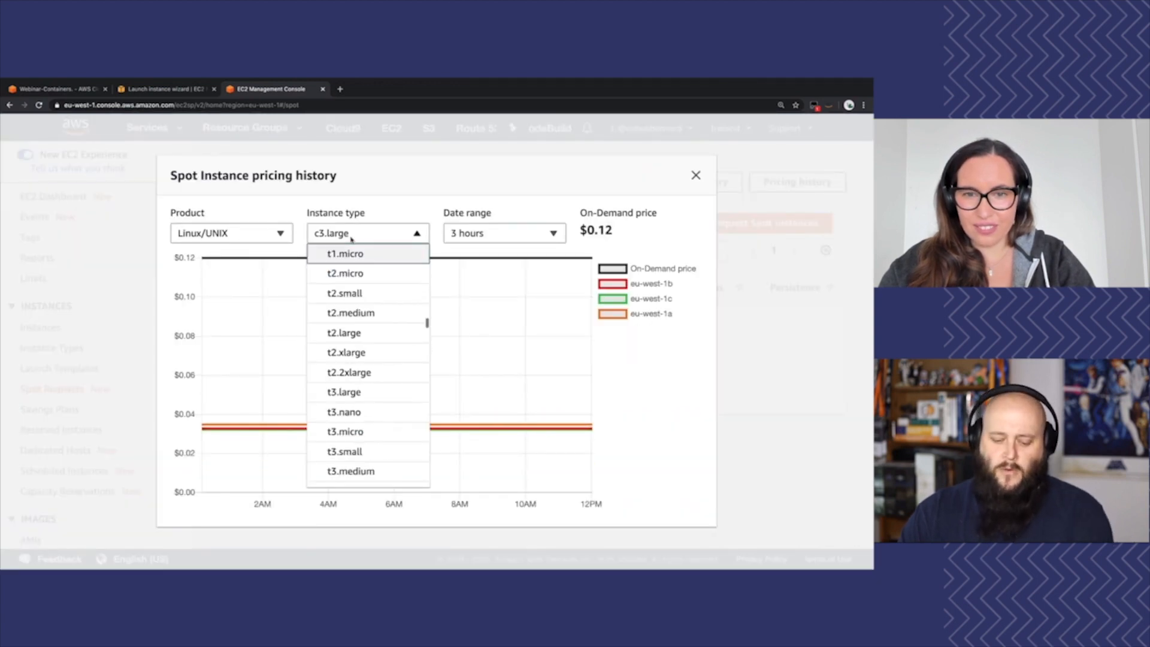
click(355, 272)
click(473, 234)
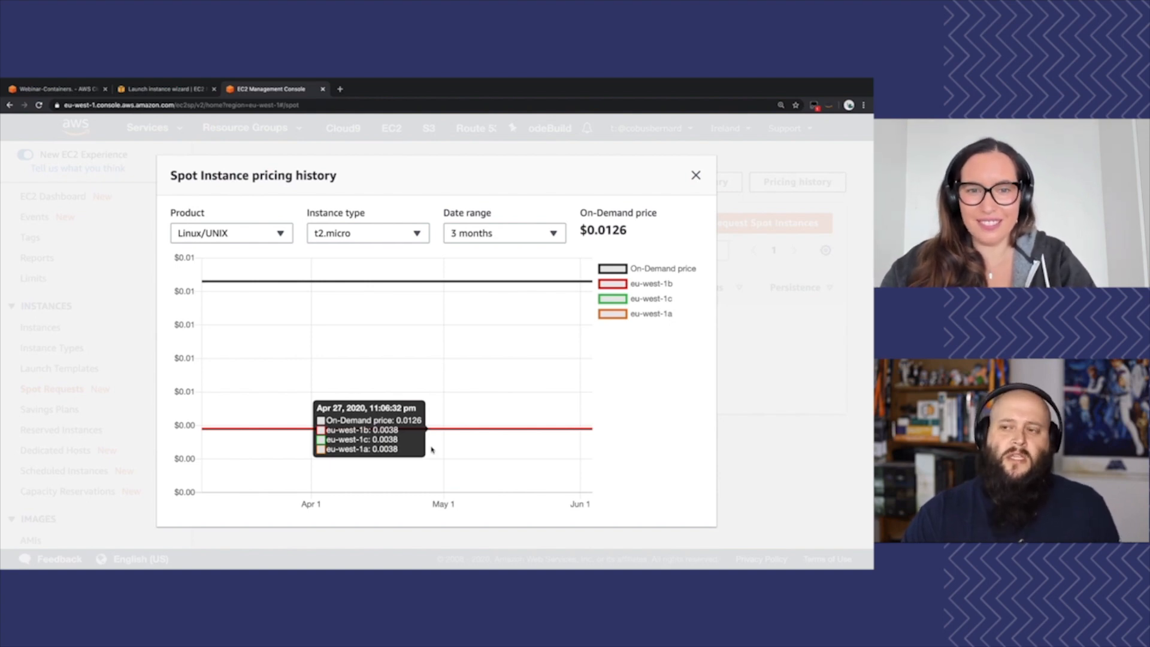
Examine the Spot pricing history of p3.2xlarge and p3dn.24xlarge, and return to the launch instance wizard
click(415, 233)
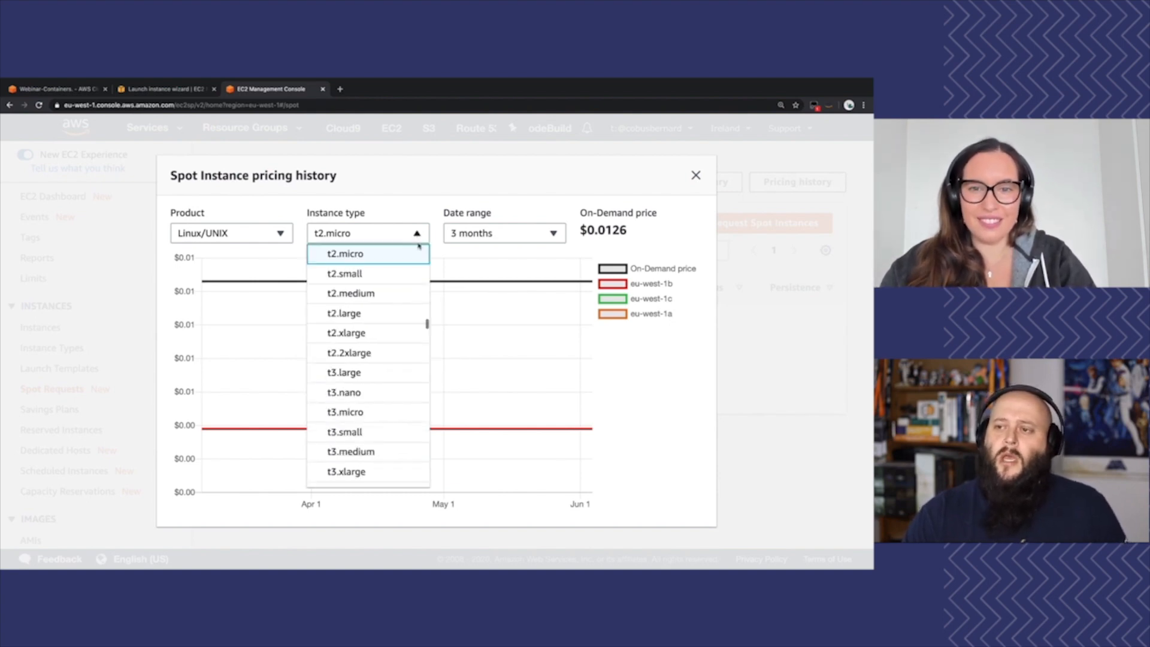
text(p3)
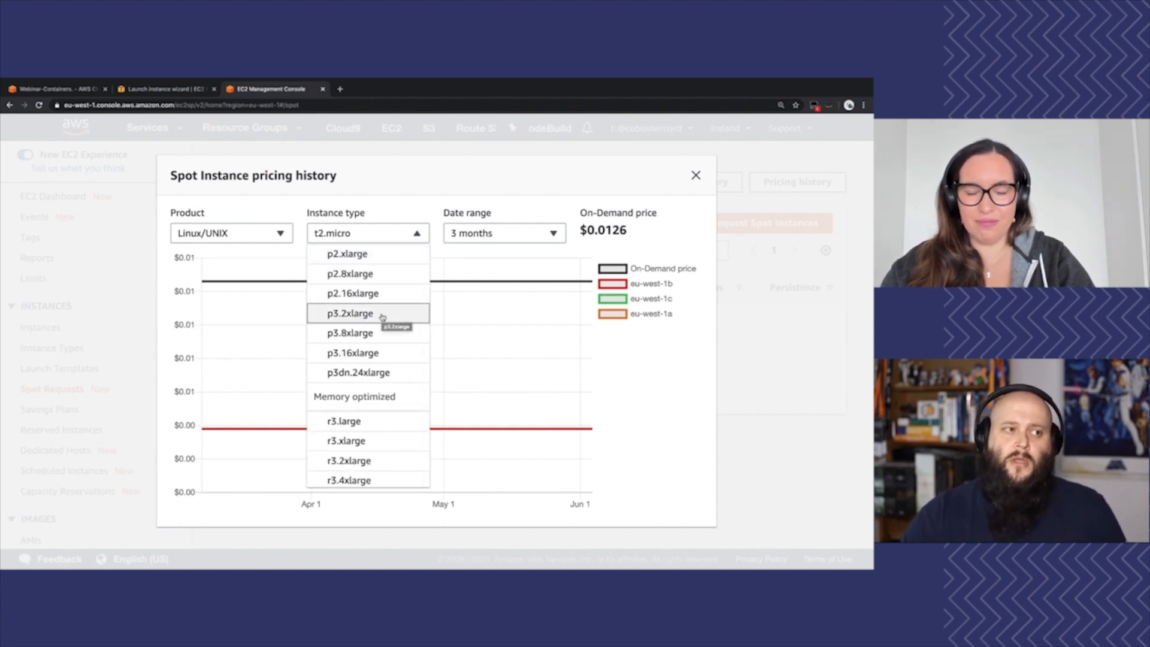
click(382, 316)
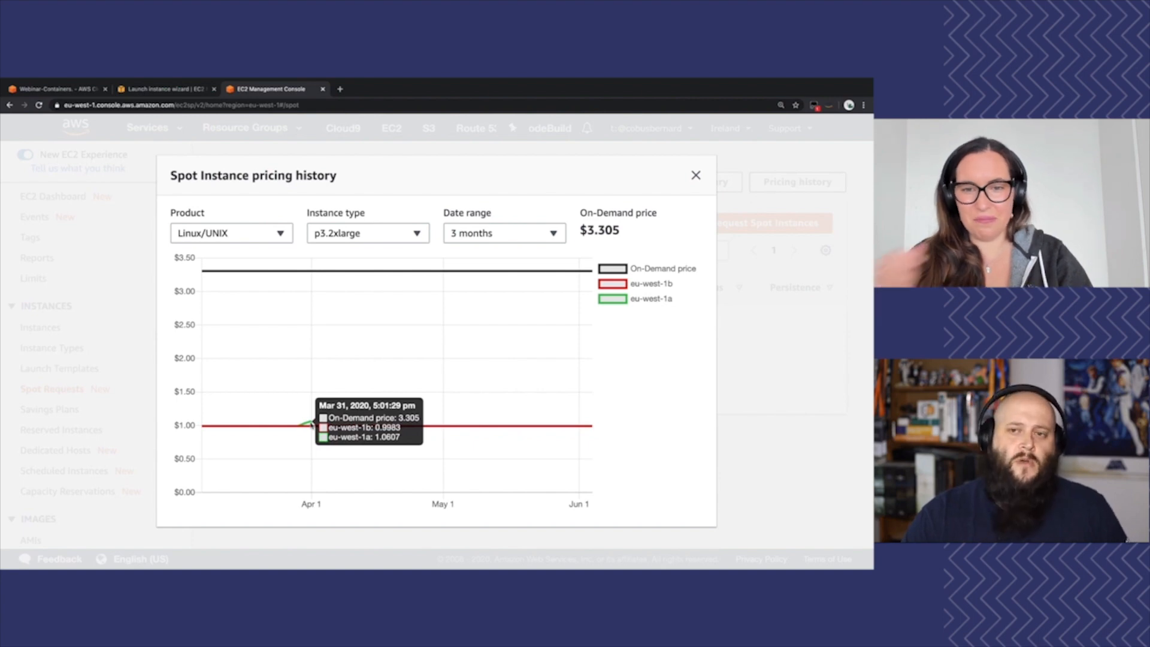
click(411, 237)
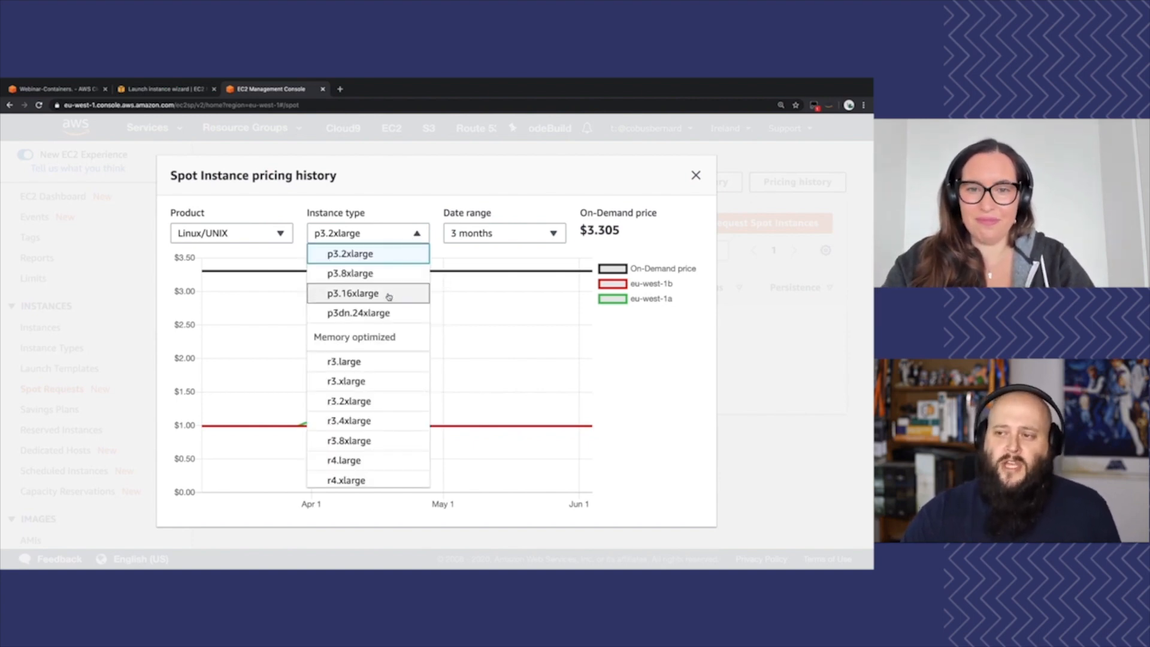
click(383, 314)
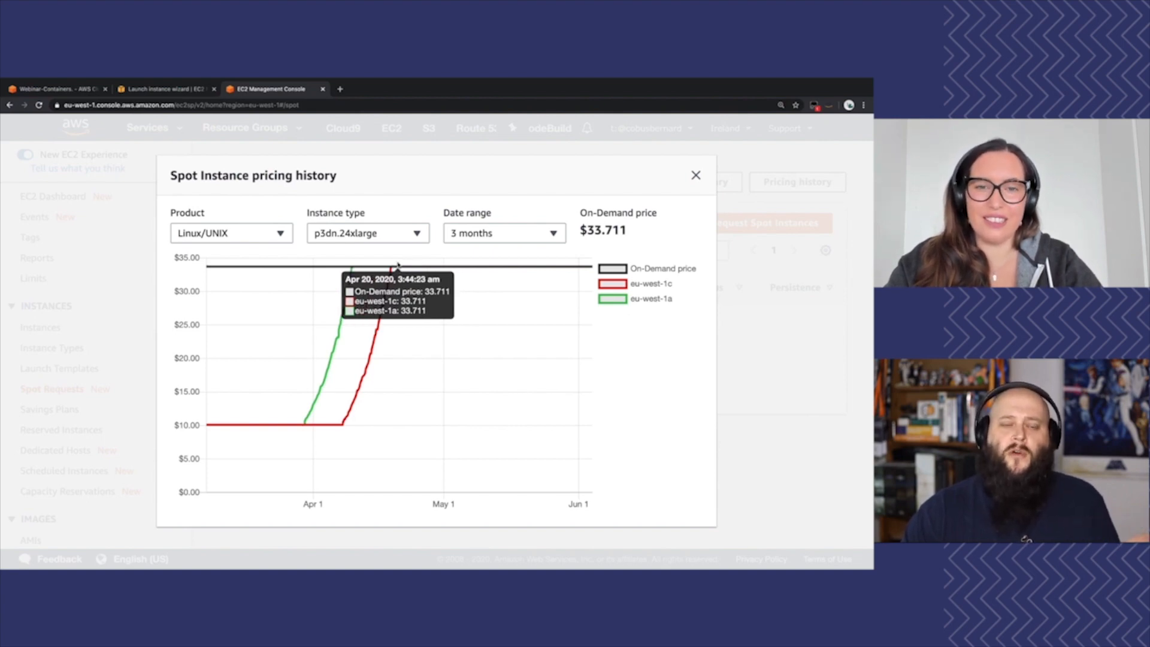
click(416, 232)
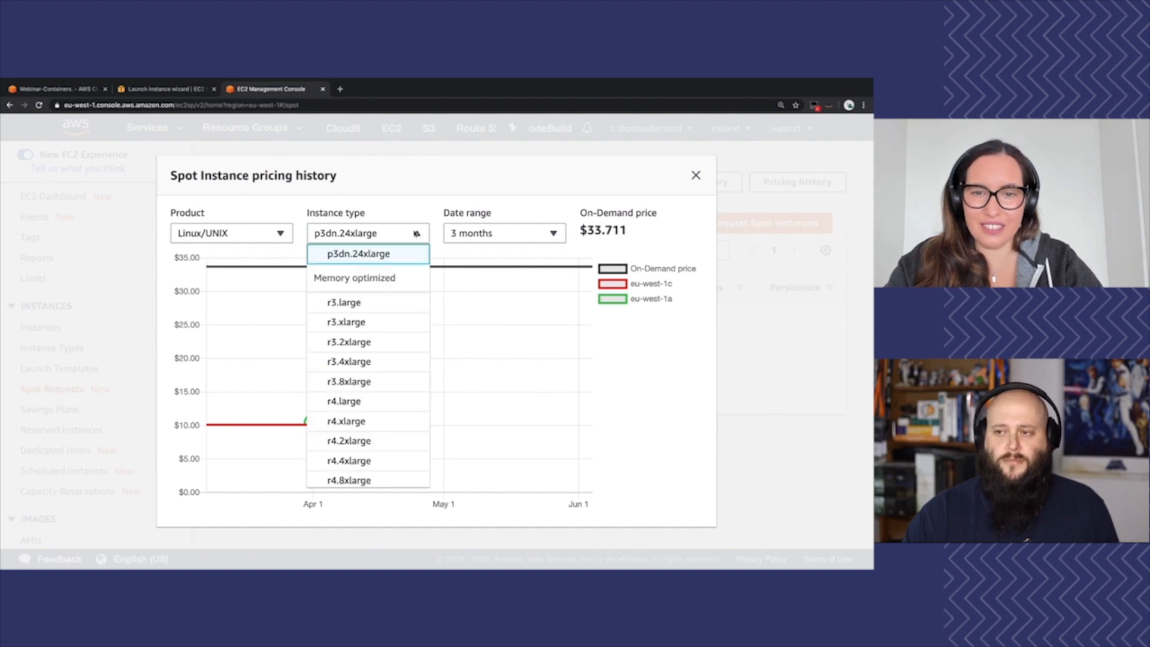
scroll(417, 274, up, 3)
click(134, 90)
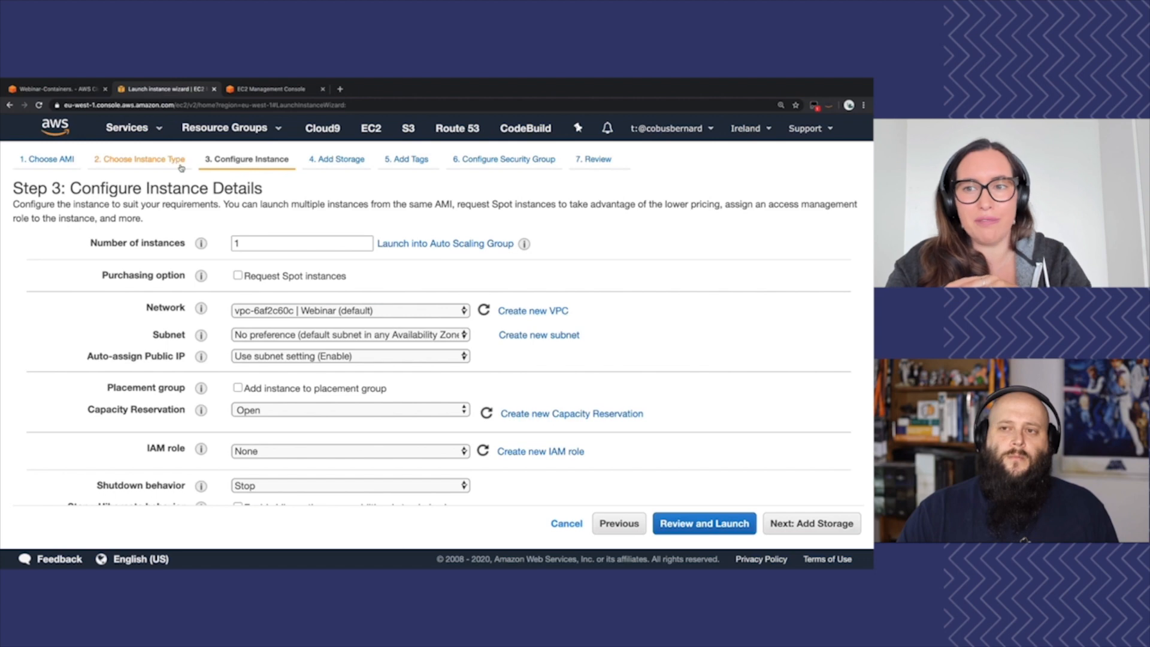
Open the Cloudcraft site (cloudcraft.co) in a new browser tab, view its home page, and close it
click(340, 89)
text(c)
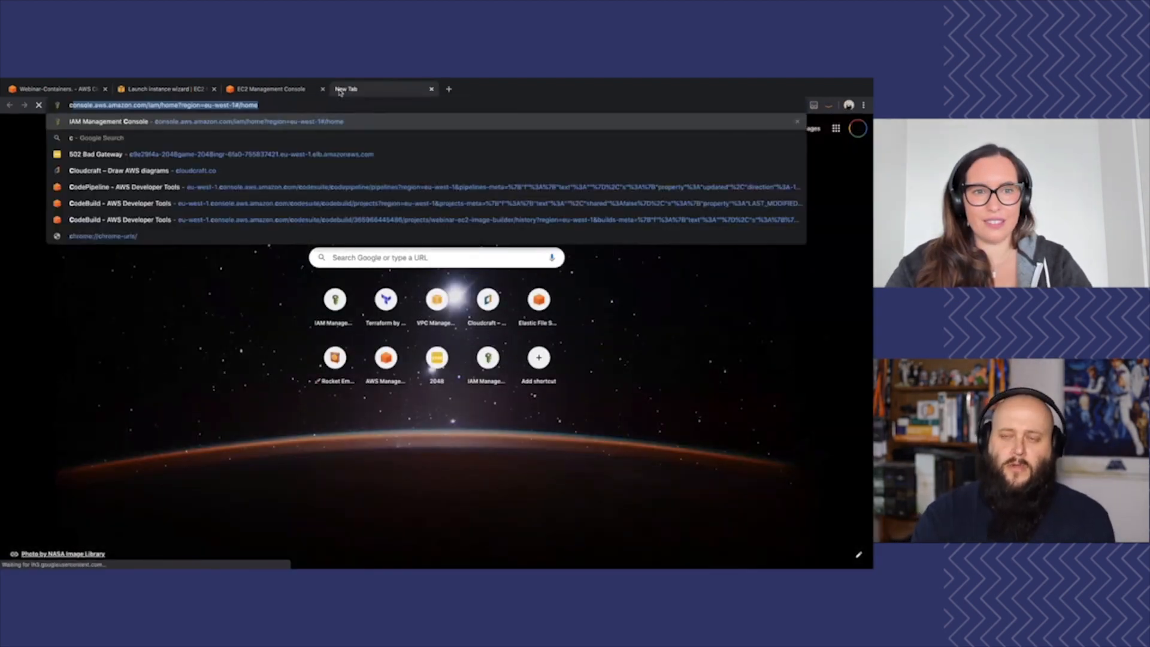
text(lou)
key(Return)
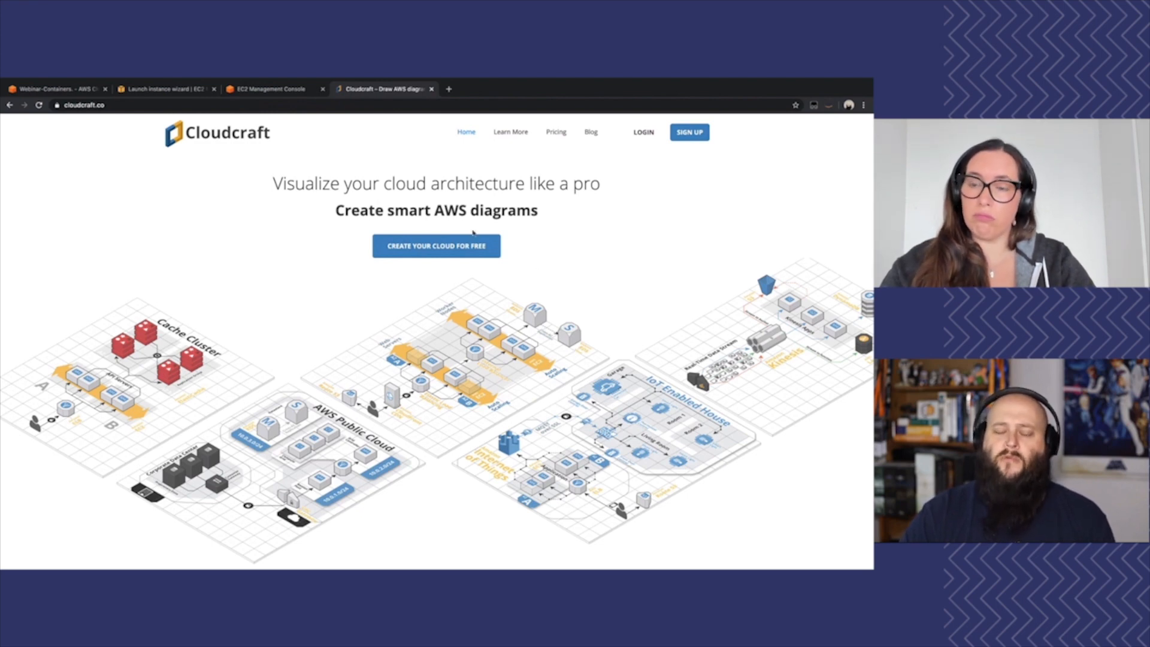
key(super+w)
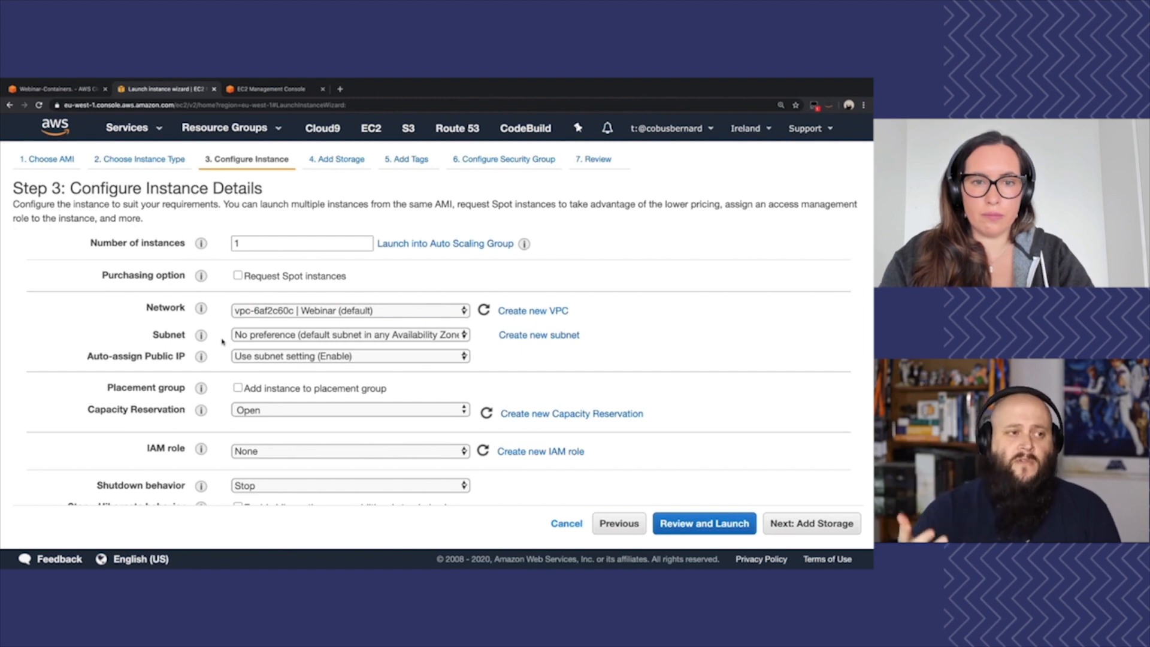
Set the subnet to webinar-public-b in eu-west-1b and keep Auto-assign Public IP on "Use subnet setting (Enable)"
click(289, 336)
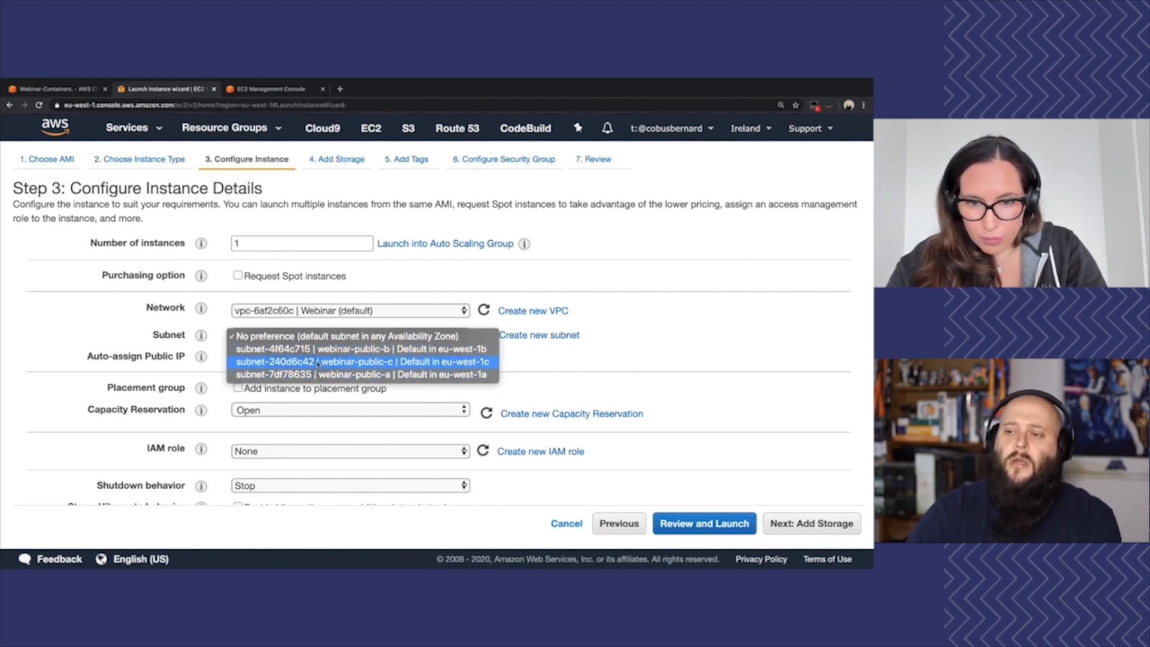
click(318, 348)
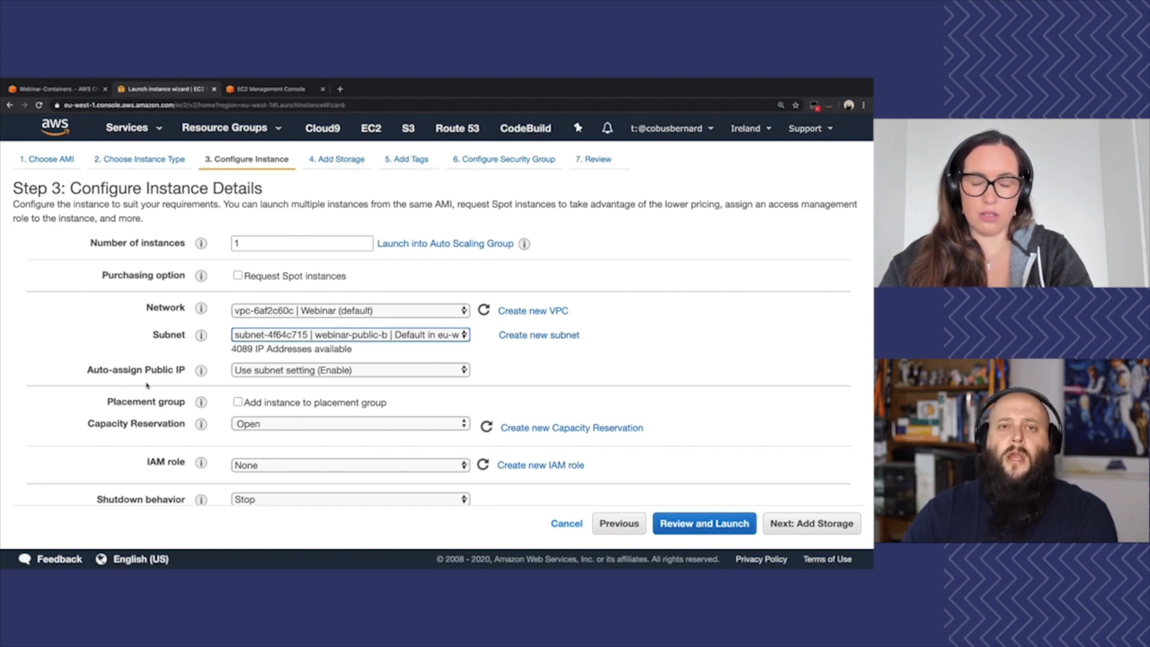
click(313, 372)
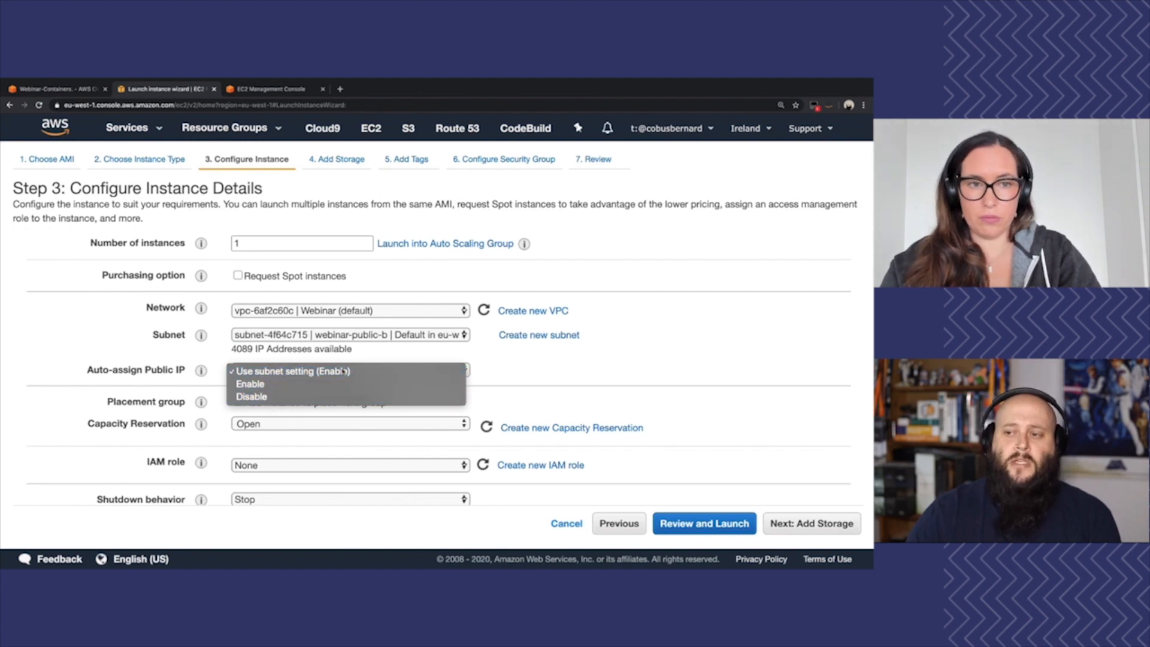
click(293, 371)
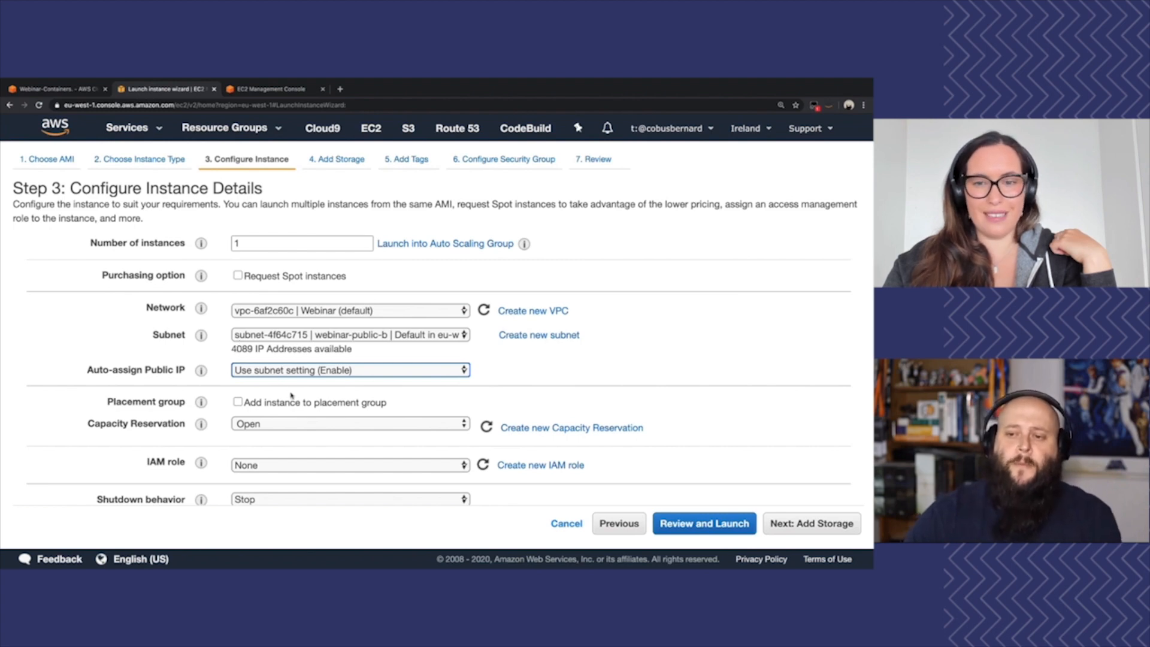
click(147, 417)
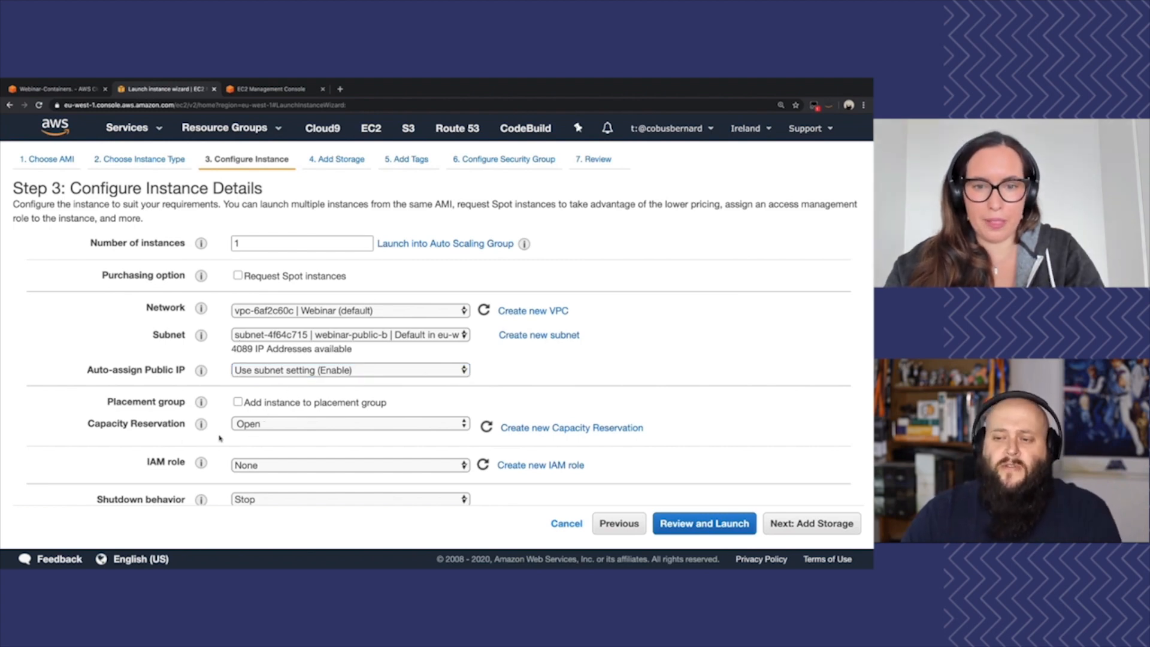
Keep the shutdown behavior as Stop, enable protection against accidental termination, and continue to the storage settings
scroll(222, 438, down, 2)
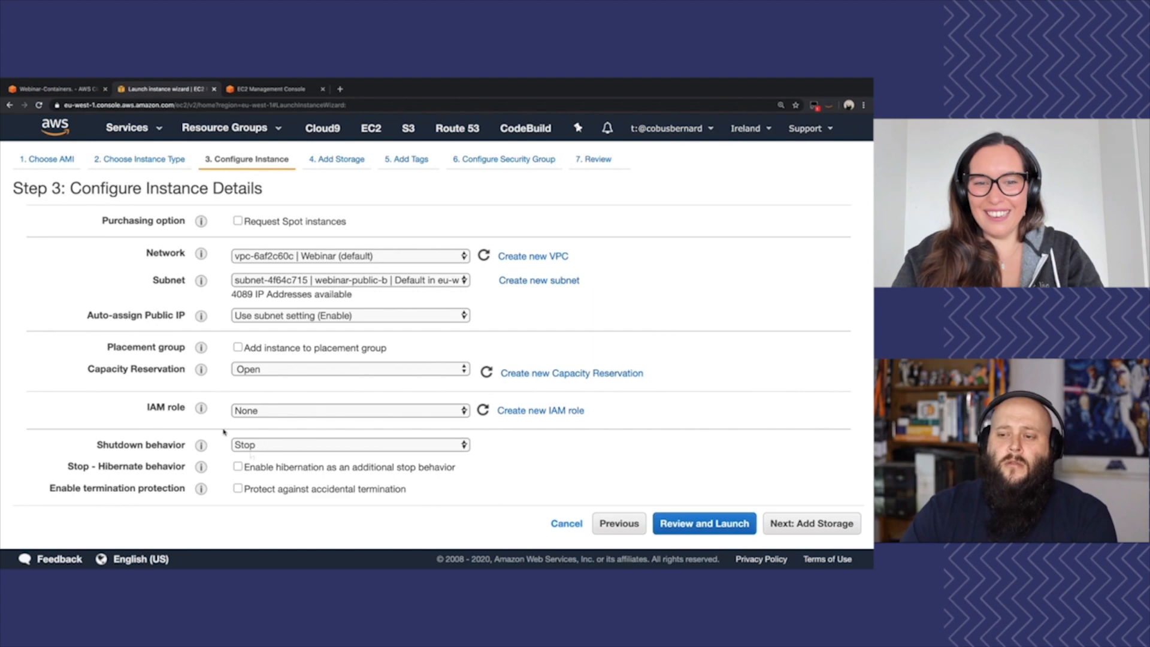
click(285, 445)
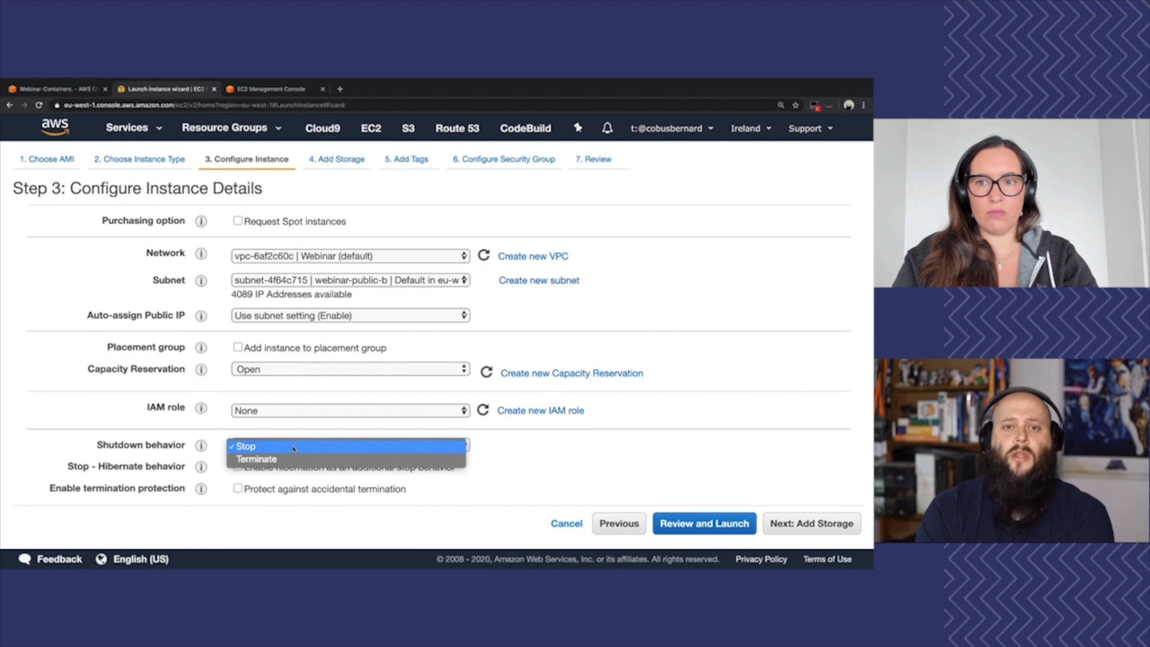
click(262, 449)
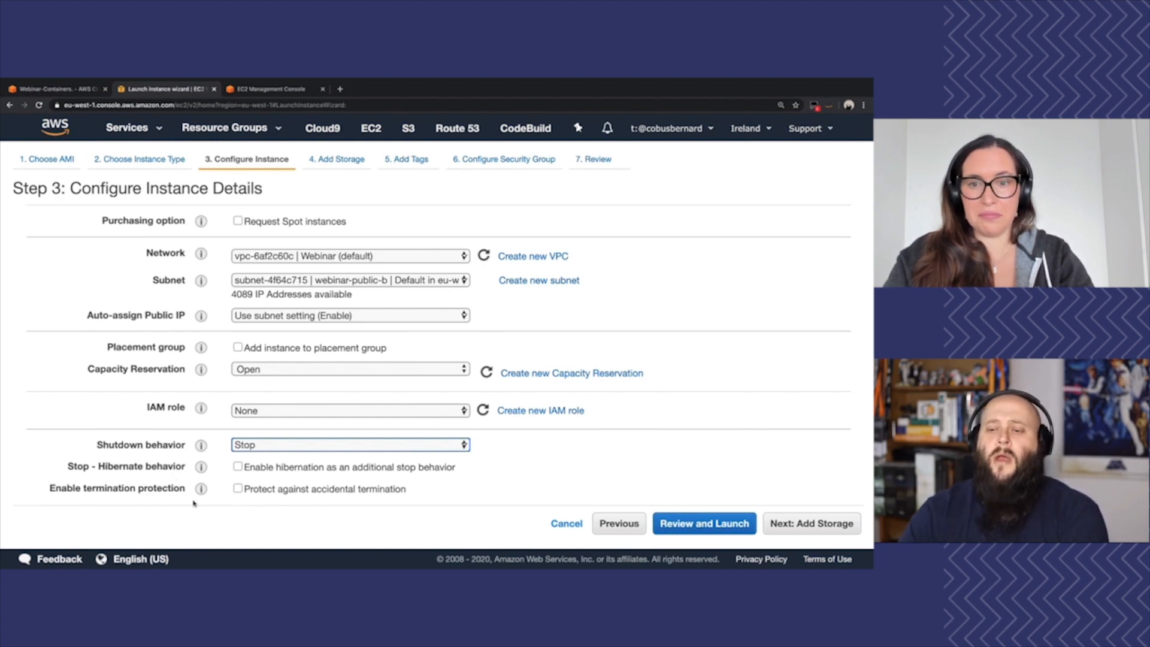
click(238, 489)
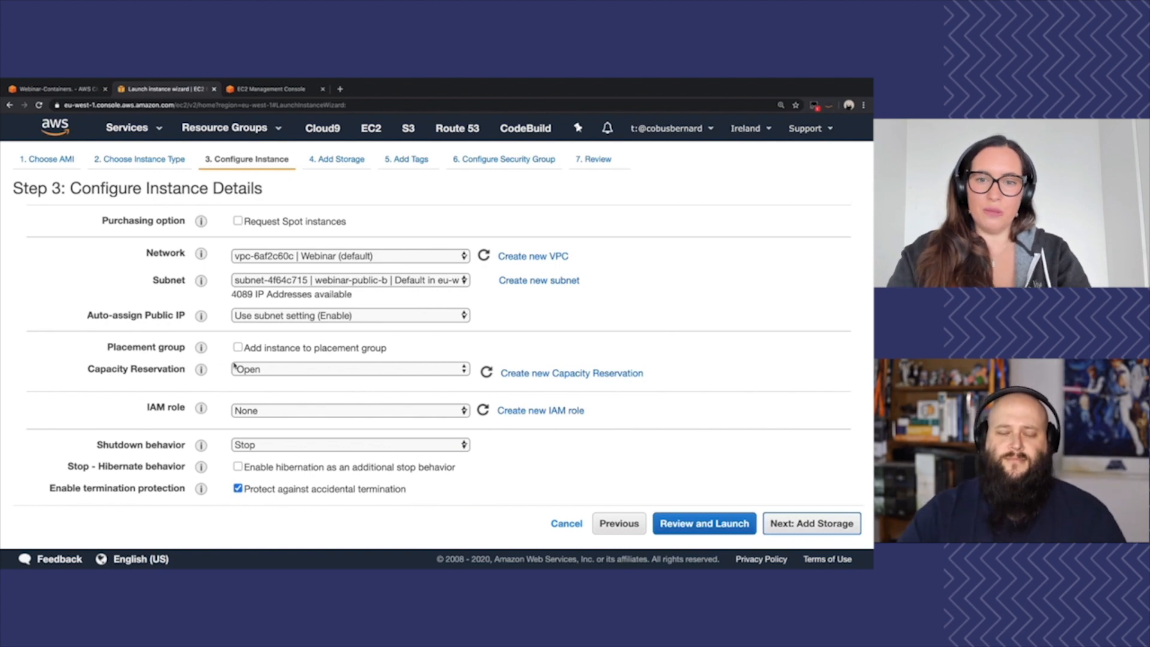
click(801, 525)
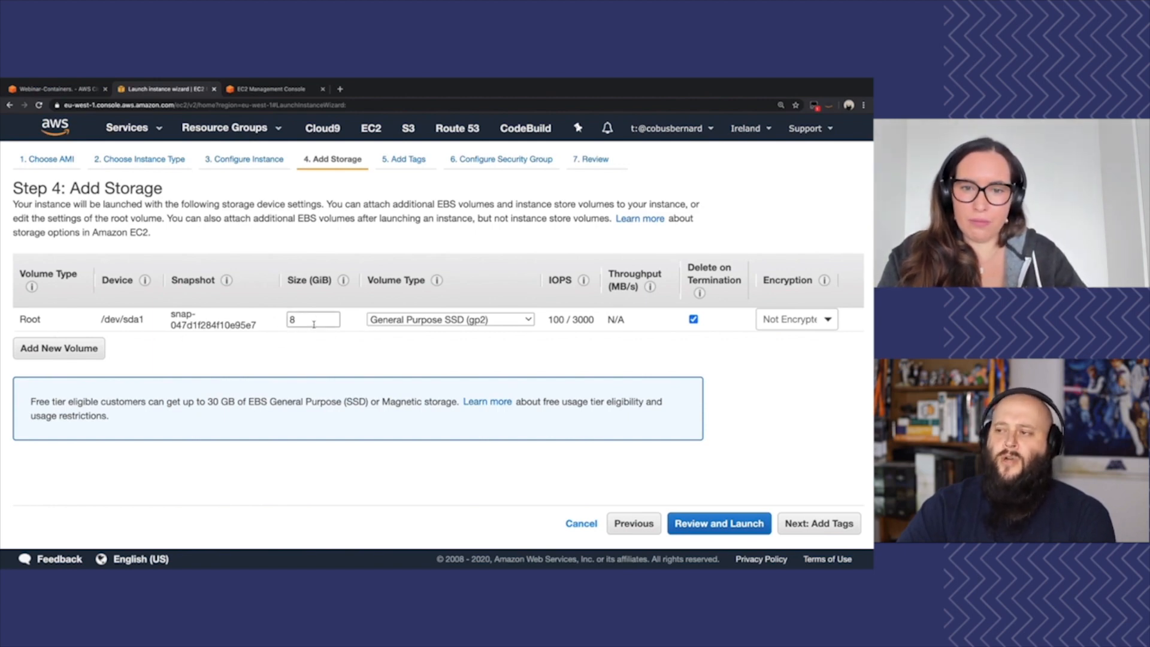
Try a root volume size of 30 GiB and set it back to 8 GiB
click(297, 319)
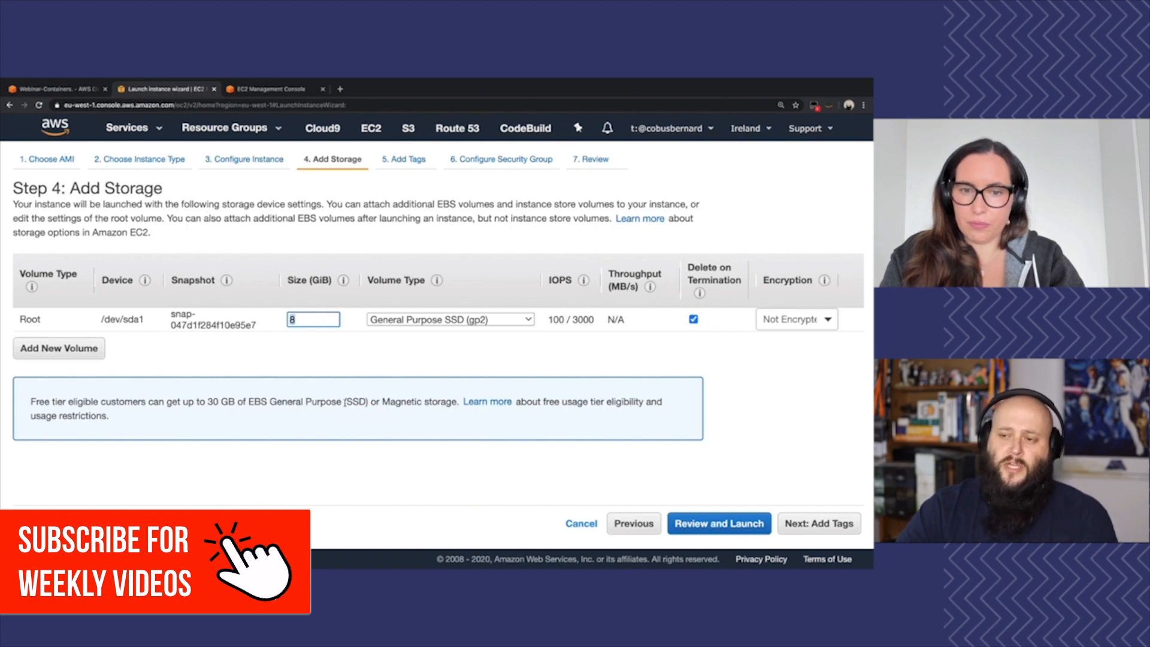
double_click(320, 317)
text(30)
key(BackSpace)
key(BackSpace)
text(8)
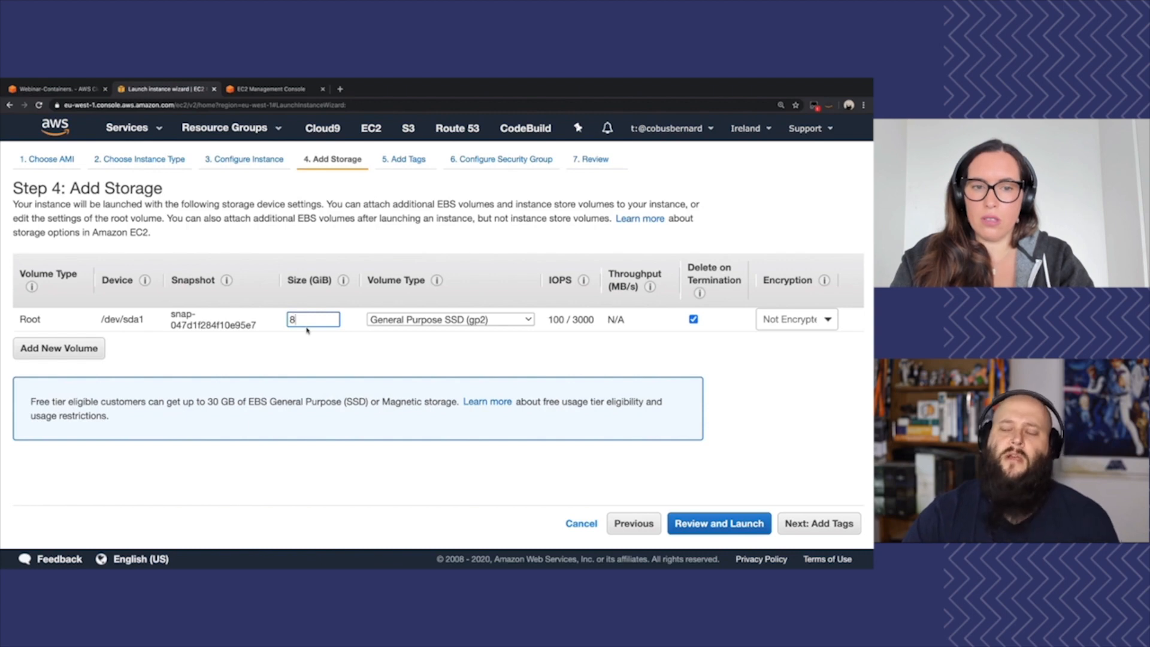
Review the root volume's type options, keep General Purpose SSD (gp2), and view the explanation of its IOPS
click(523, 321)
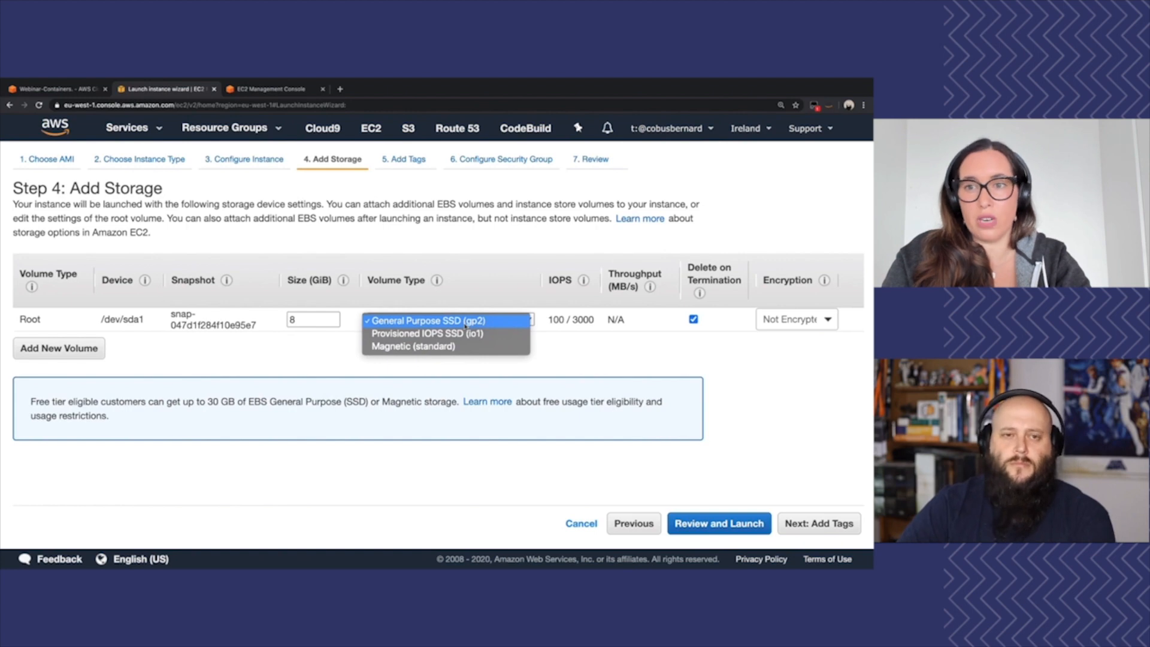
click(470, 321)
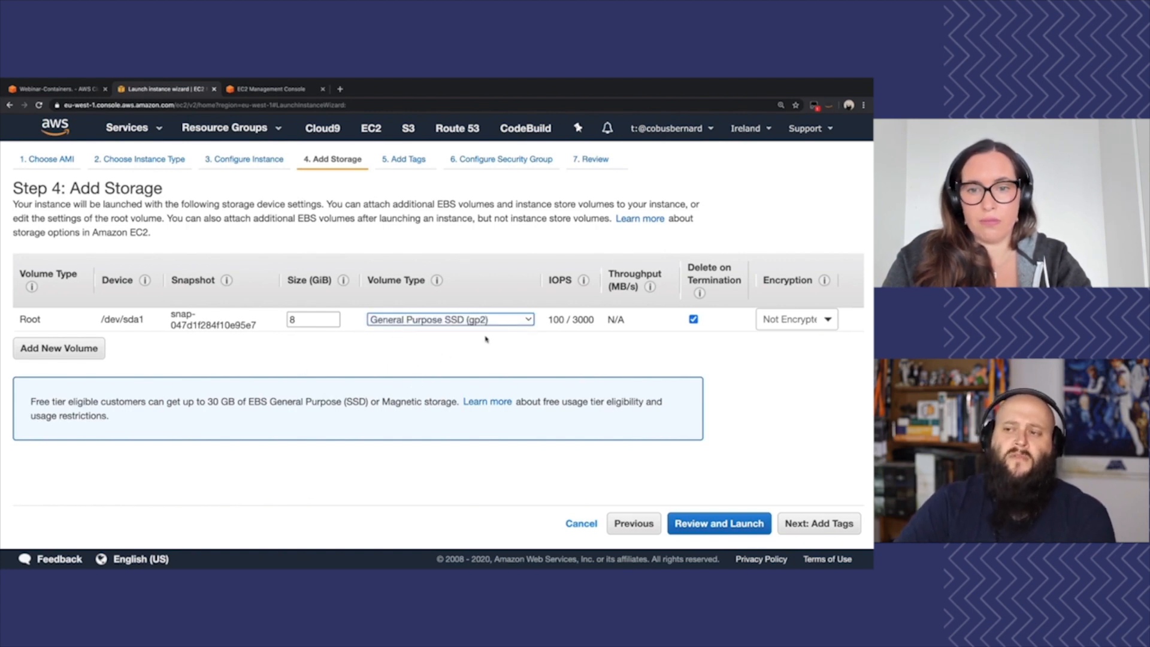
mouse_move(559, 333)
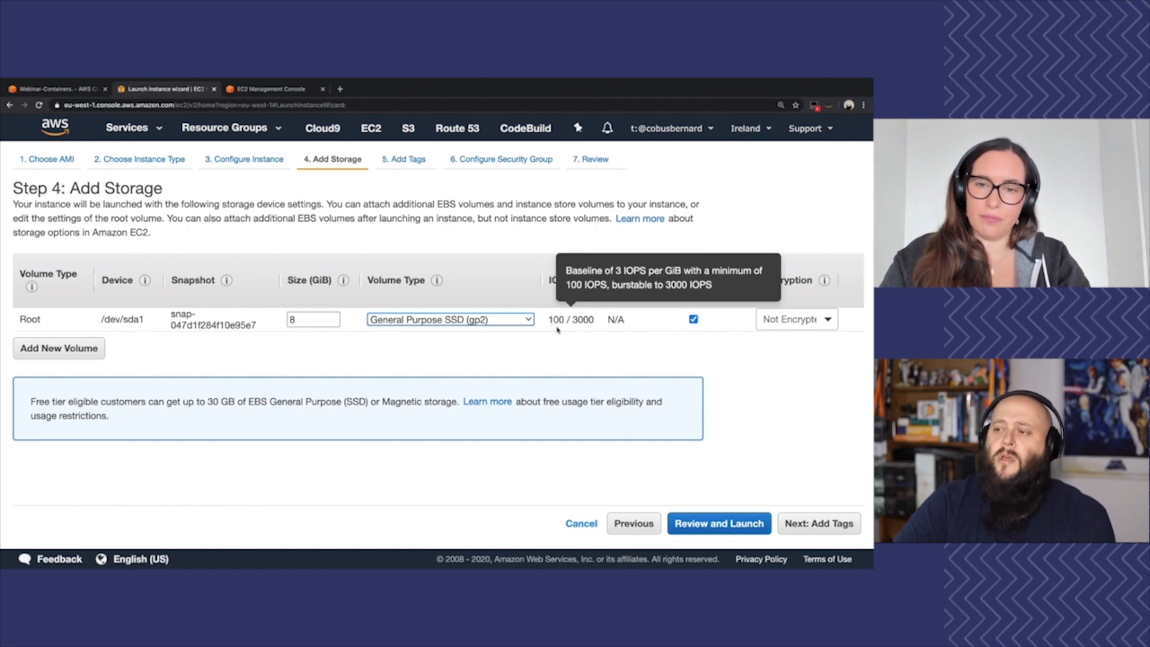
Set the root volume size to 500 GiB to check its IOPS, and restore the size to 8 GiB
click(317, 321)
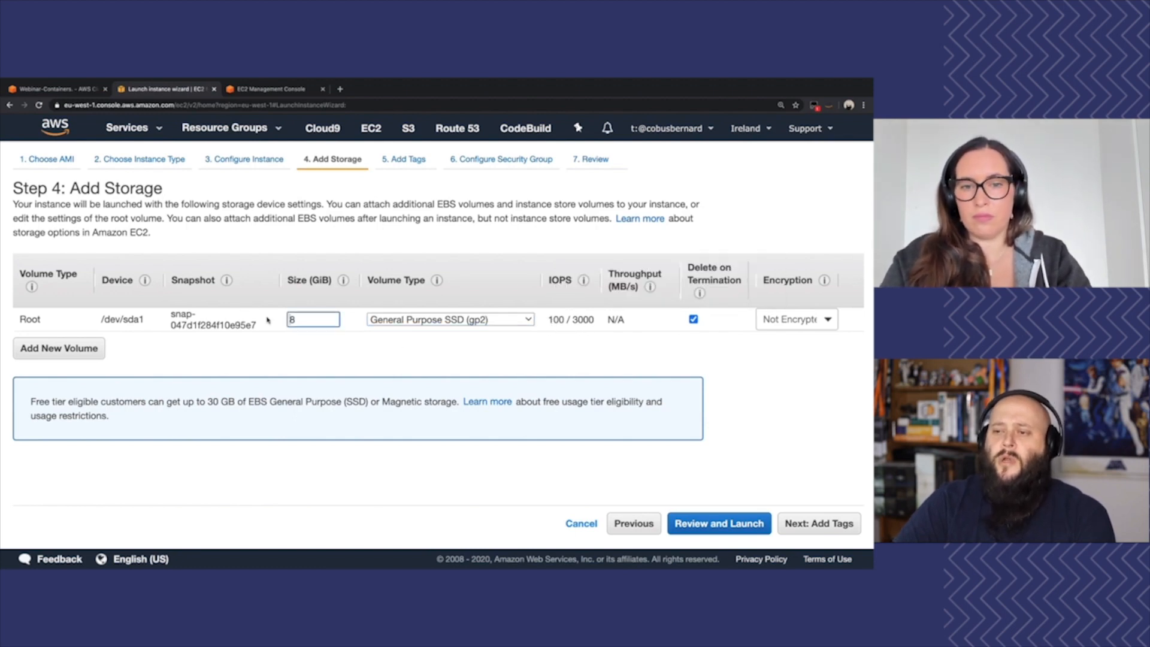
drag(296, 319, 275, 321)
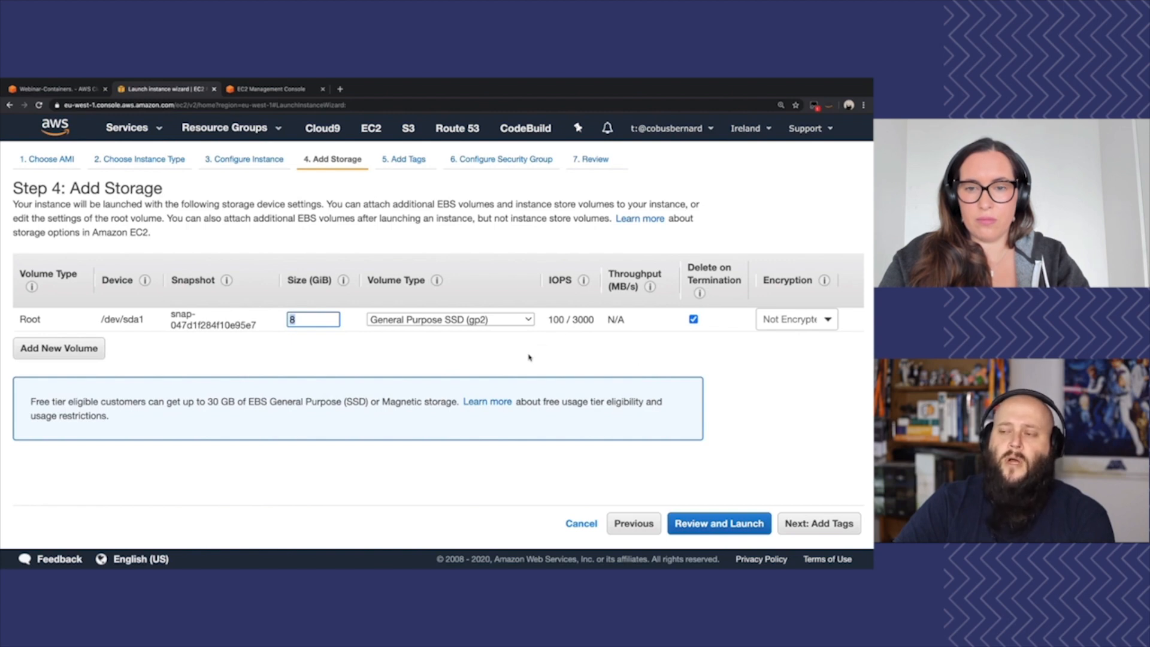
text(500)
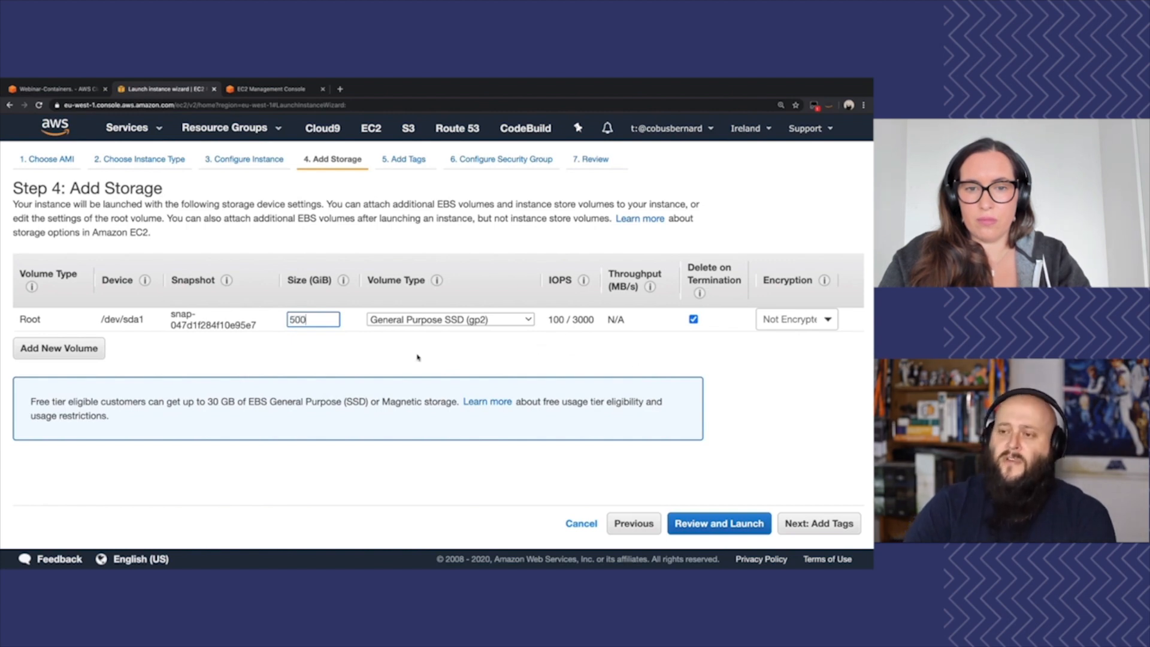
click(726, 327)
mouse_move(546, 331)
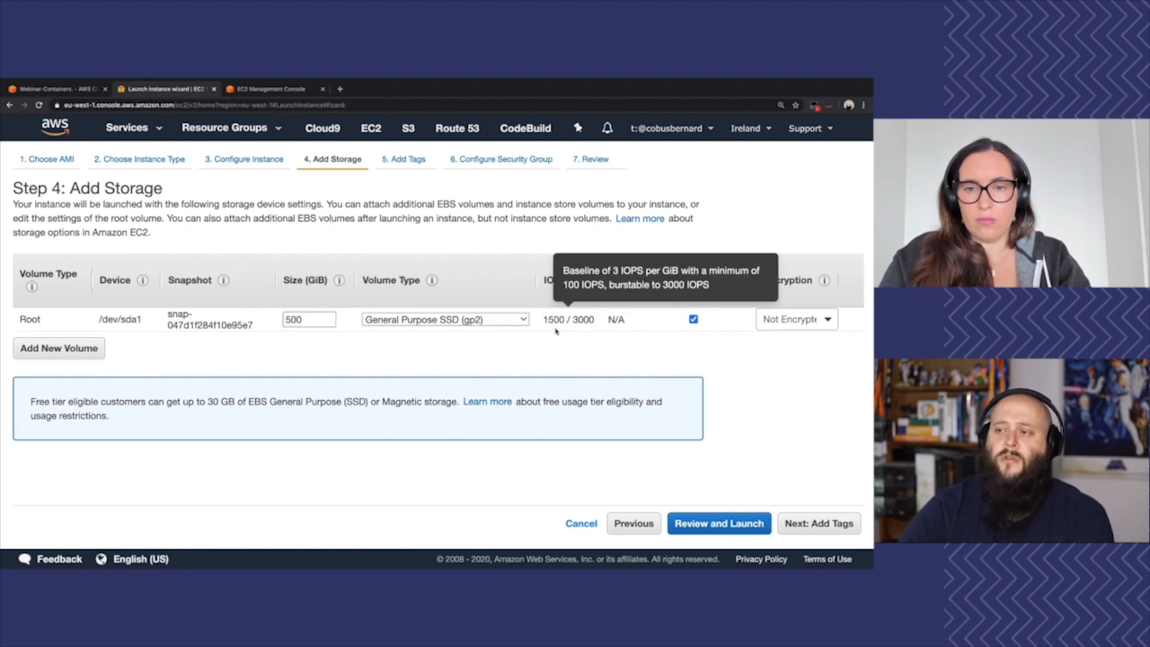
double_click(305, 319)
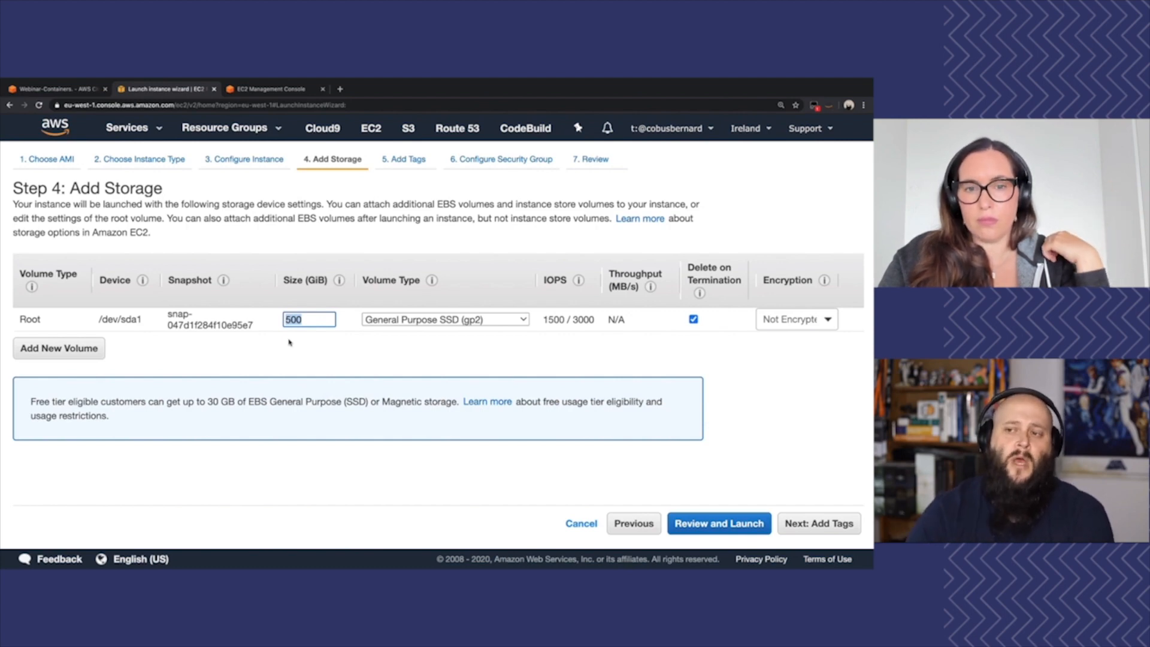
text(8)
click(294, 345)
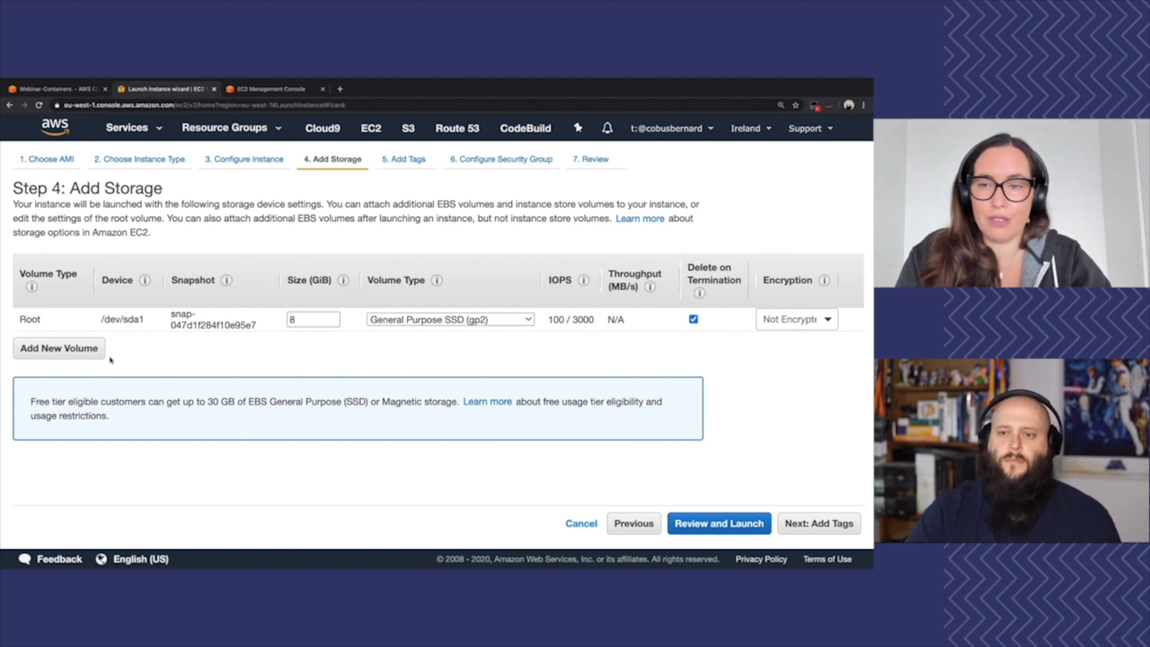
Add an extra EBS volume, remove it again, and continue to the tag settings
click(88, 355)
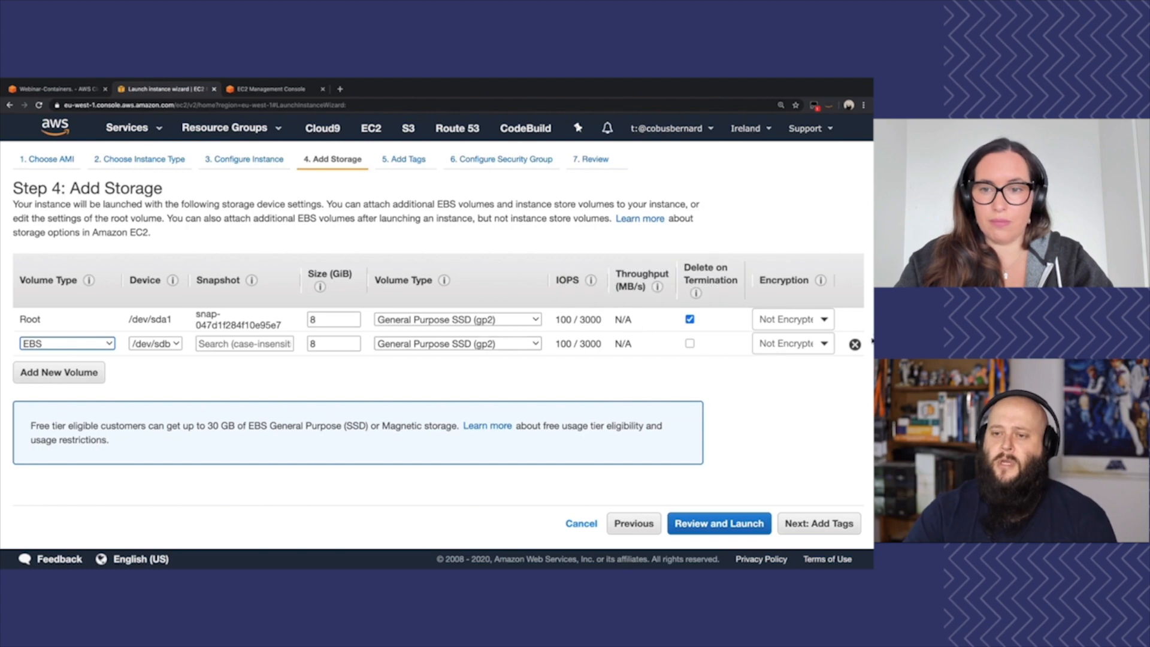
click(855, 343)
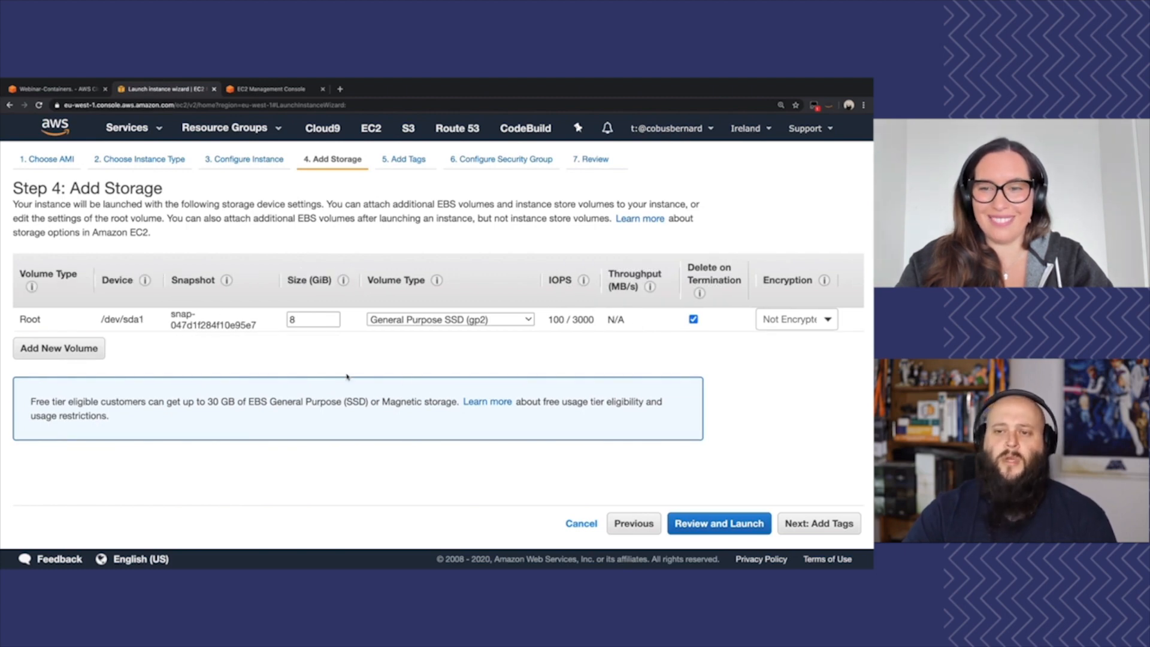
click(826, 523)
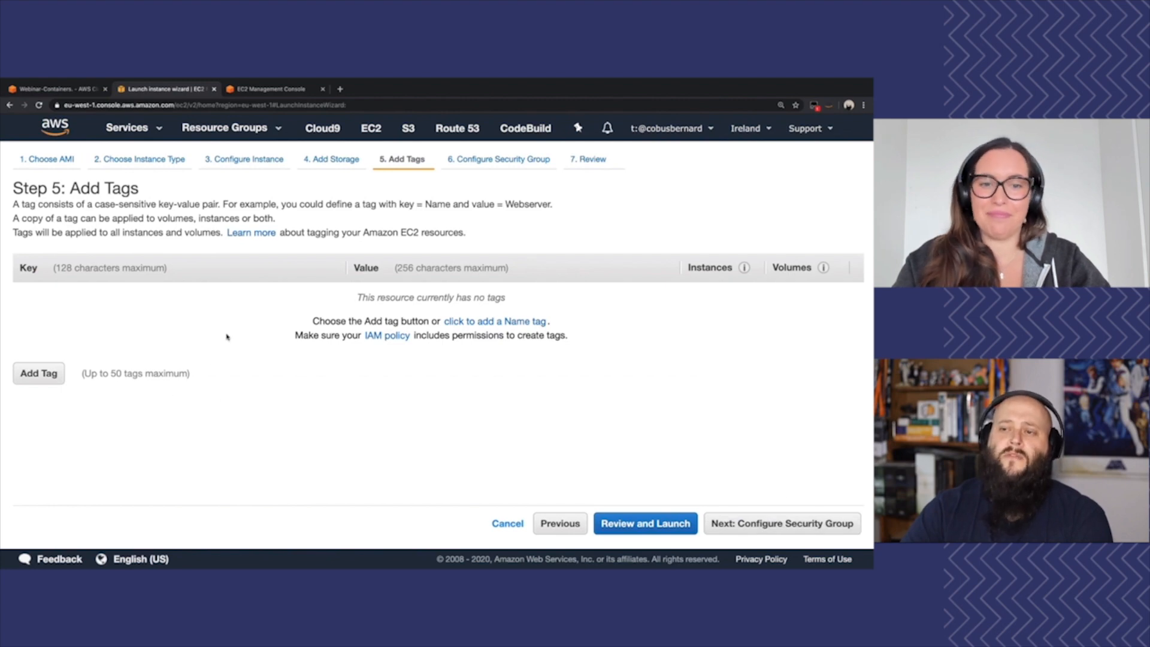
Add a tag with the key Name and the value "Ec2 Demo" for instances and volumes
click(54, 377)
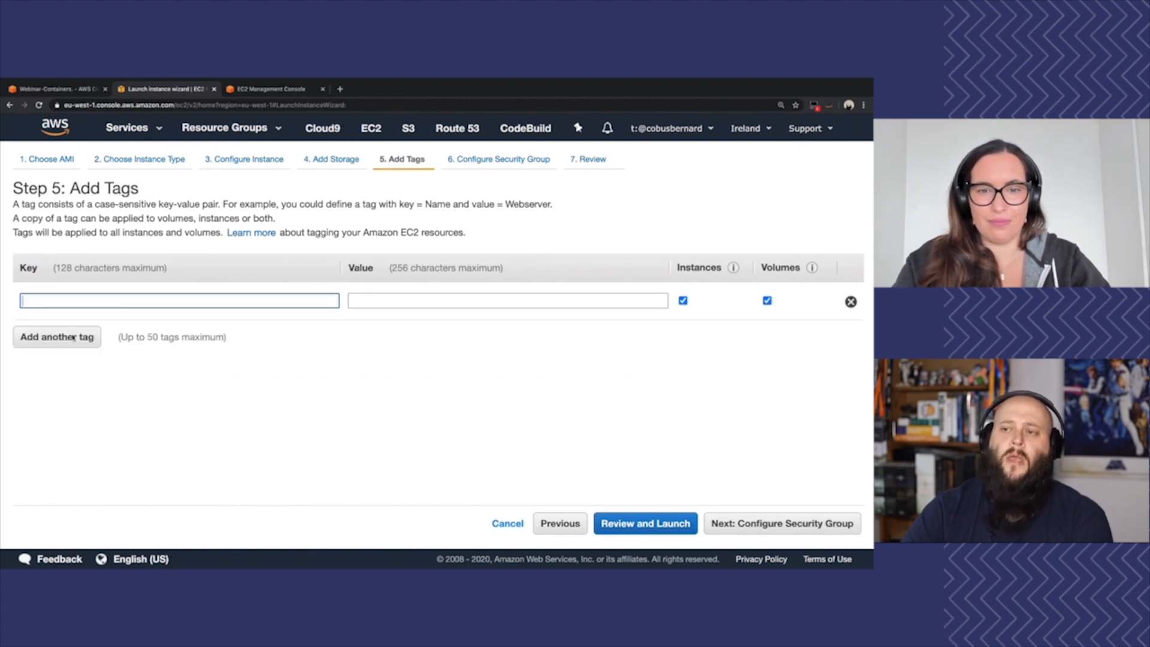
text(Name)
key(Tab)
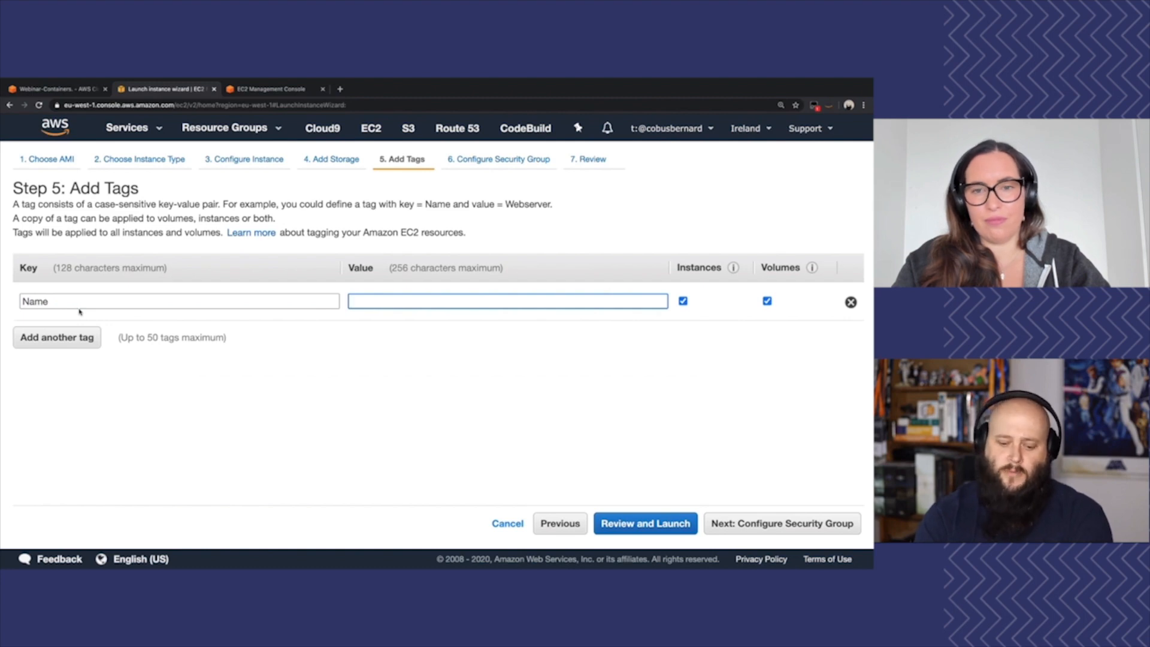
text(Ec2 Demo)
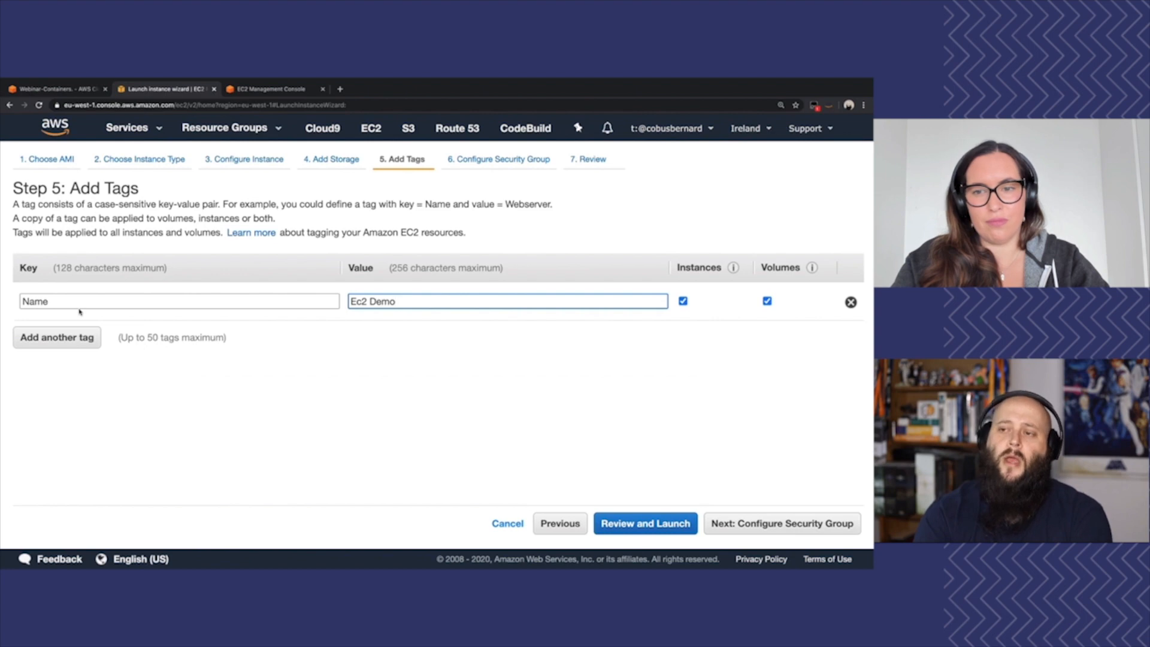
Open the Emojipedia rocket page (emojipedia.org/rocket) in a new browser tab and copy the rocket emoji
key(ctrl+t)
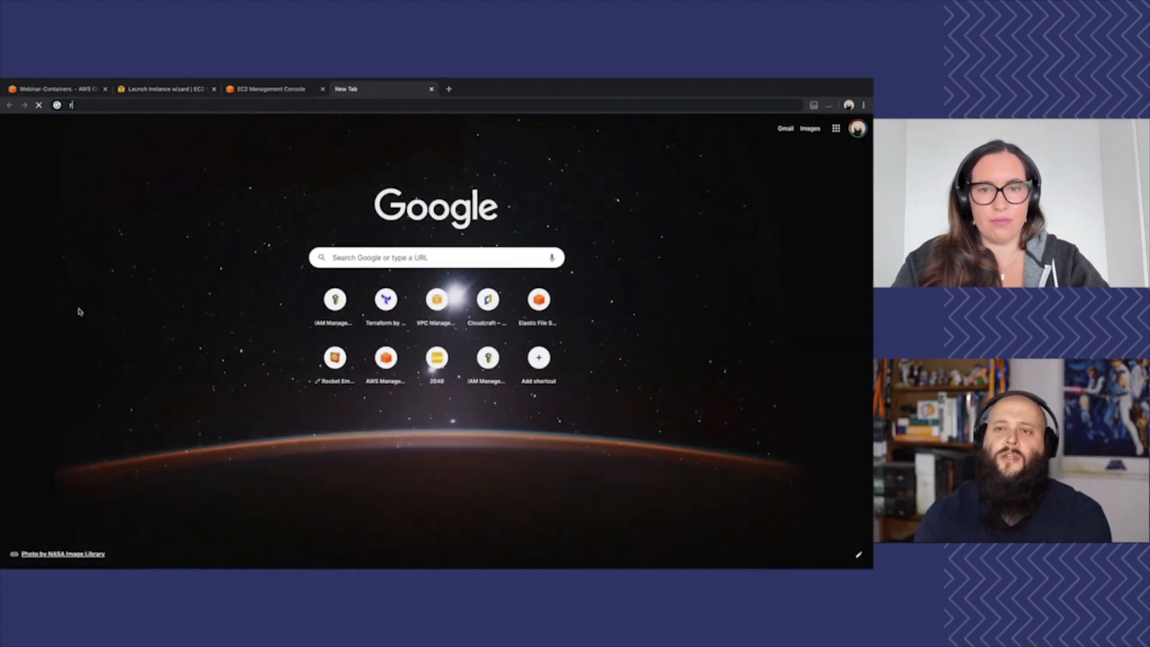
text(rocket)
key(Down)
key(Down)
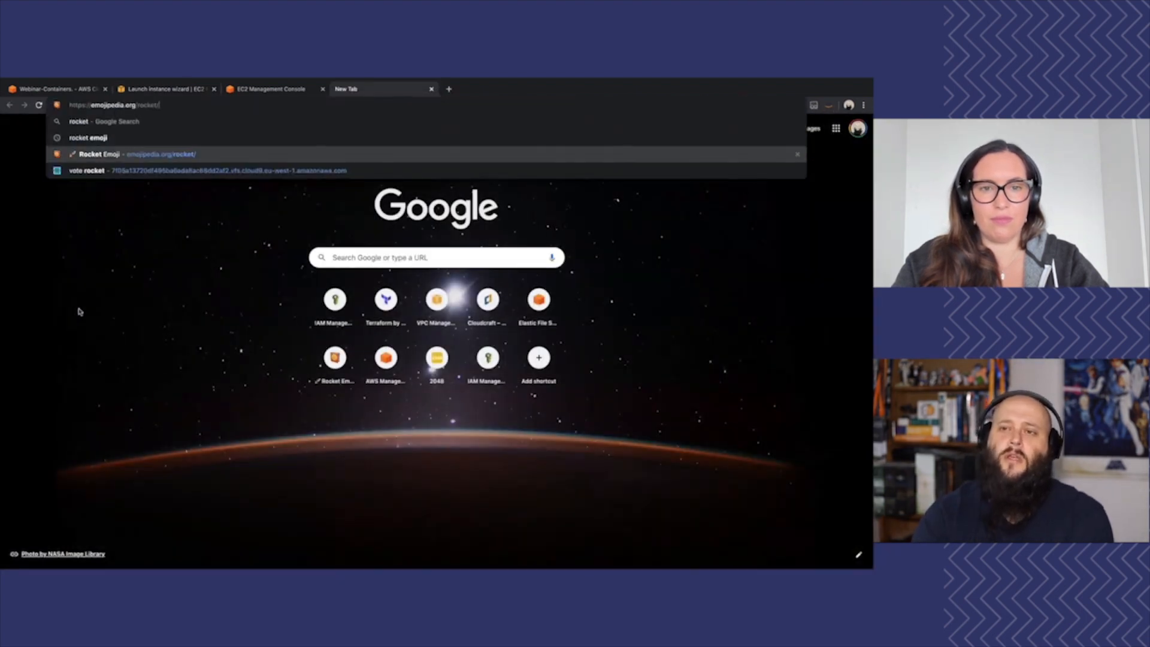
key(Return)
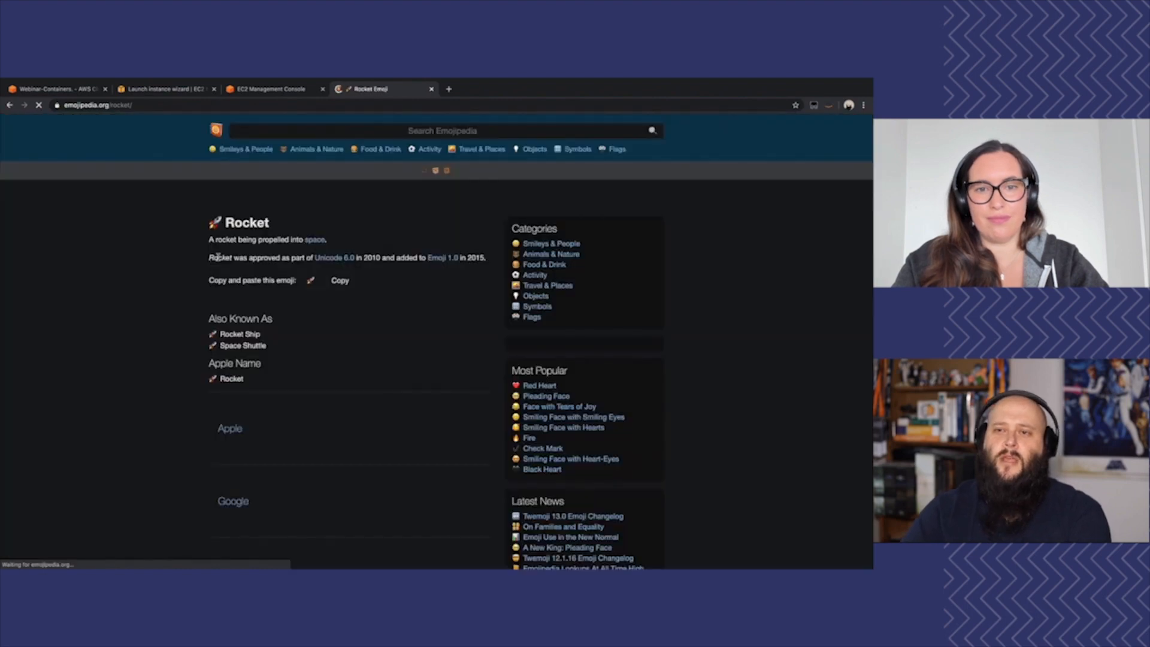
click(339, 322)
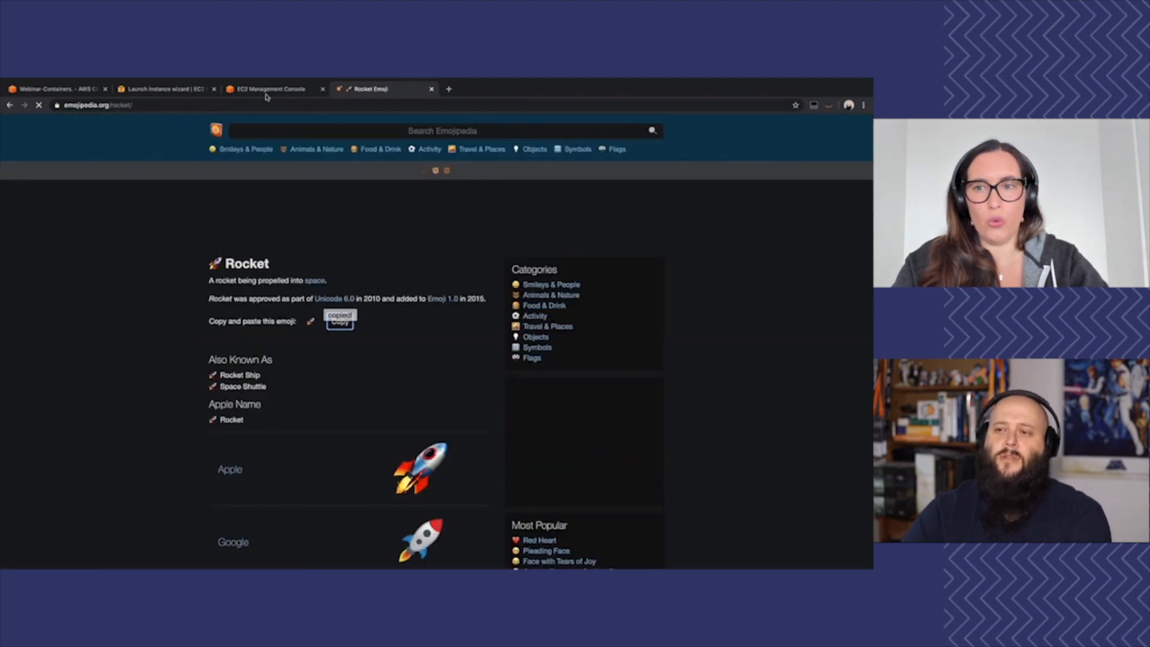
Return to the launch wizard, put three rocket emojis before and after "Ec2 Demo" in the Name tag's value, and close the Emojipedia tab
click(271, 88)
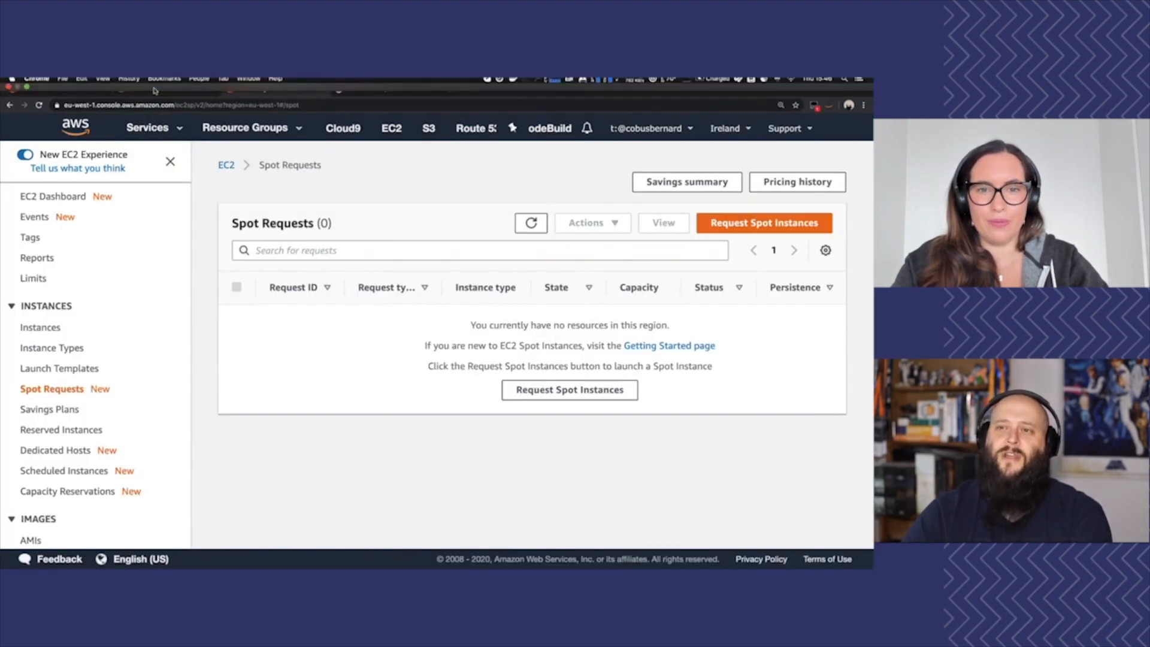
click(176, 89)
click(353, 301)
key(super+v)
key(super+v)
key(super+v)
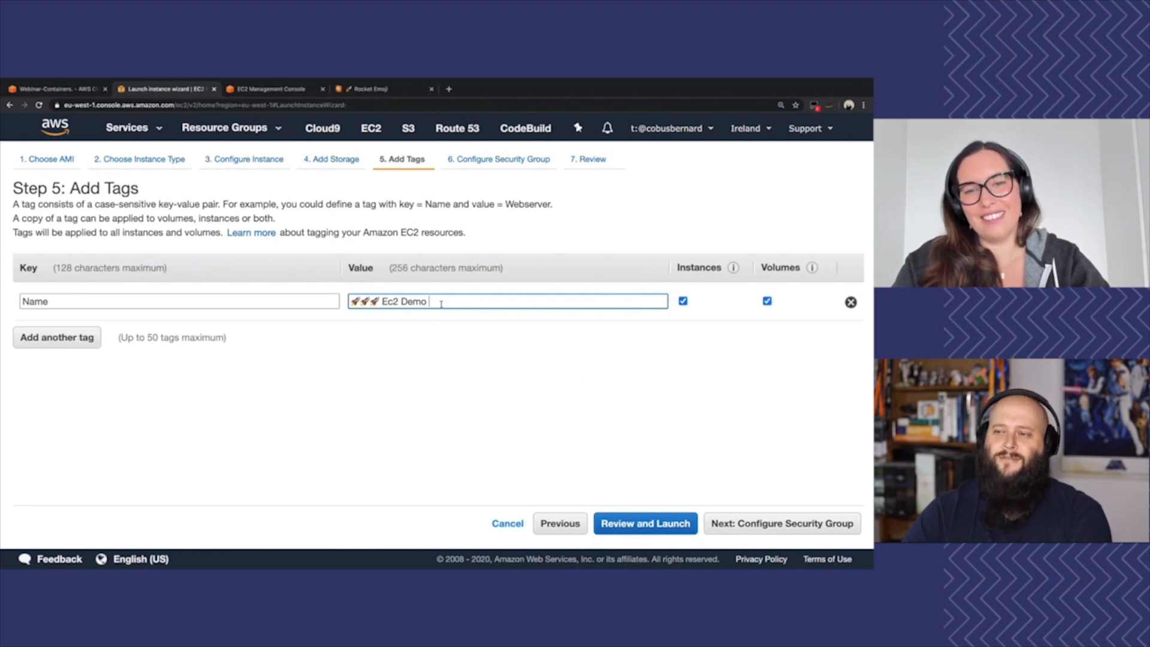
key(super+v)
key(super+v)
key(super+v)
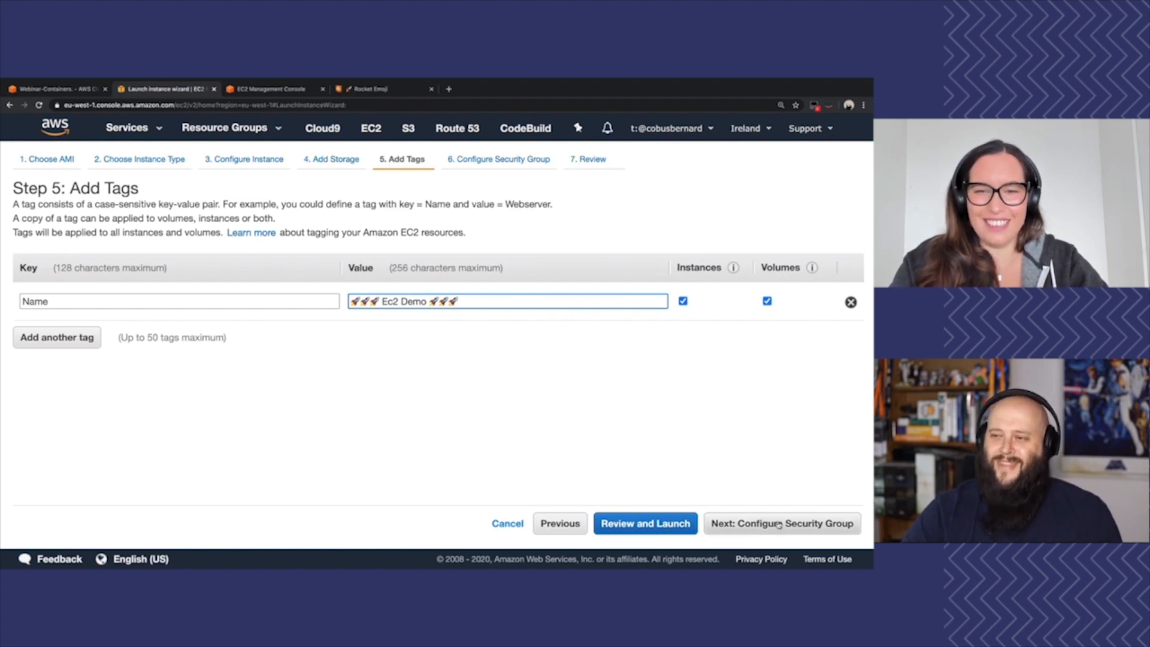
middle_click(363, 92)
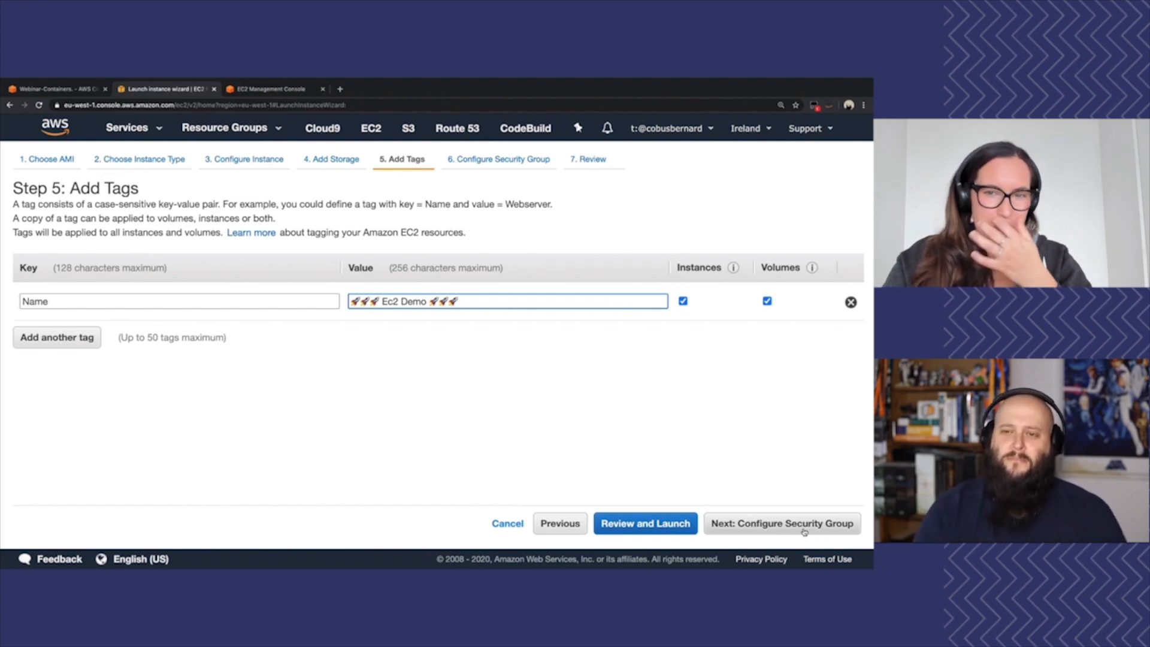
Name the new security group foobar_ec2, keep its SSH rule with source 0.0.0.0/0, and continue to the launch review
click(751, 512)
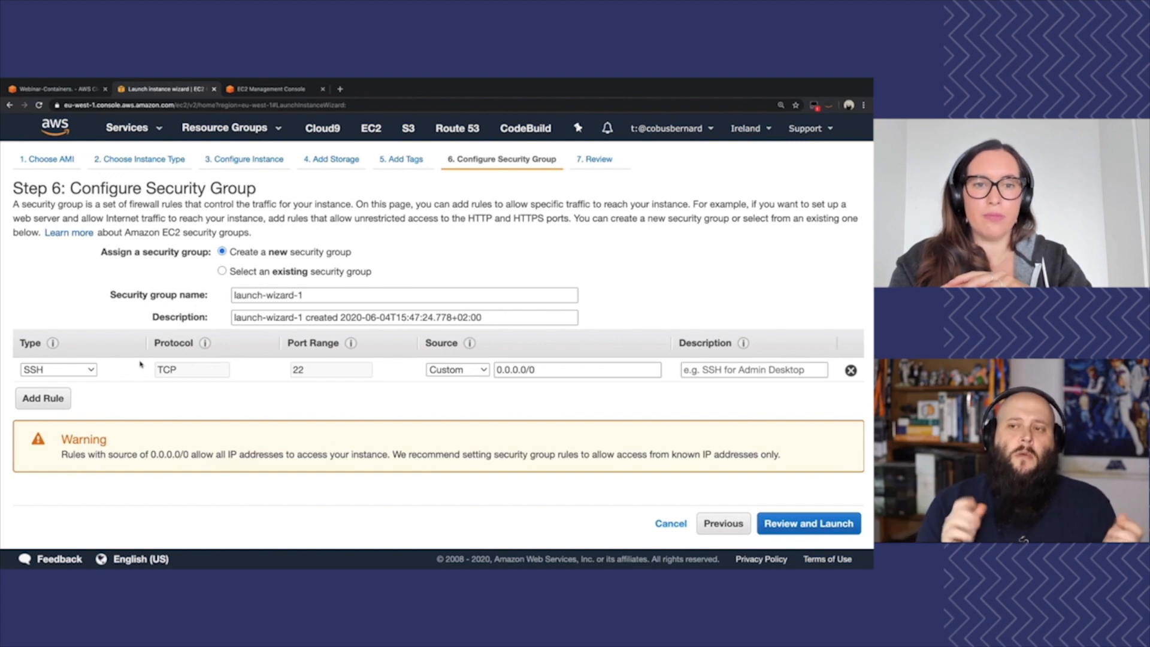
drag(303, 294, 196, 294)
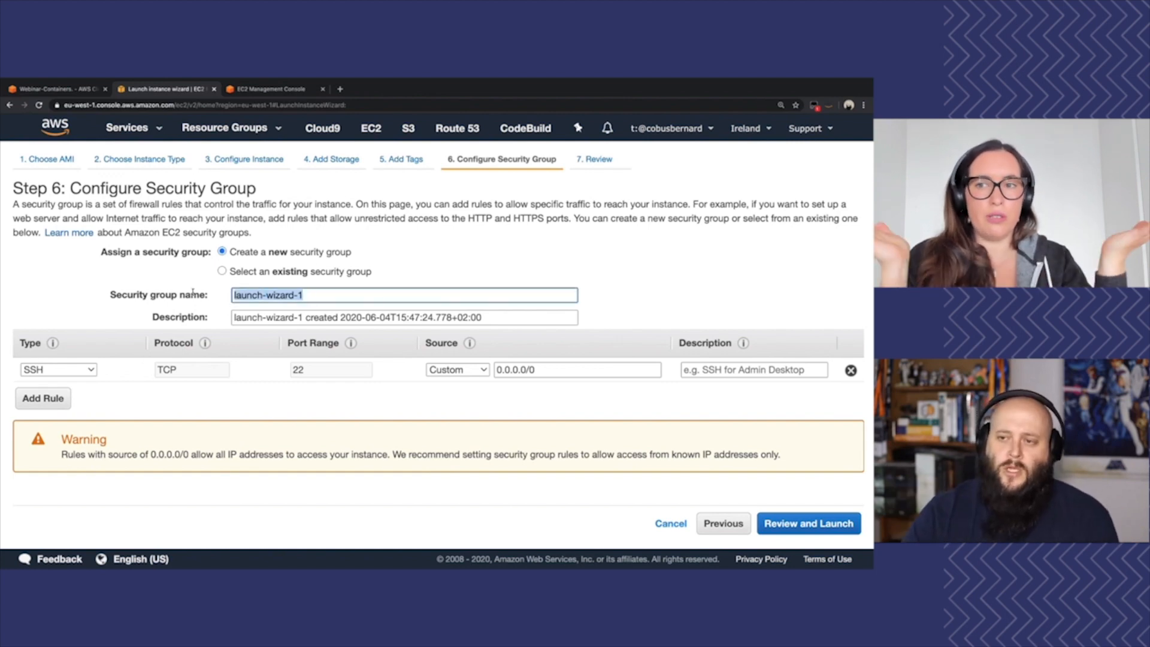
text(foobar_ec2)
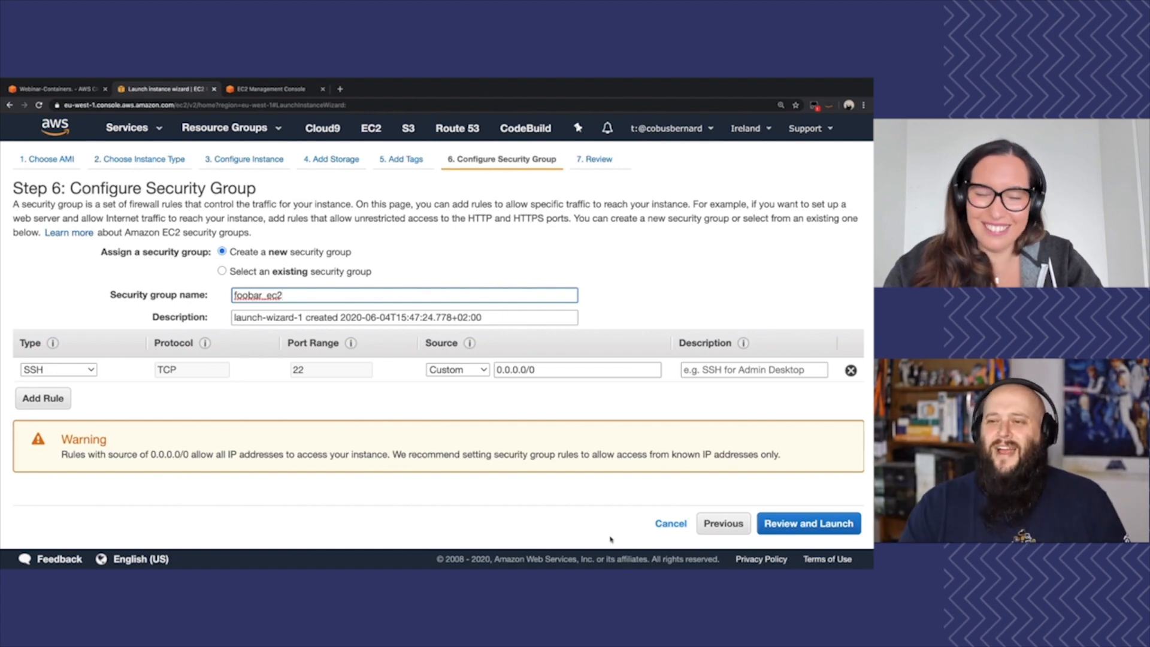
click(795, 524)
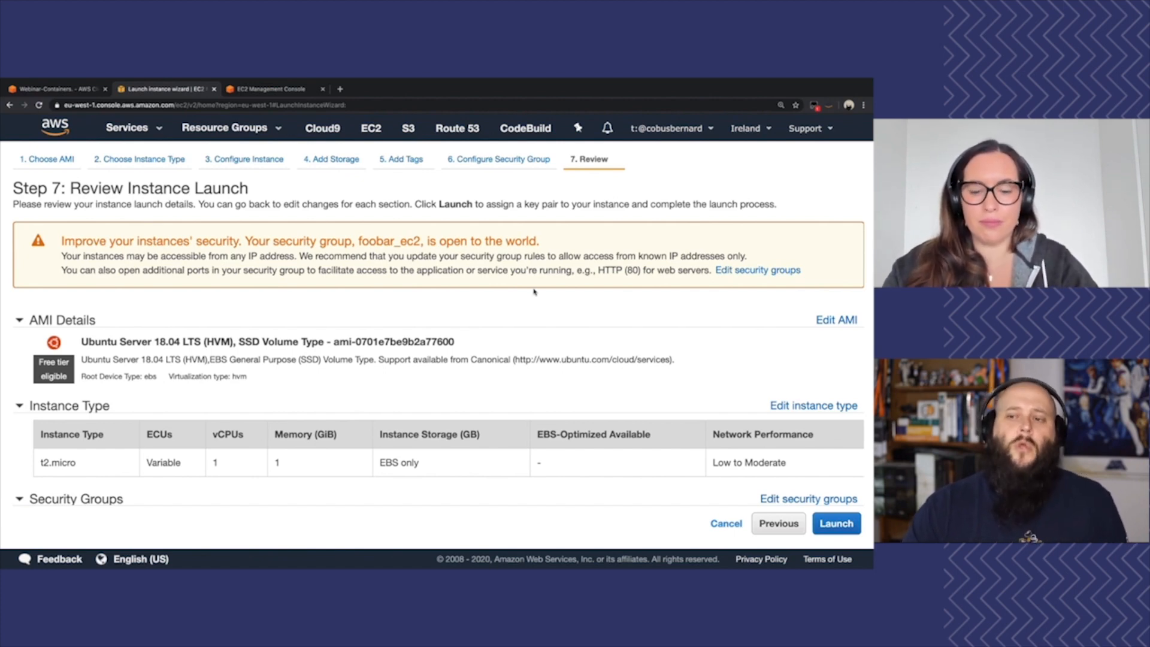
Review the launch summary and launch the instance with the existing webinar key pair, acknowledging access to webinar.pem
scroll(534, 292, down, 4)
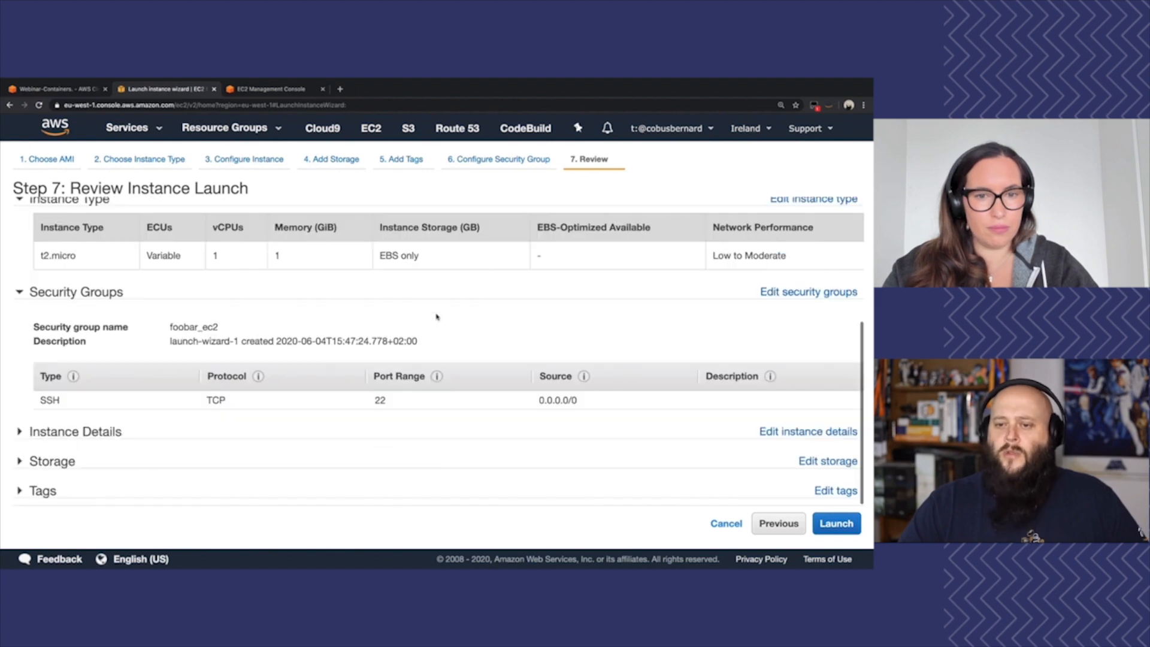
click(834, 524)
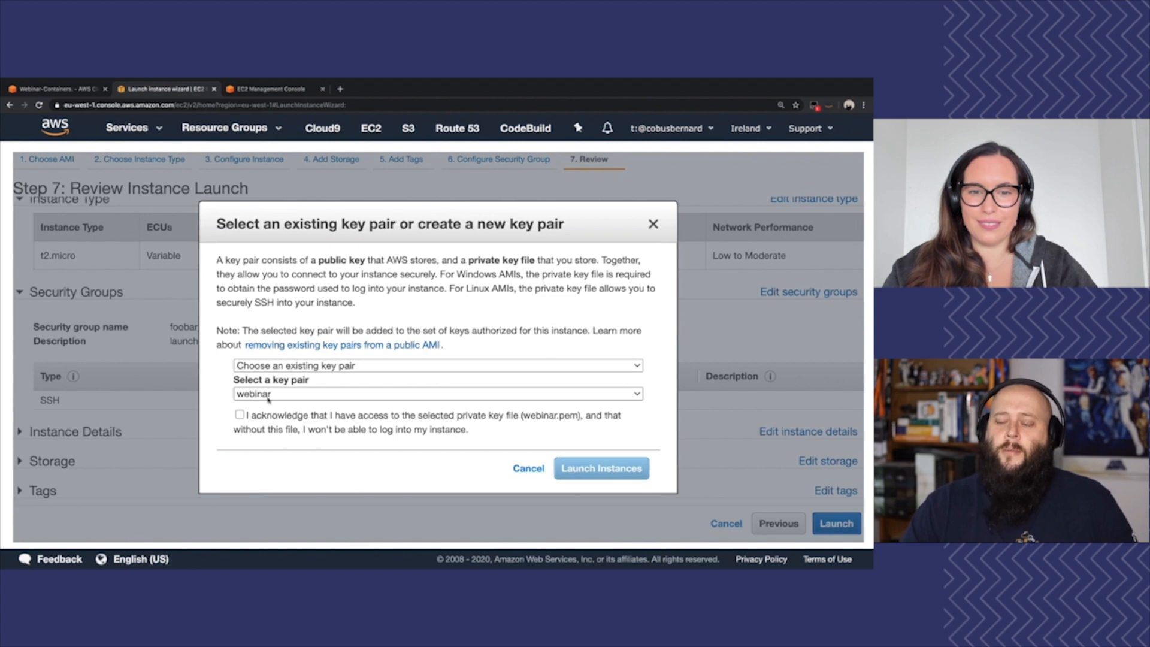
click(240, 414)
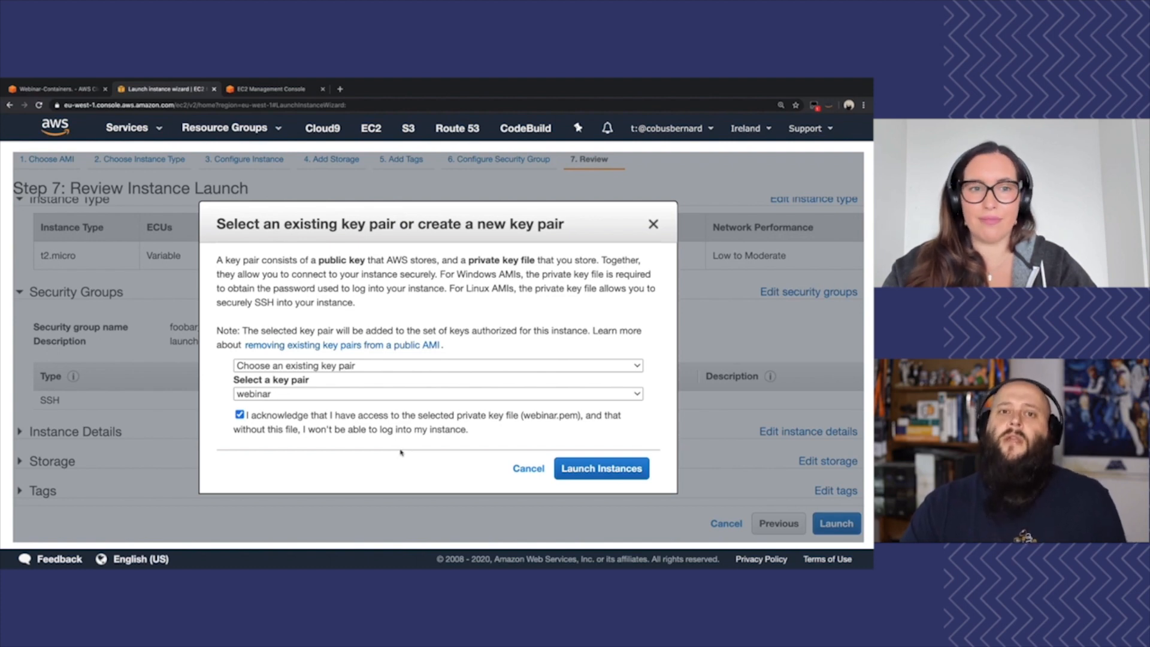
click(616, 475)
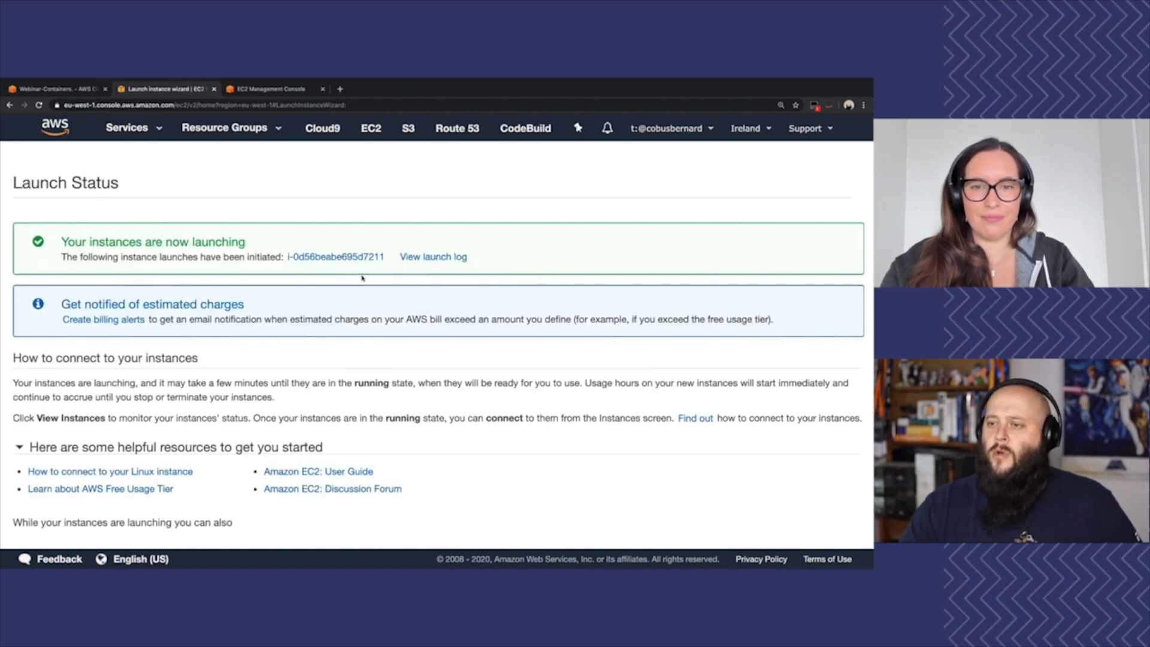
Open the newly launched instance in the instances list and select its IPv4 public IP in the description
click(343, 258)
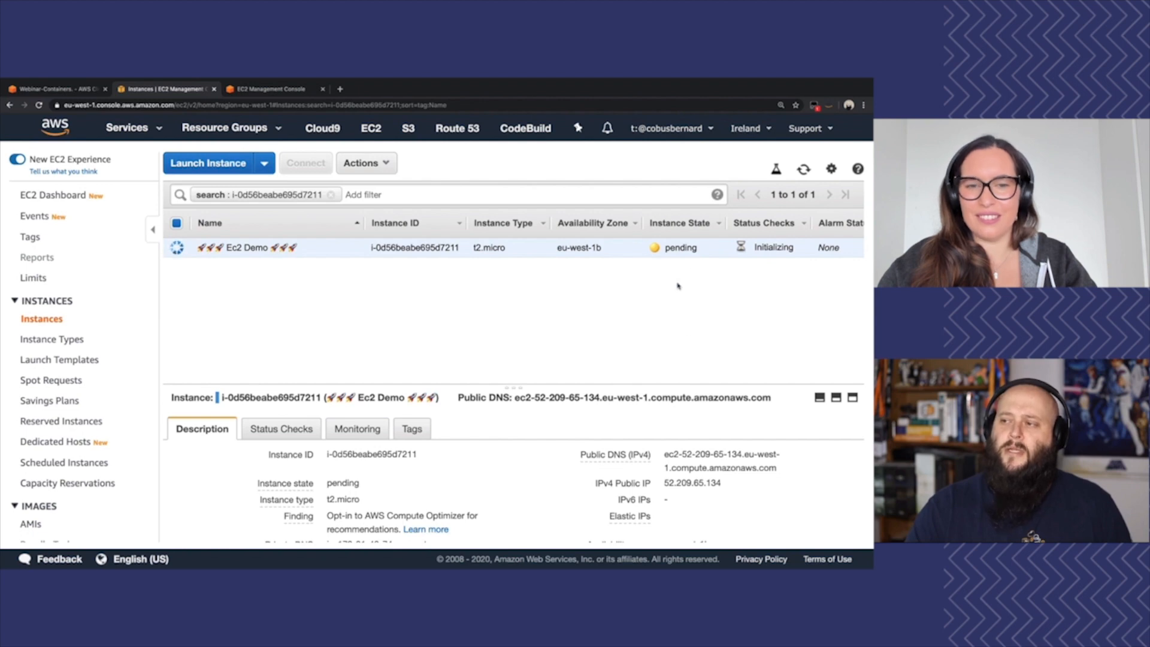
mouse_move(729, 491)
click(732, 484)
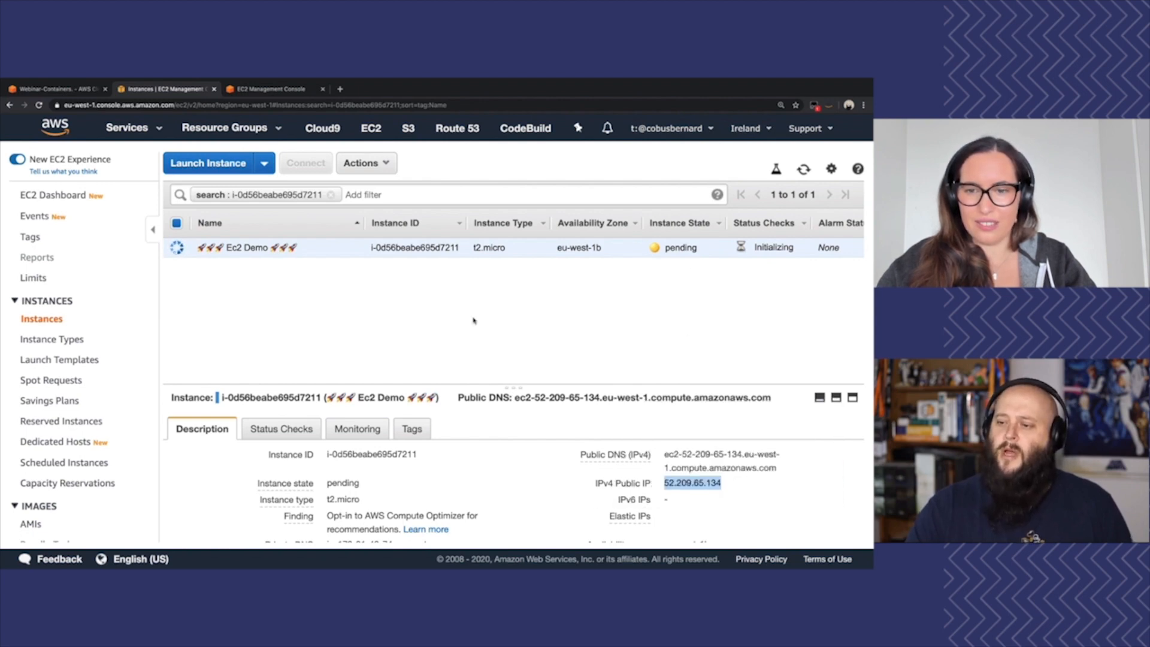
click(800, 170)
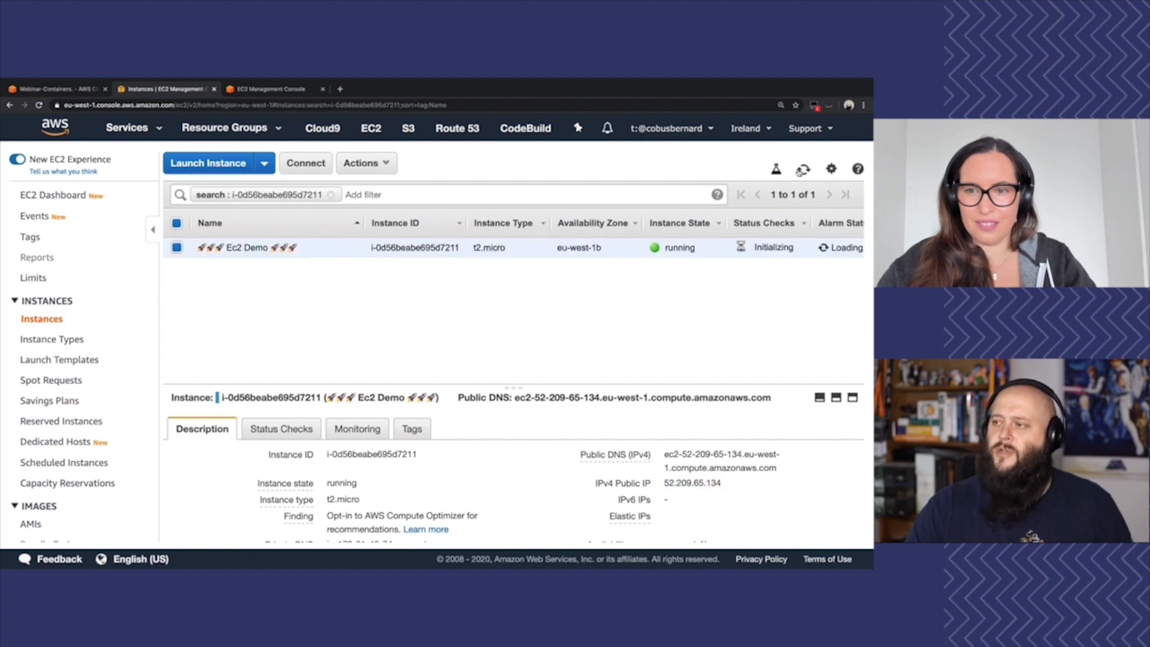
click(60, 89)
text(ssh -i ~/.ssh/)
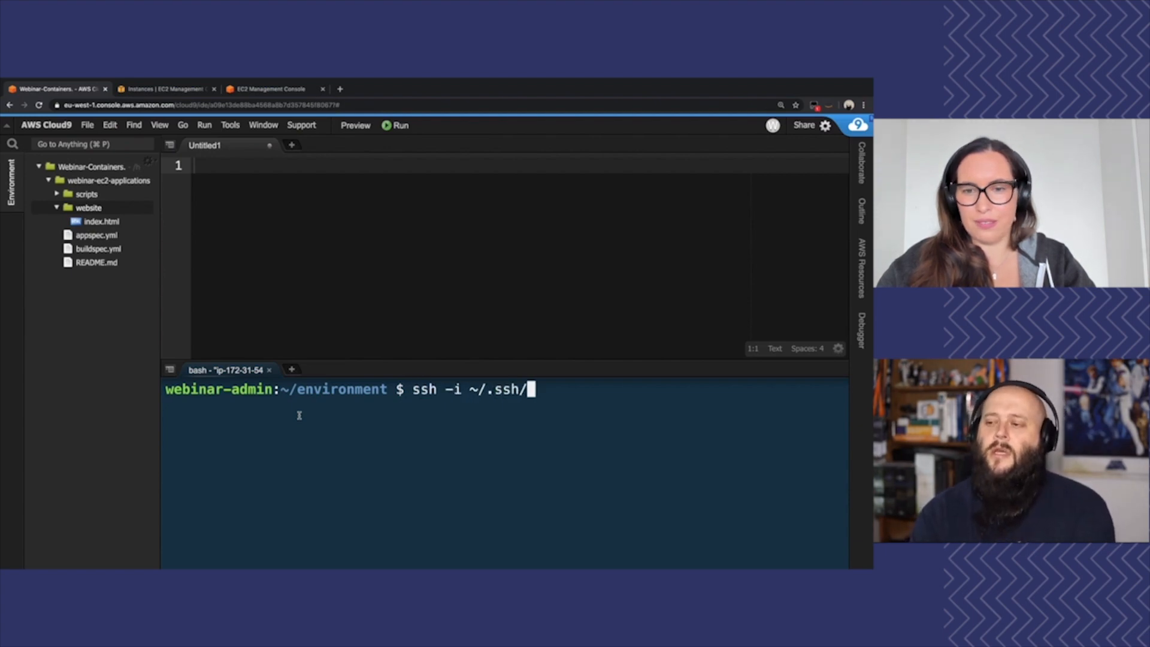
text(we)
key(Tab)
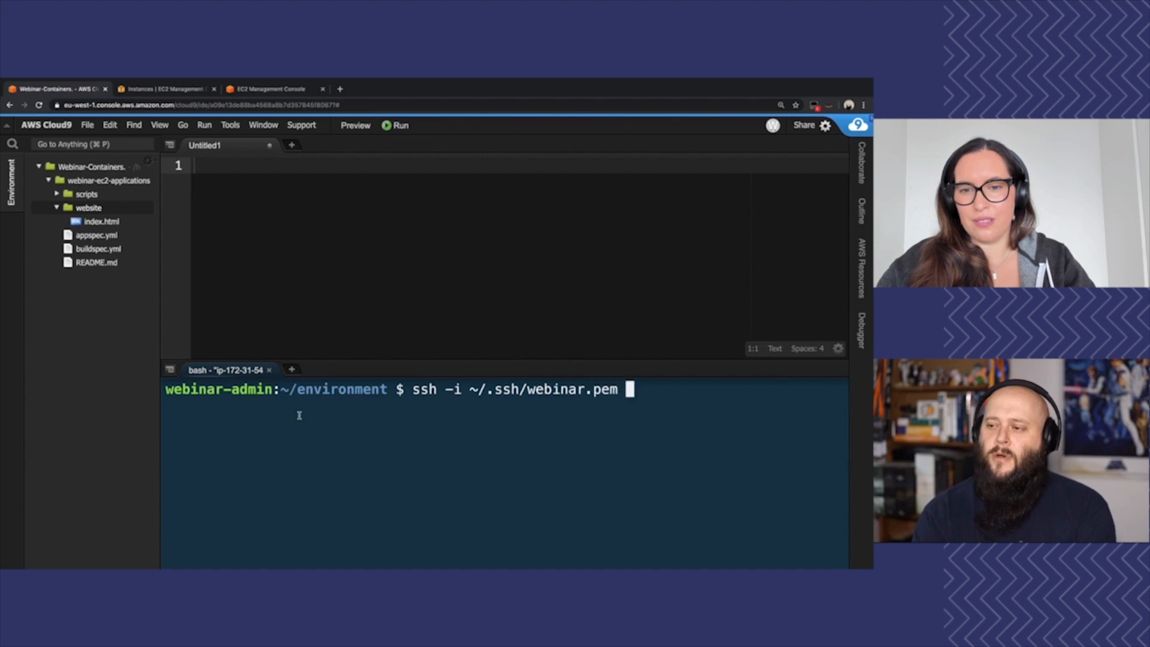
text(ubun)
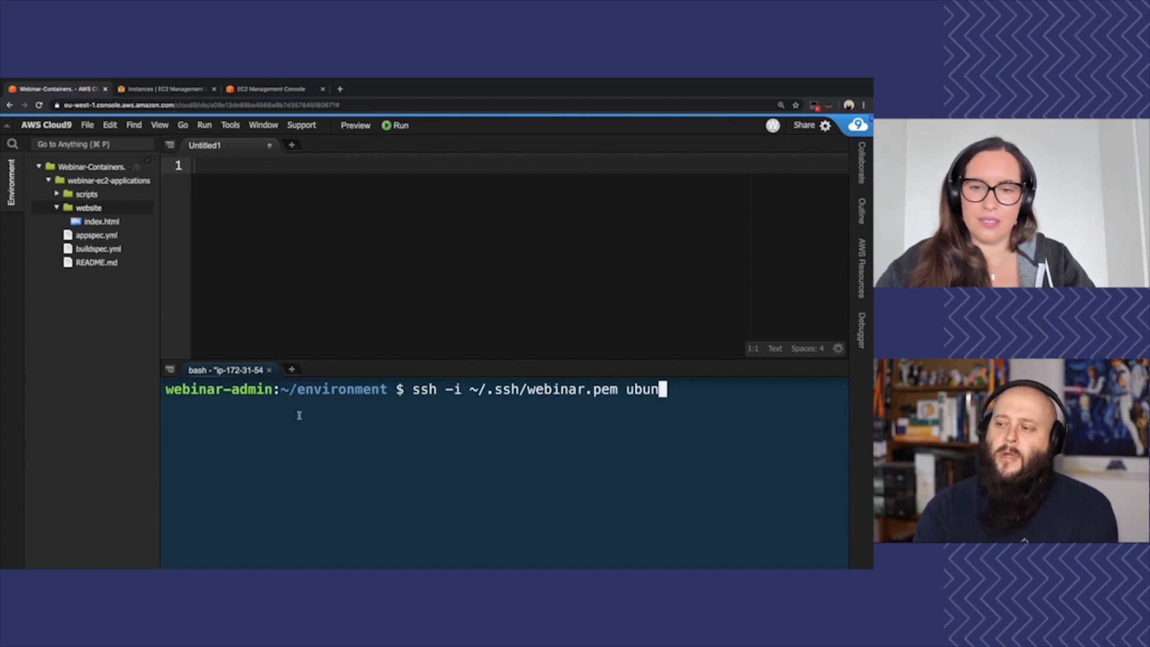
text(tu)
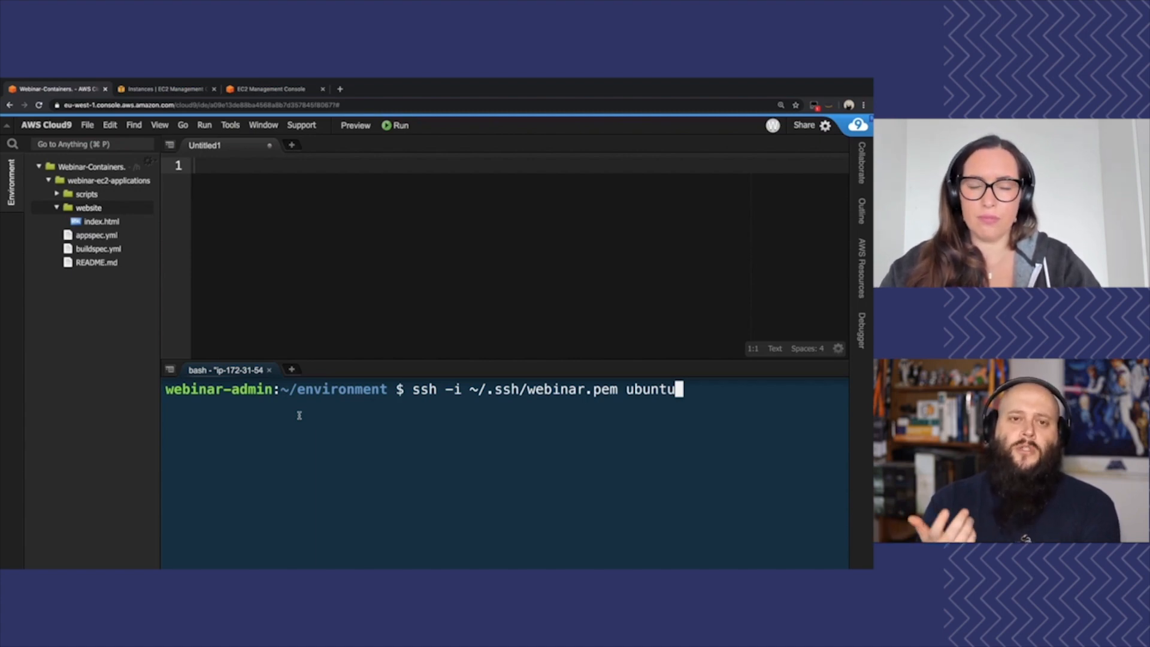
text(@)
key(super+v)
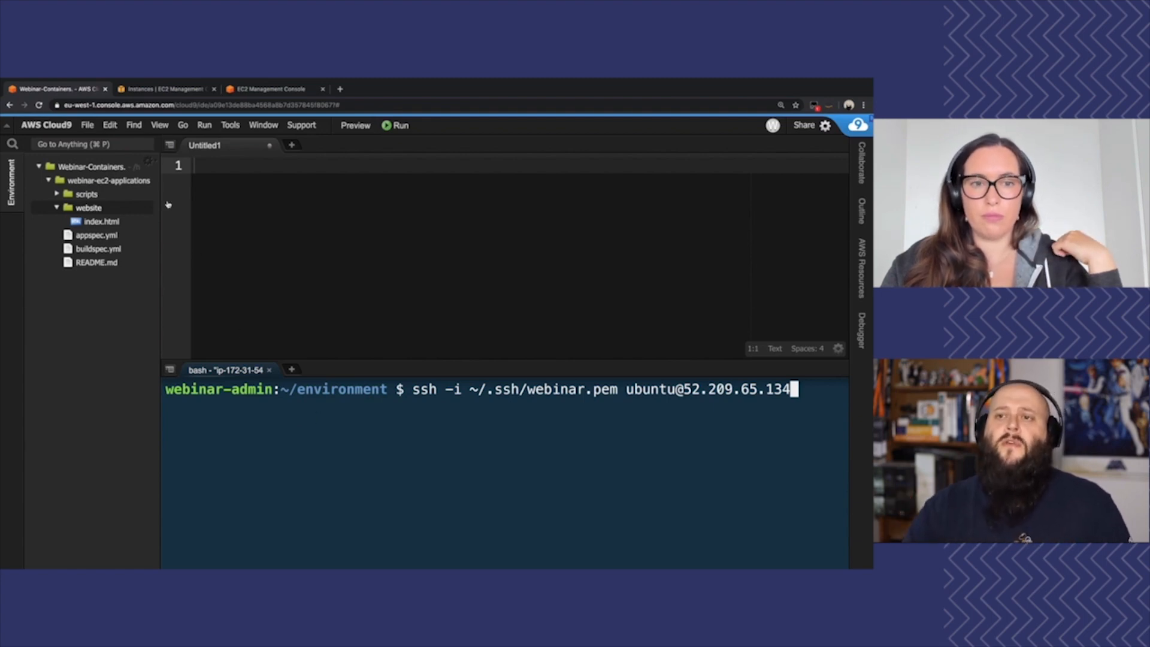
Clear the instance ID filter in the EC2 instances list and view the details of the aws-cloud9-Webinar-Containers instance
click(163, 89)
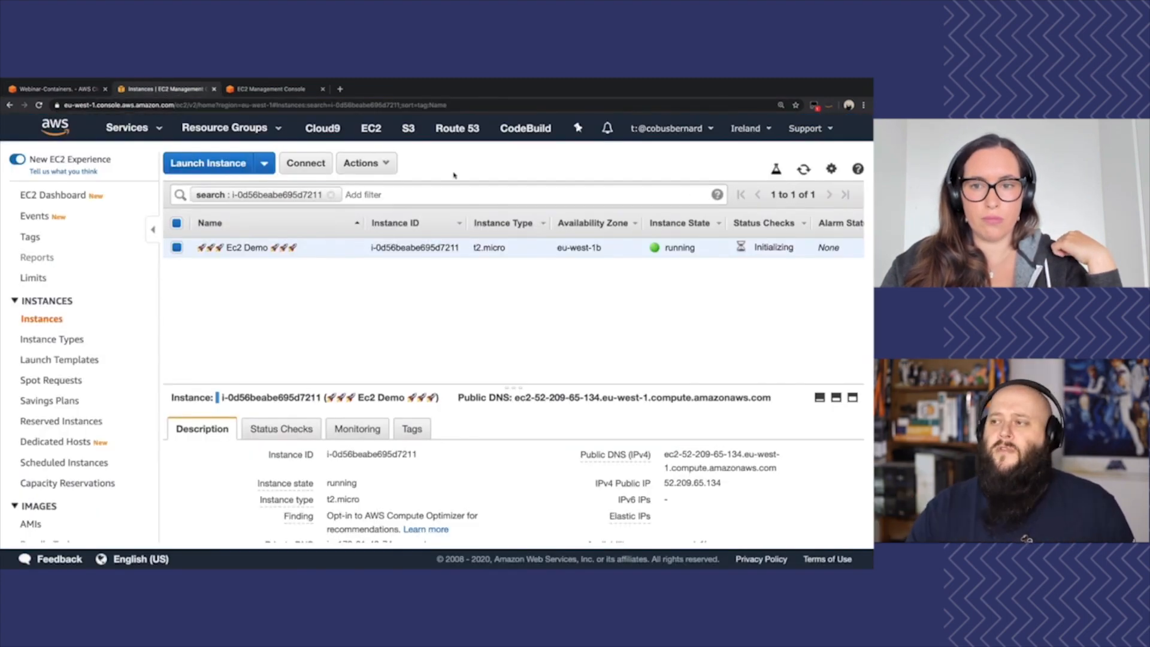
click(330, 194)
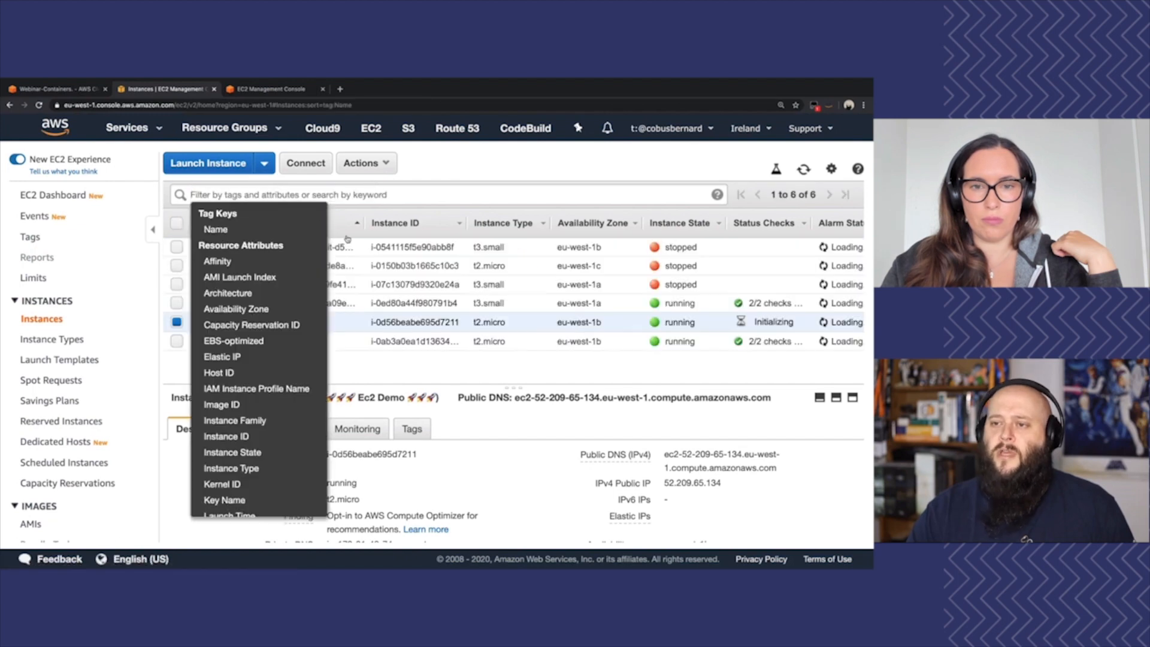
click(276, 304)
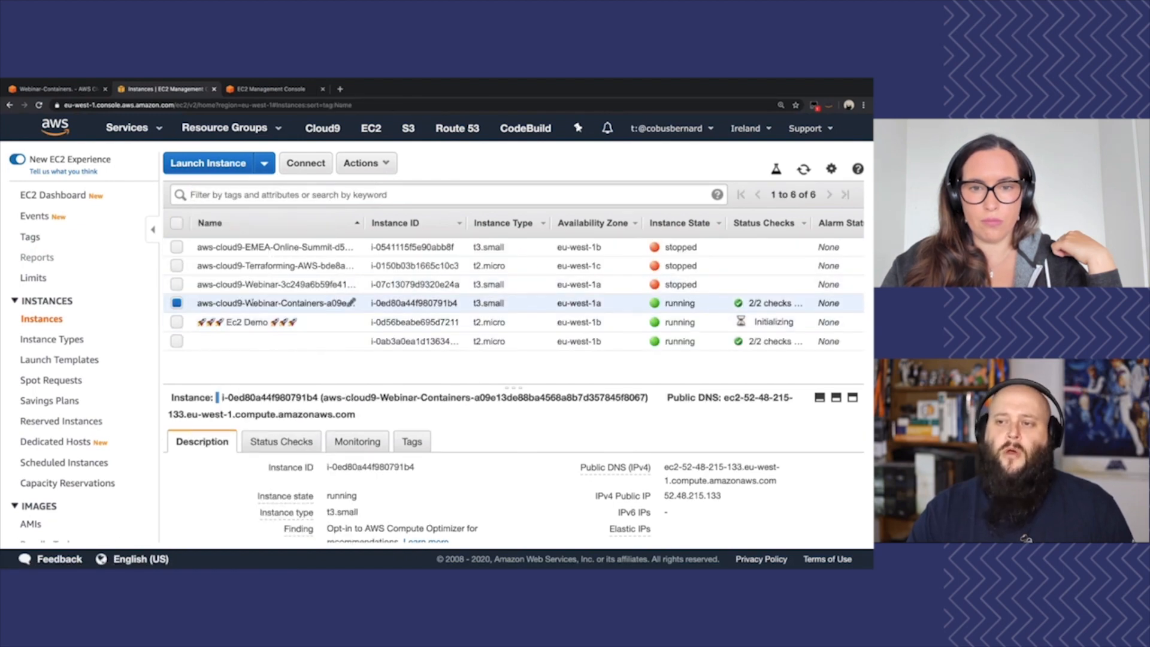
Return to the Cloud9 terminal, run the prepared SSH command, accept the host with yes, and clear the terminal
click(59, 90)
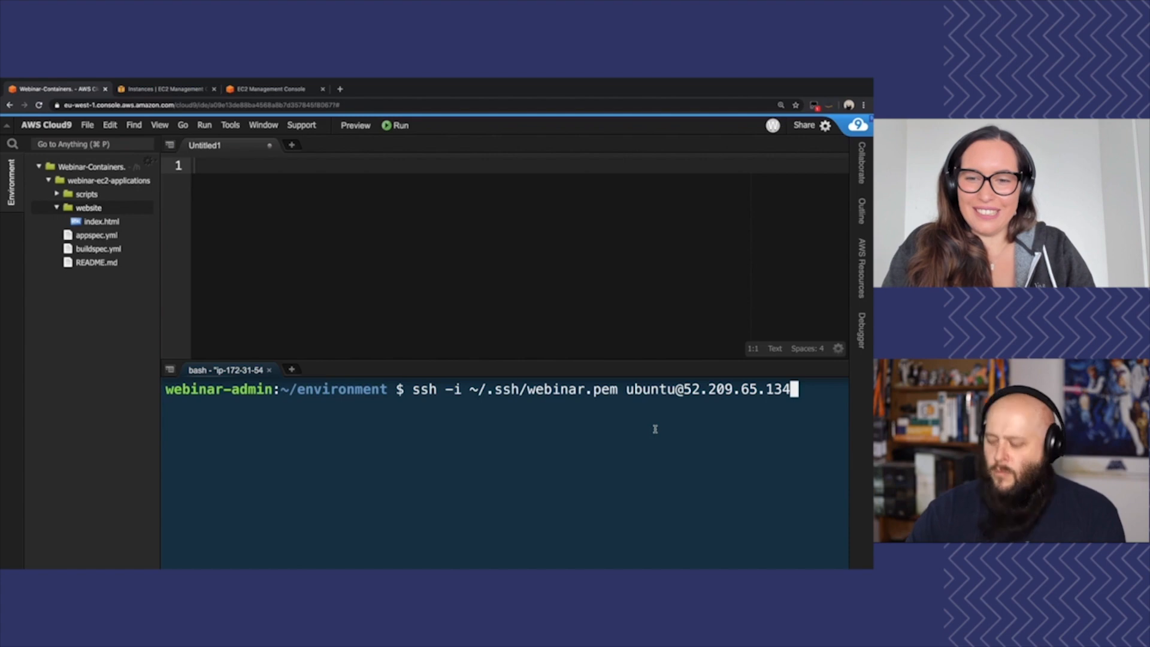
key(Return)
text(yes)
key(Return)
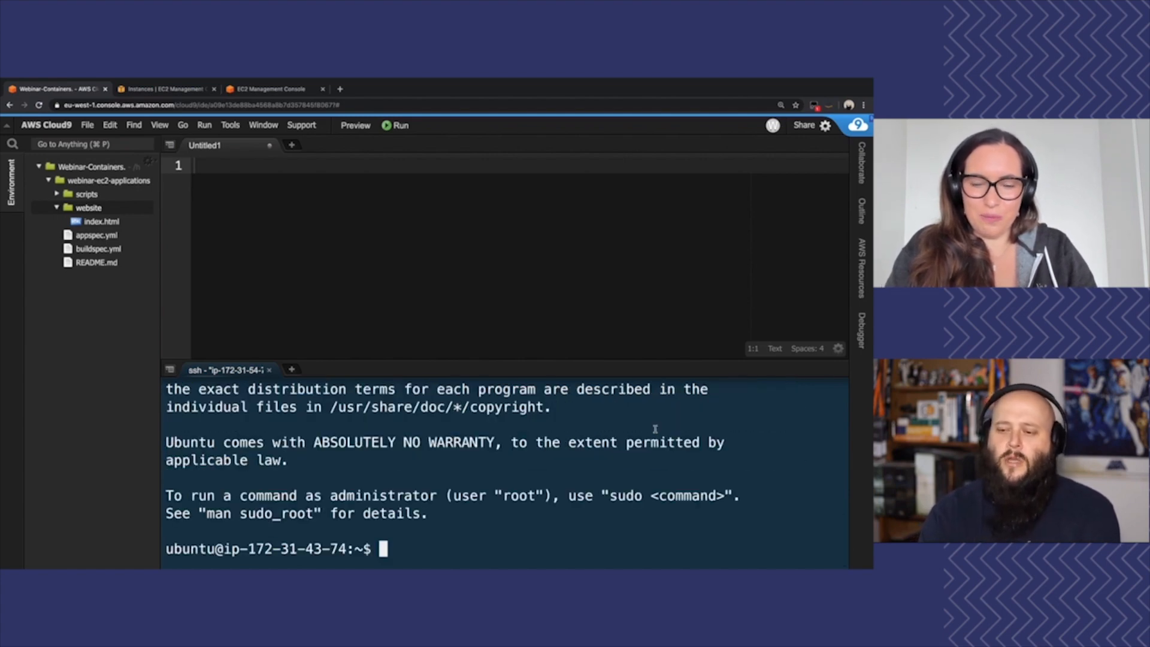
key(ctrl+l)
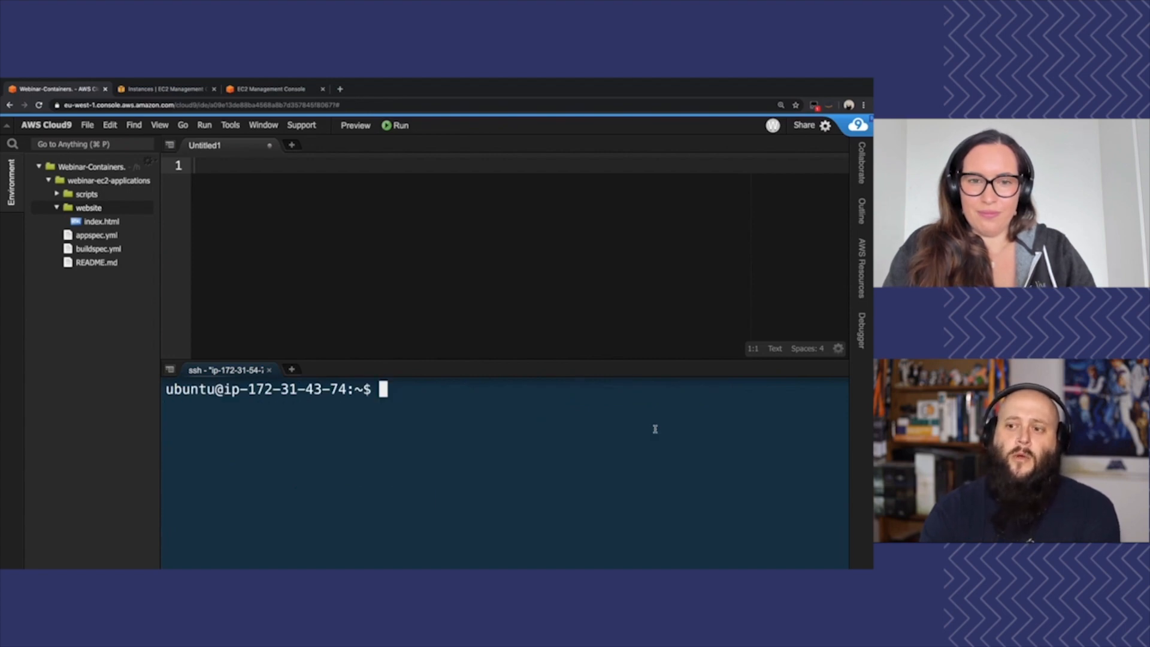
Run uname -a and date on the Ubuntu instance to check its system information and current date
text(uname -v)
key(Return)
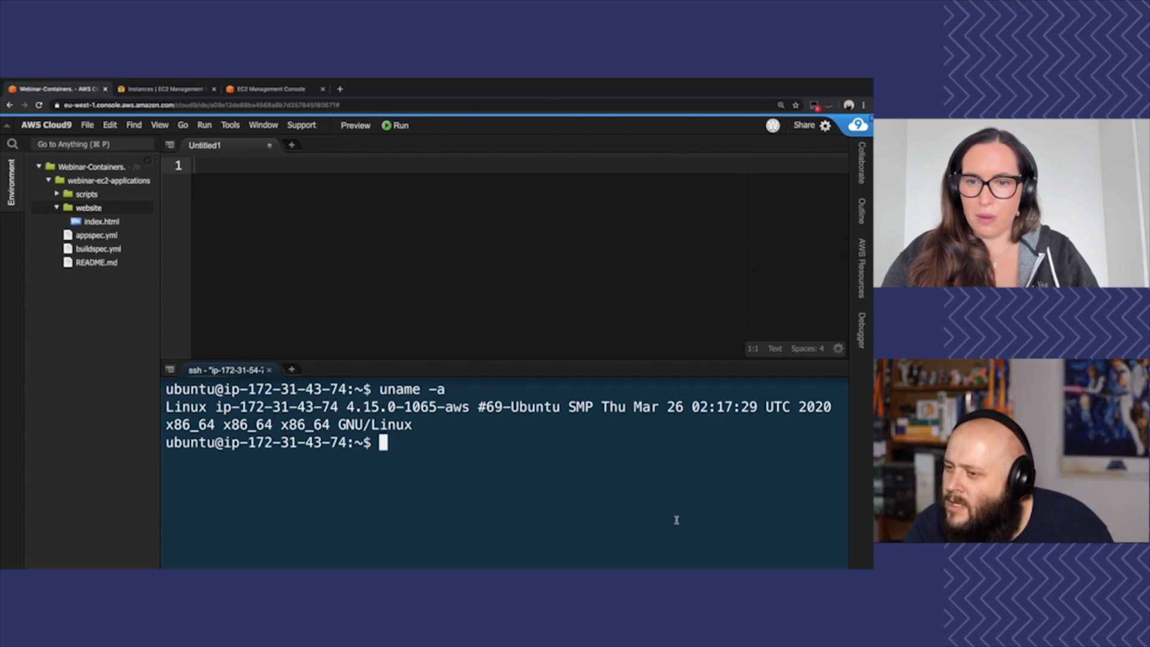
text(date)
key(Return)
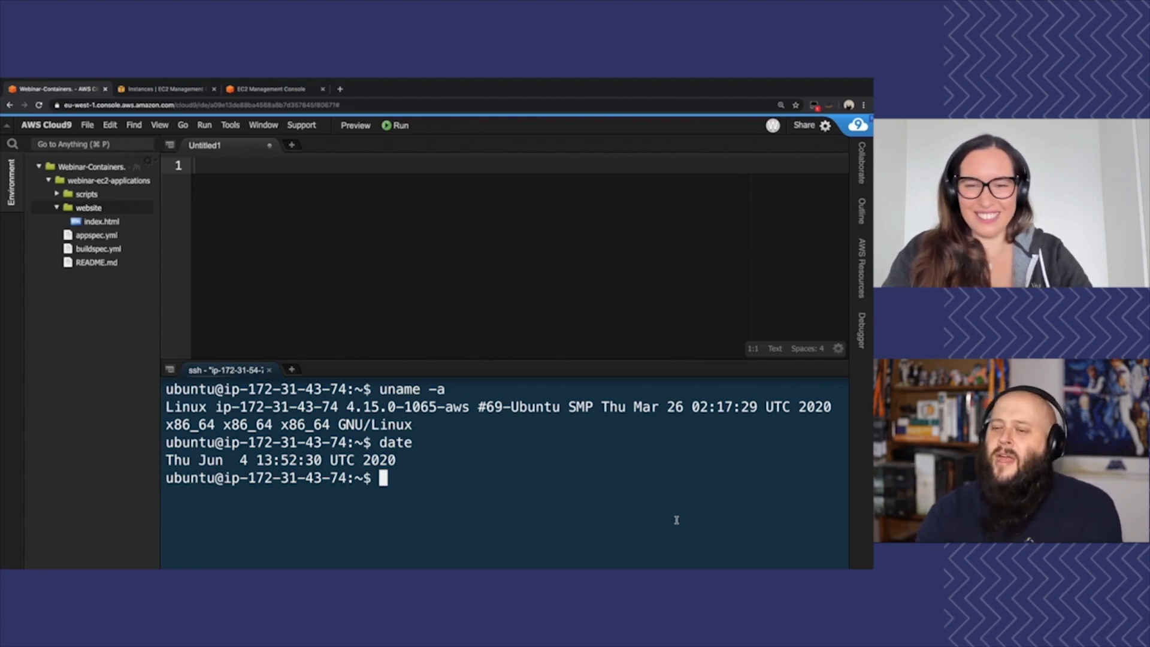
Clear the terminal, run cat /proc/cpuinfo, and examine the instance's processor details
key(ctrl+l)
text(cat /proc/cpuinfo)
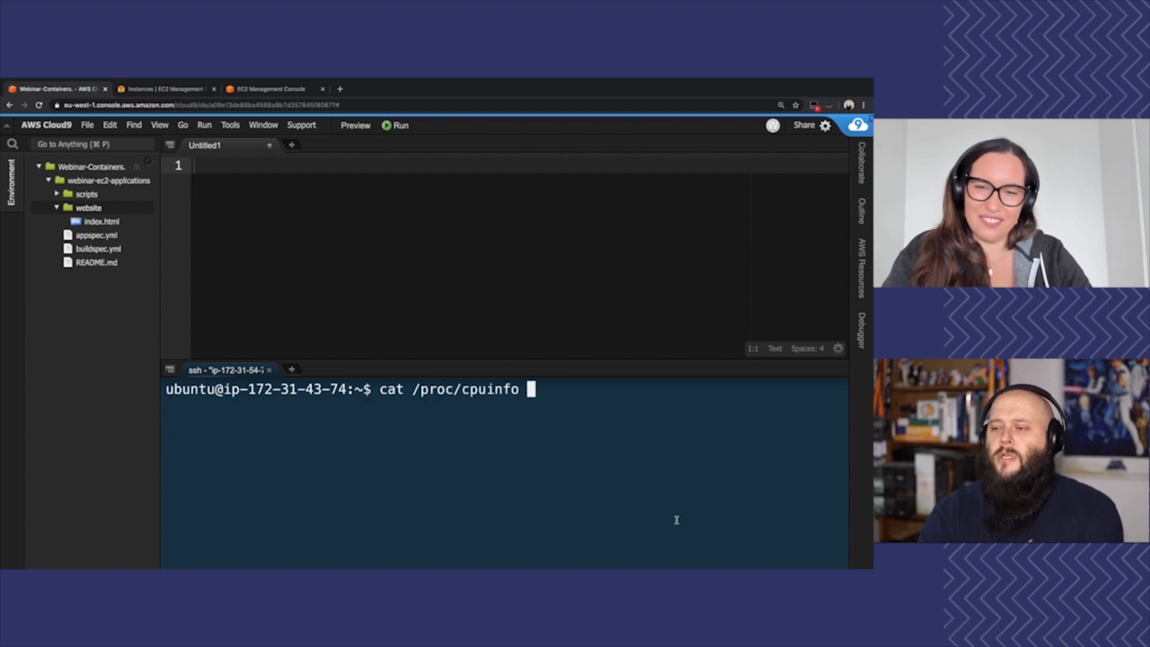
key(Return)
scroll(518, 510, up, 3)
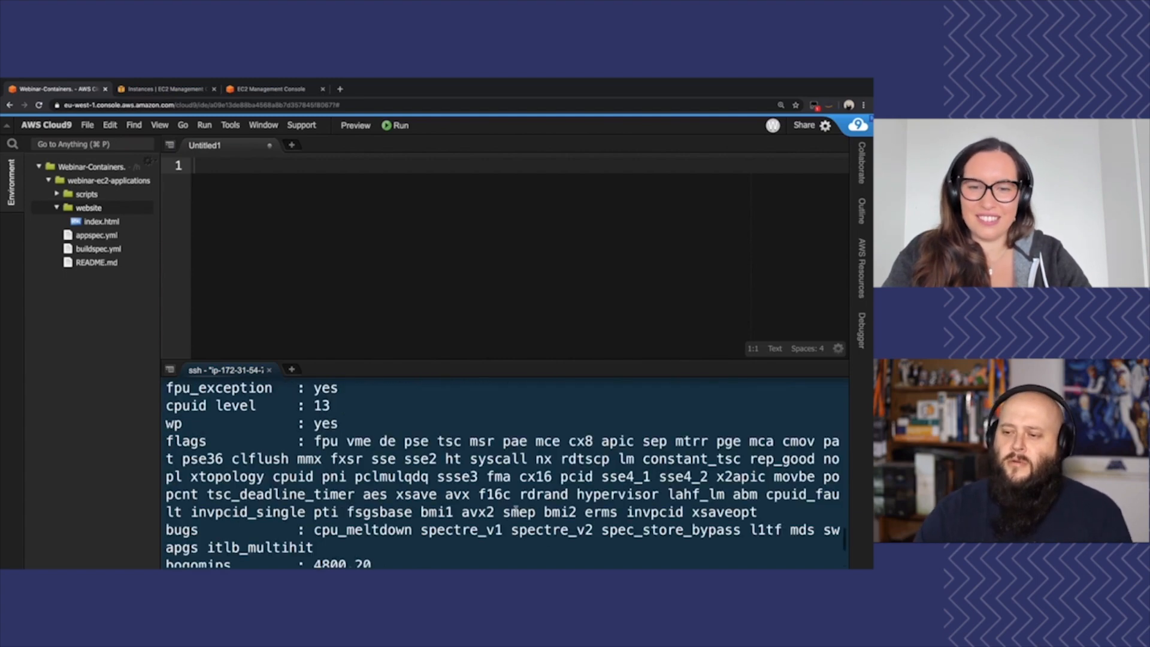
scroll(511, 510, up, 8)
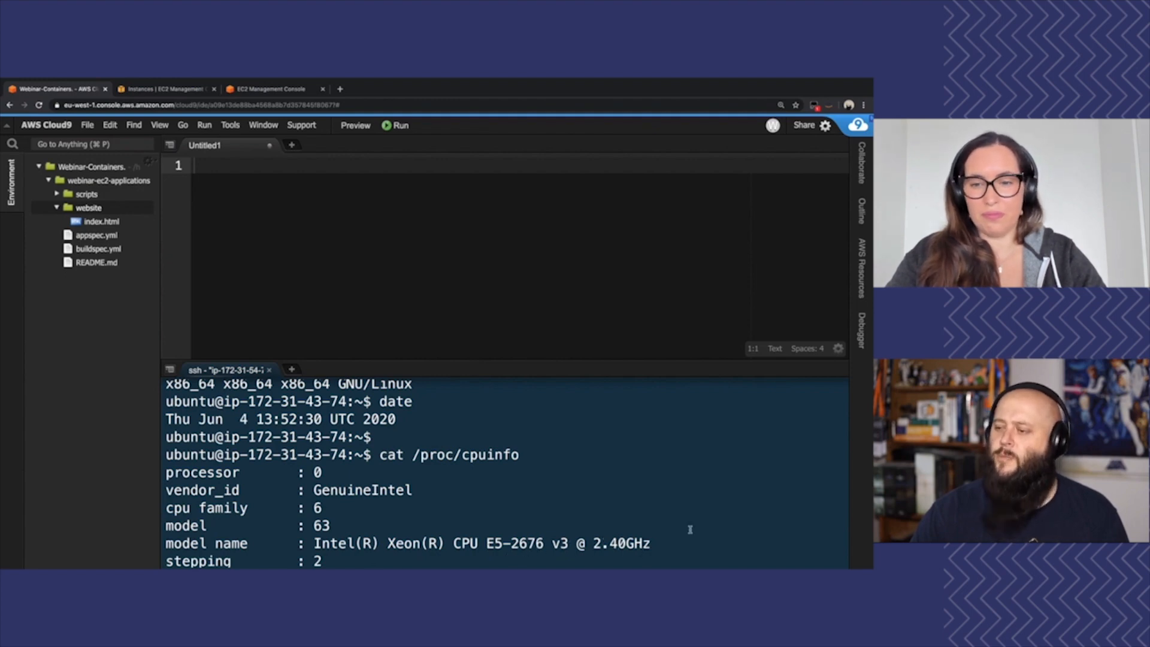
scroll(691, 527, down, 2)
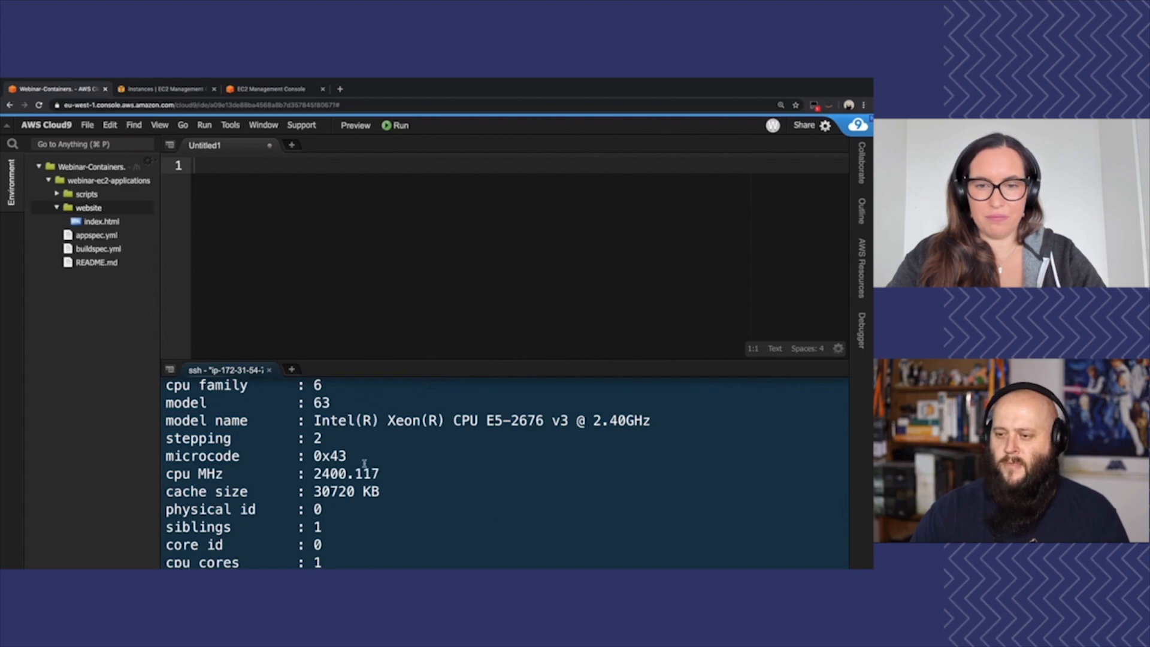
scroll(364, 463, down, 5)
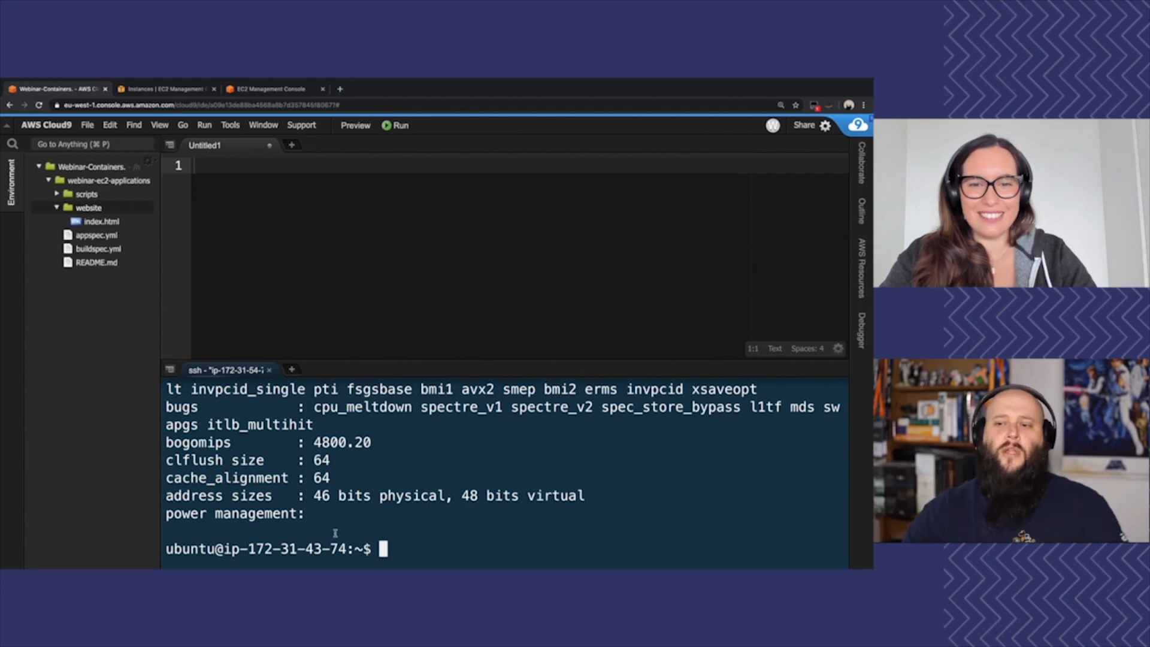
Return to the EC2 console and remove the CodeBuild and Route 53 shortcuts from the navigation bar
click(162, 89)
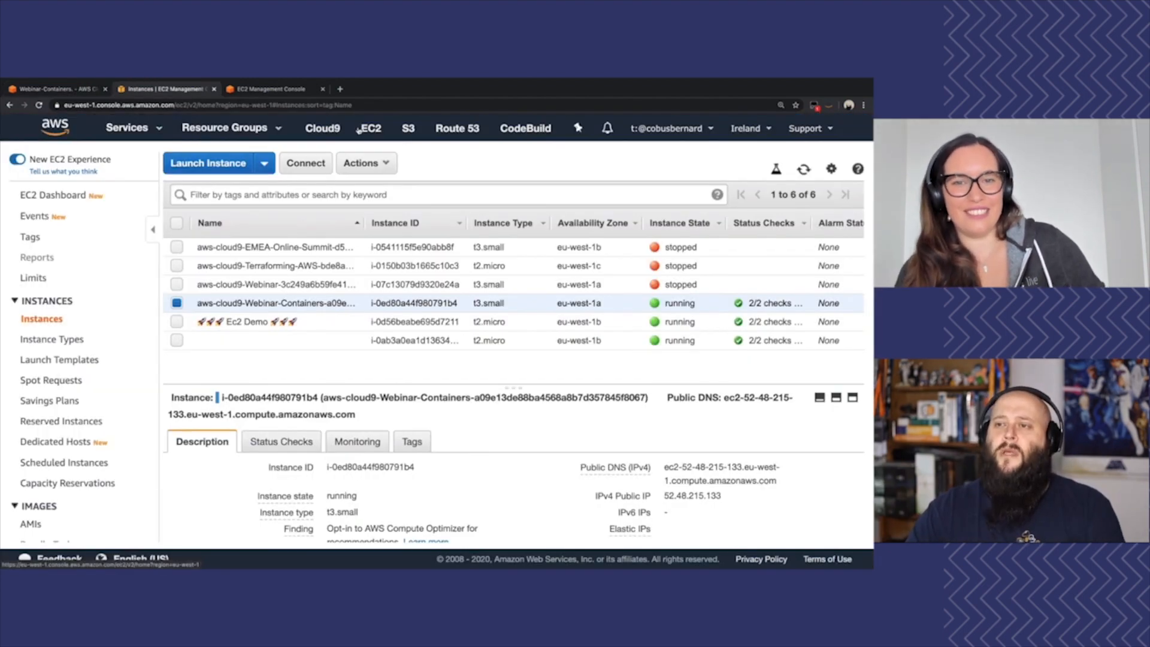
click(578, 129)
drag(523, 128, 474, 235)
drag(512, 128, 509, 179)
drag(455, 128, 437, 236)
Add RDS to the navigation bar's service shortcuts after S3 and close the shortcut customization
scroll(264, 413, down, 5)
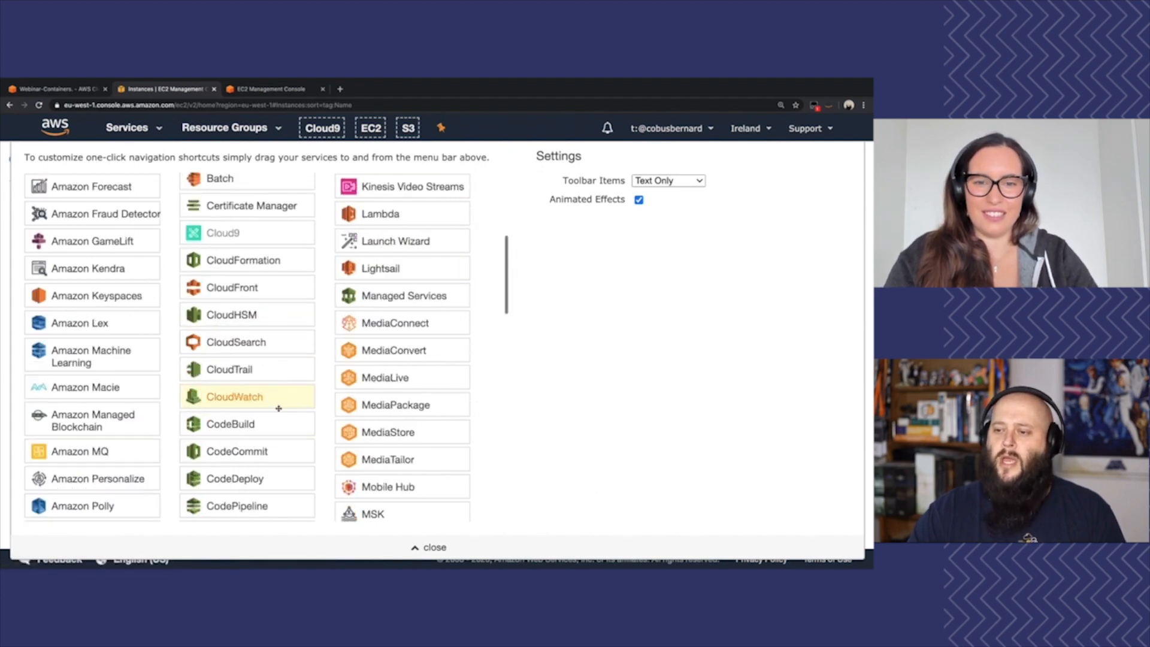
scroll(279, 408, down, 4)
drag(374, 432, 445, 130)
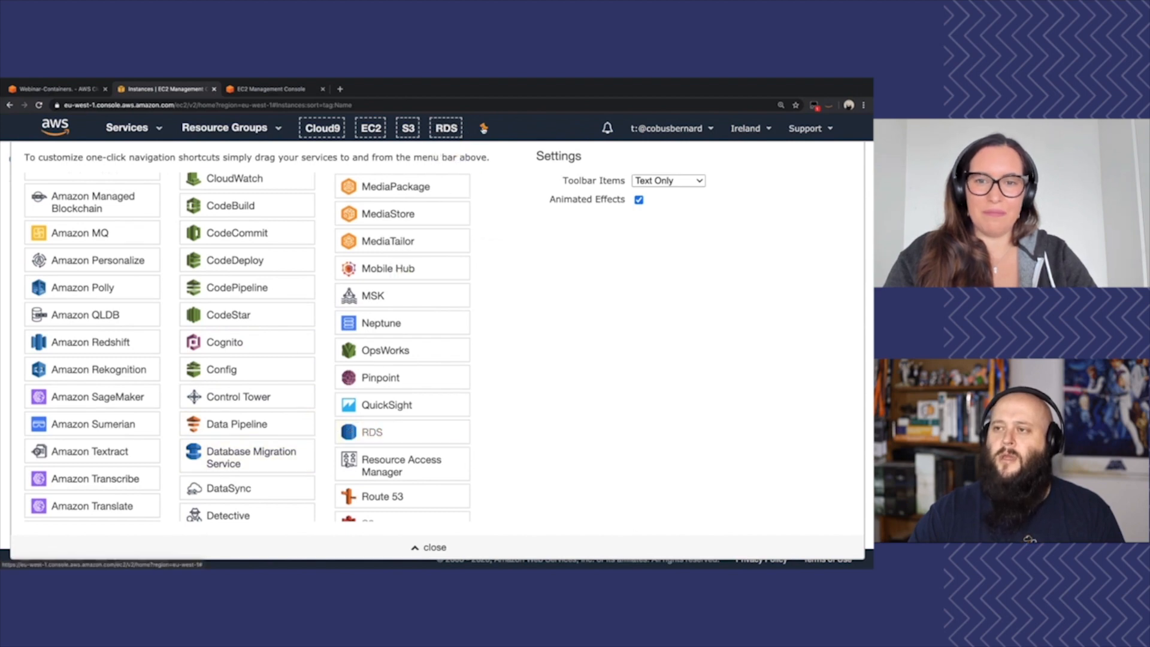
click(483, 129)
Open the RDS console, go to its DB instances, and start creating a new database
click(447, 132)
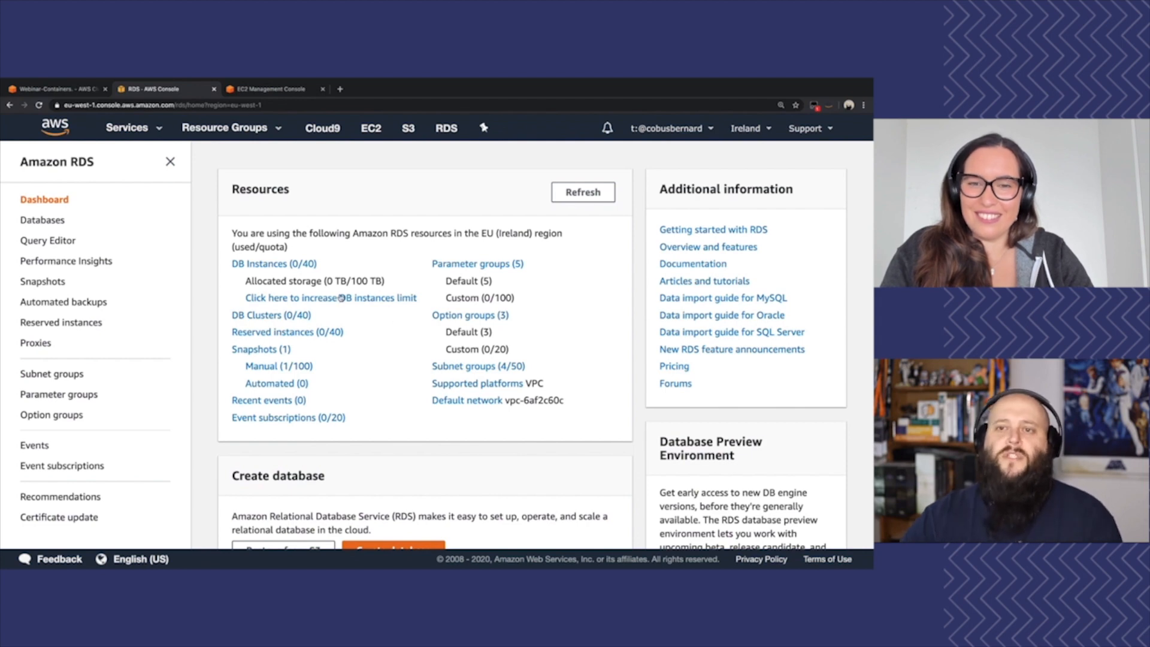
click(241, 264)
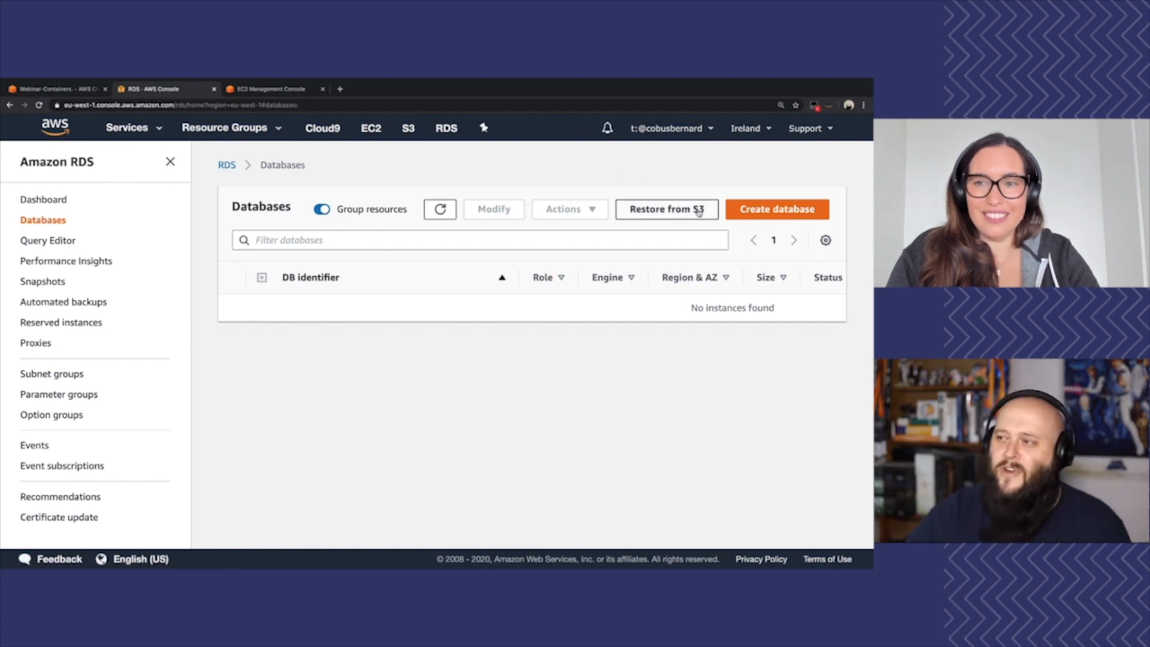
click(751, 206)
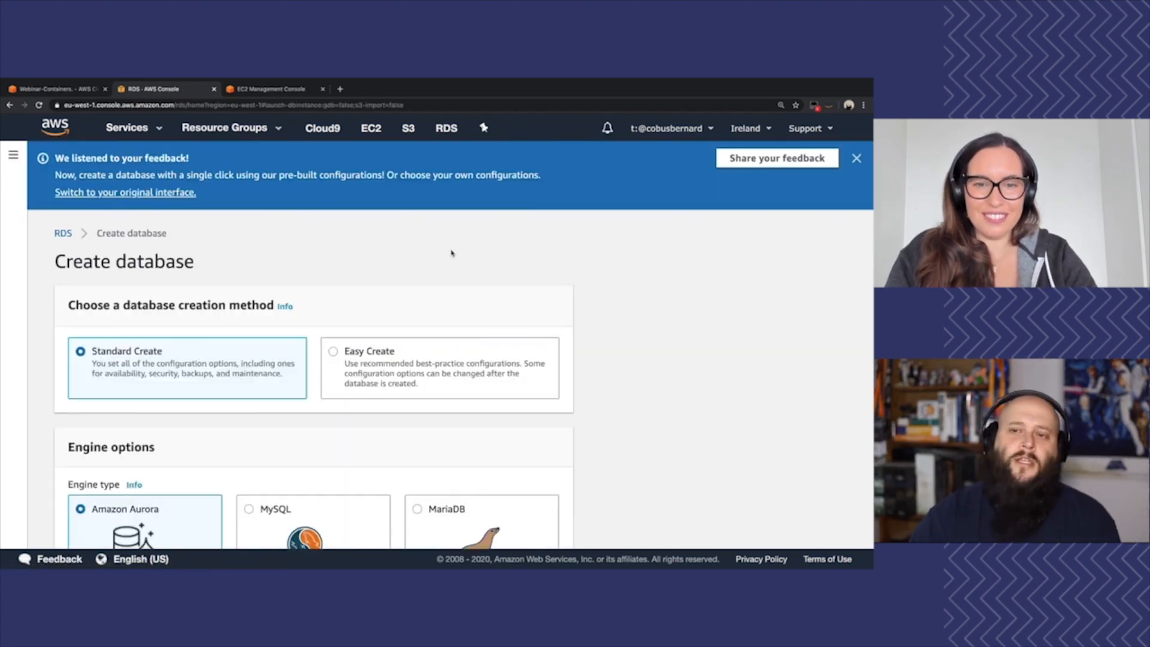
Examine the creation methods, engine types, Aurora editions, database locations and selectable Aurora MySQL versions in the database creation form
scroll(352, 266, down, 1)
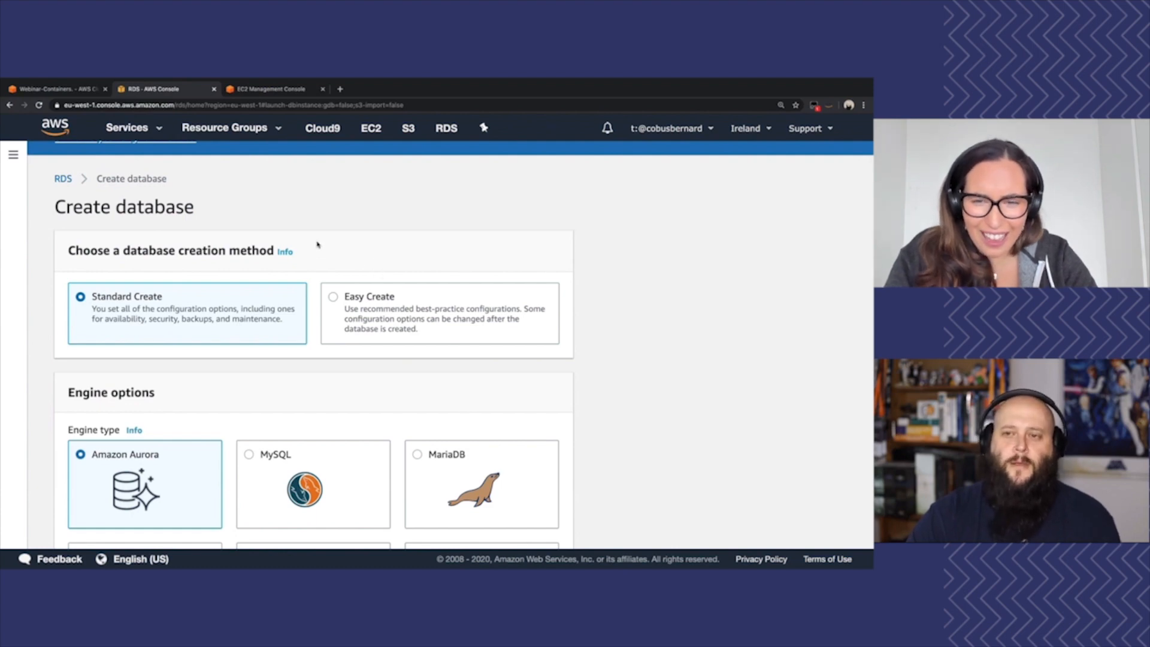
scroll(317, 244, down, 1)
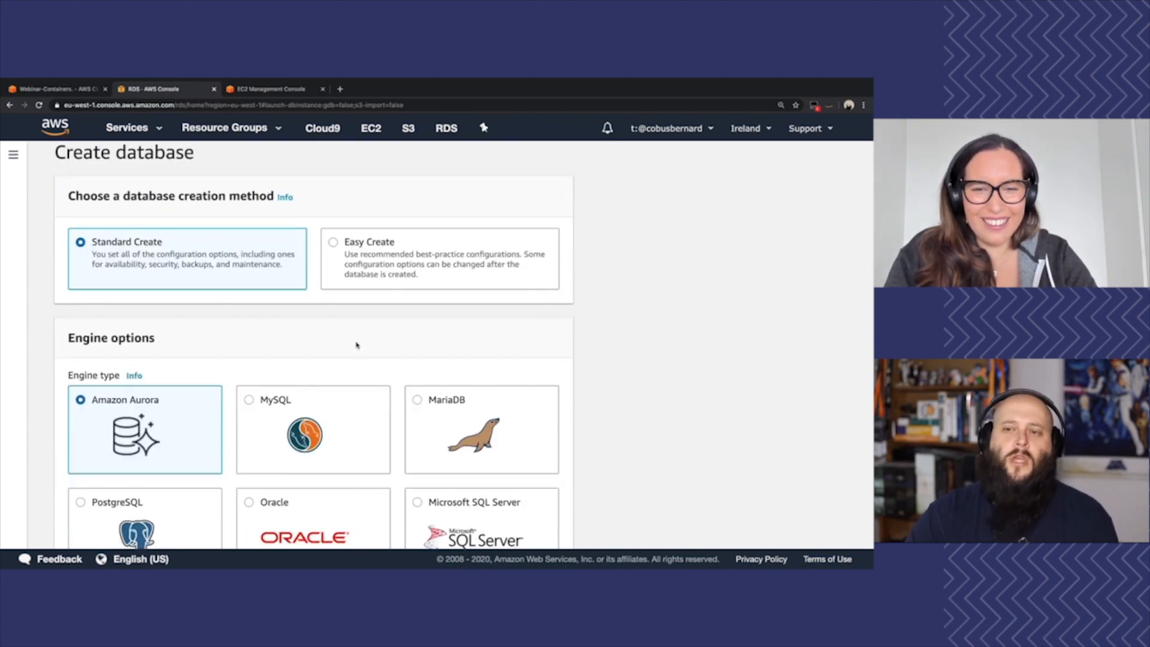
scroll(357, 344, down, 1)
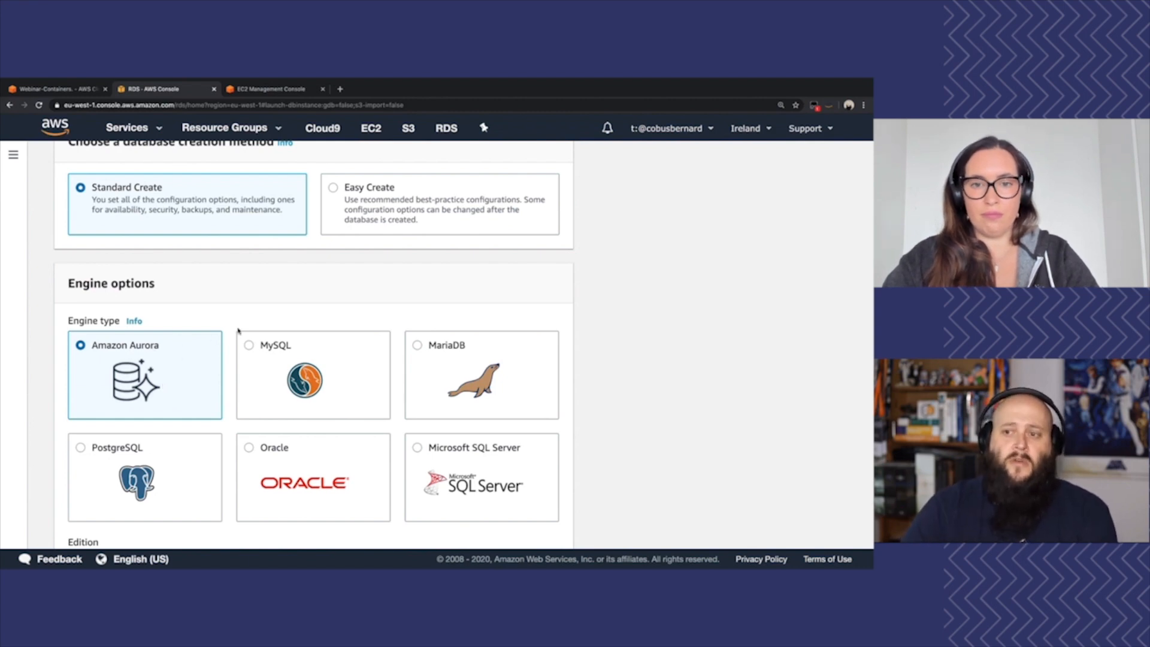
scroll(579, 360, down, 1)
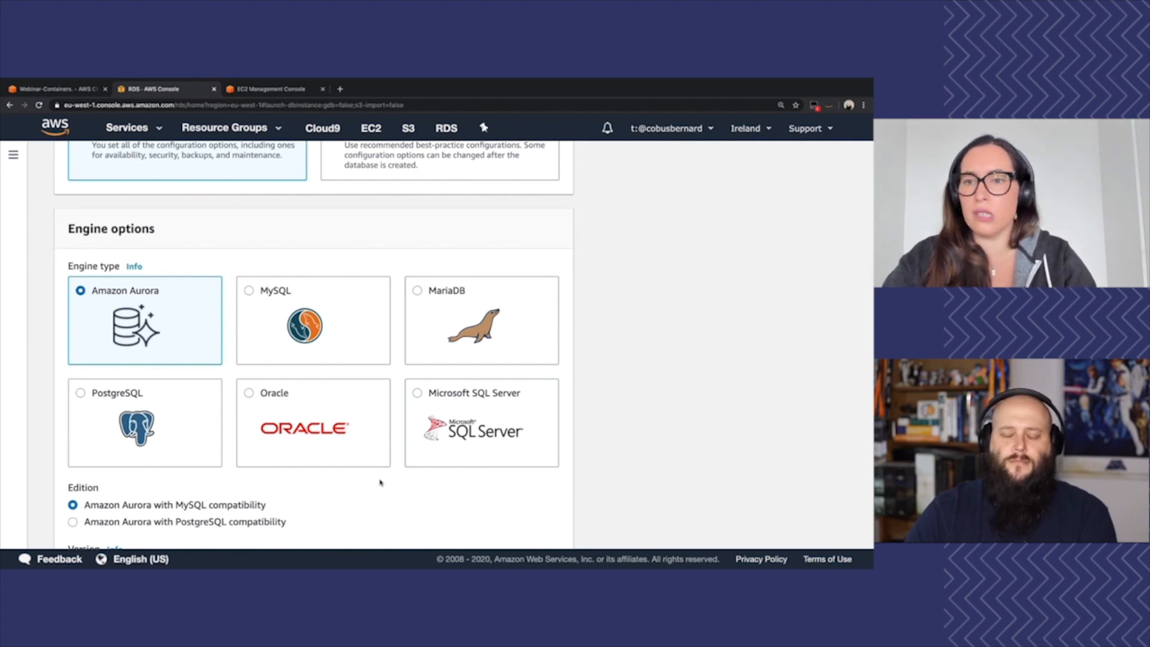
scroll(381, 482, down, 2)
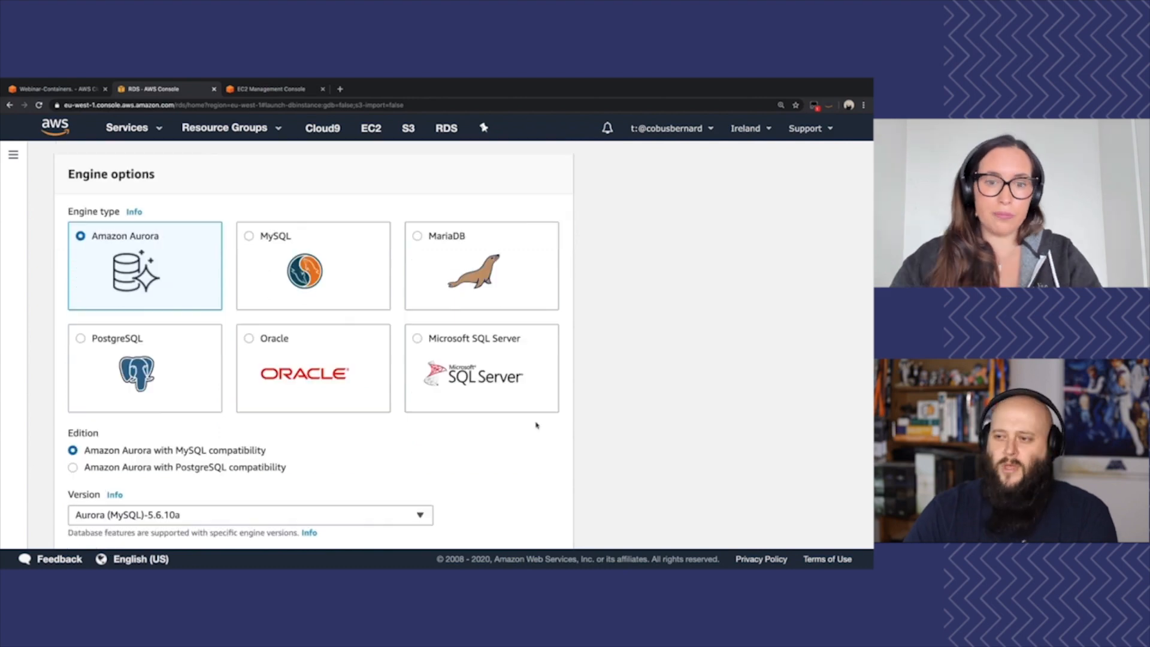
scroll(353, 440, down, 2)
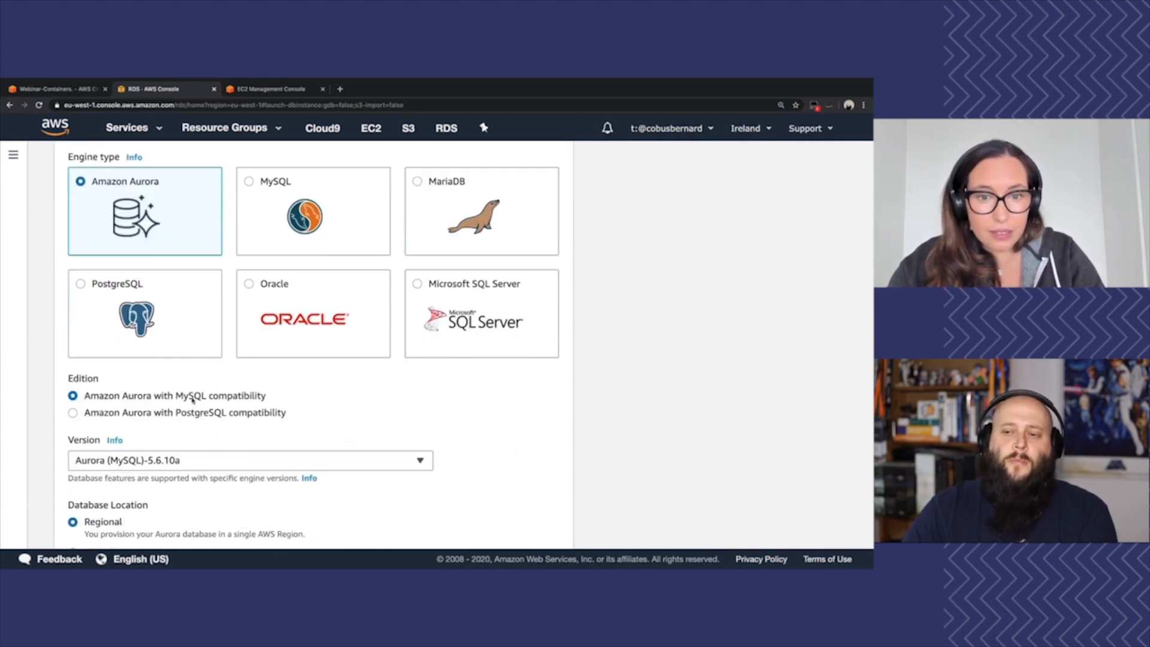
scroll(198, 416, down, 2)
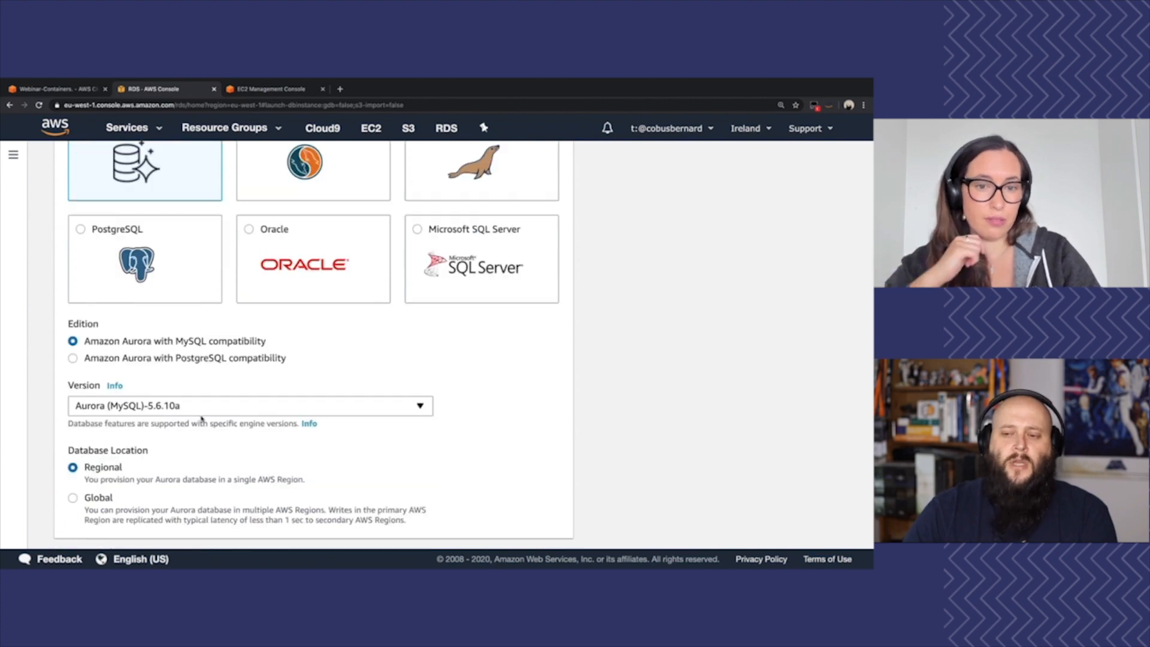
click(228, 353)
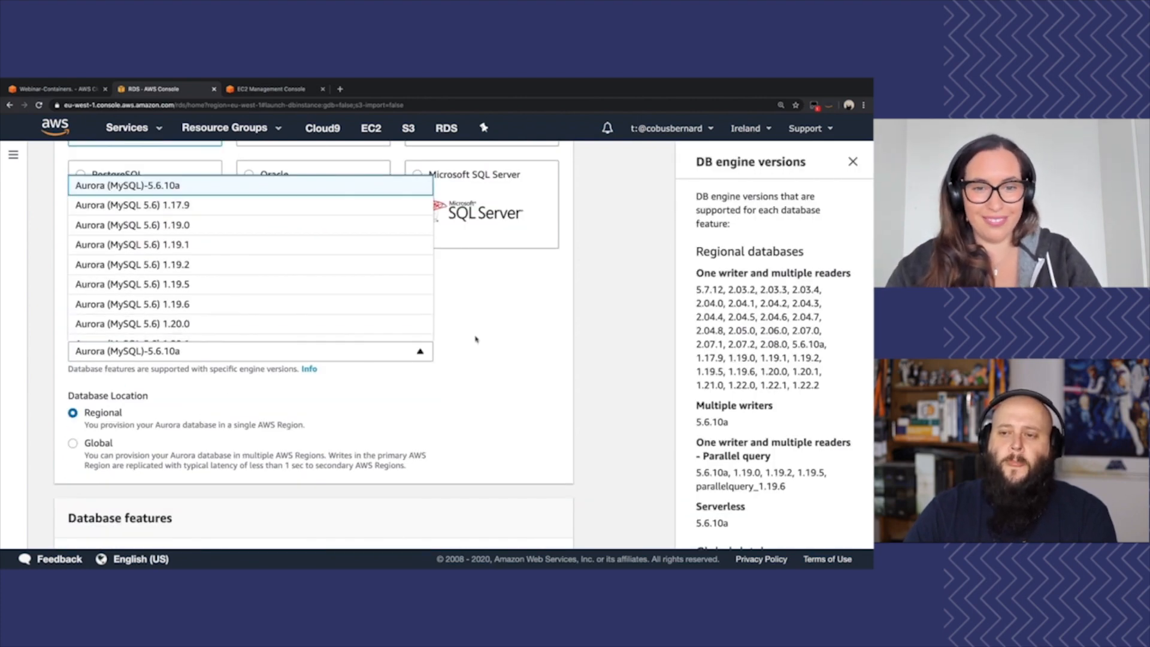
click(639, 314)
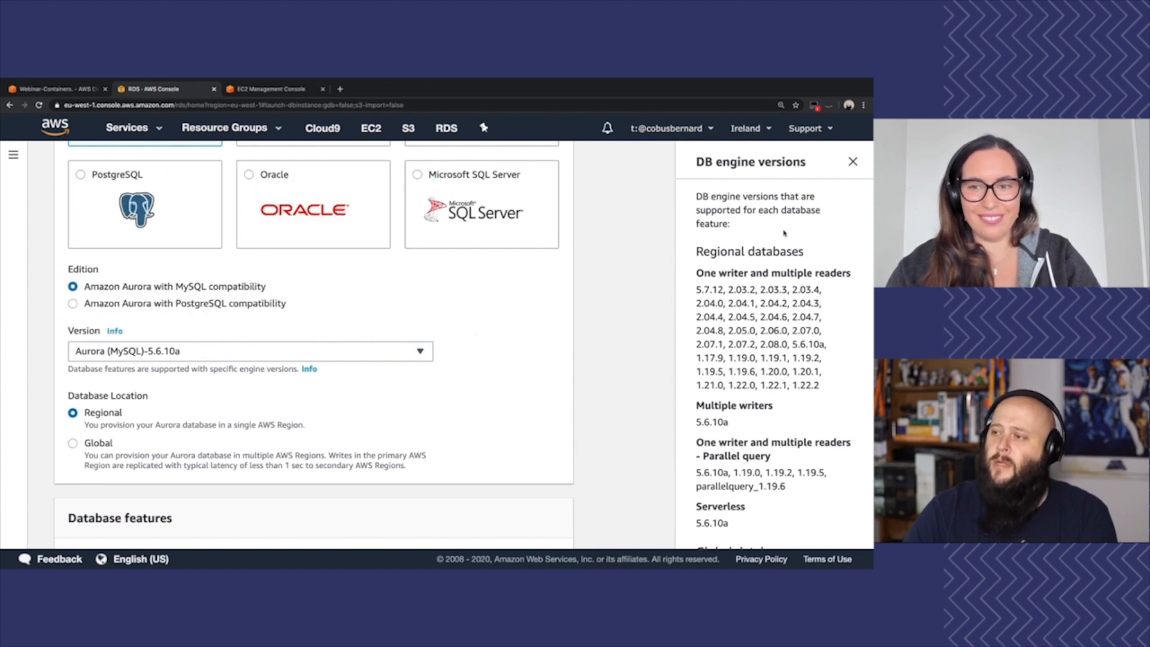
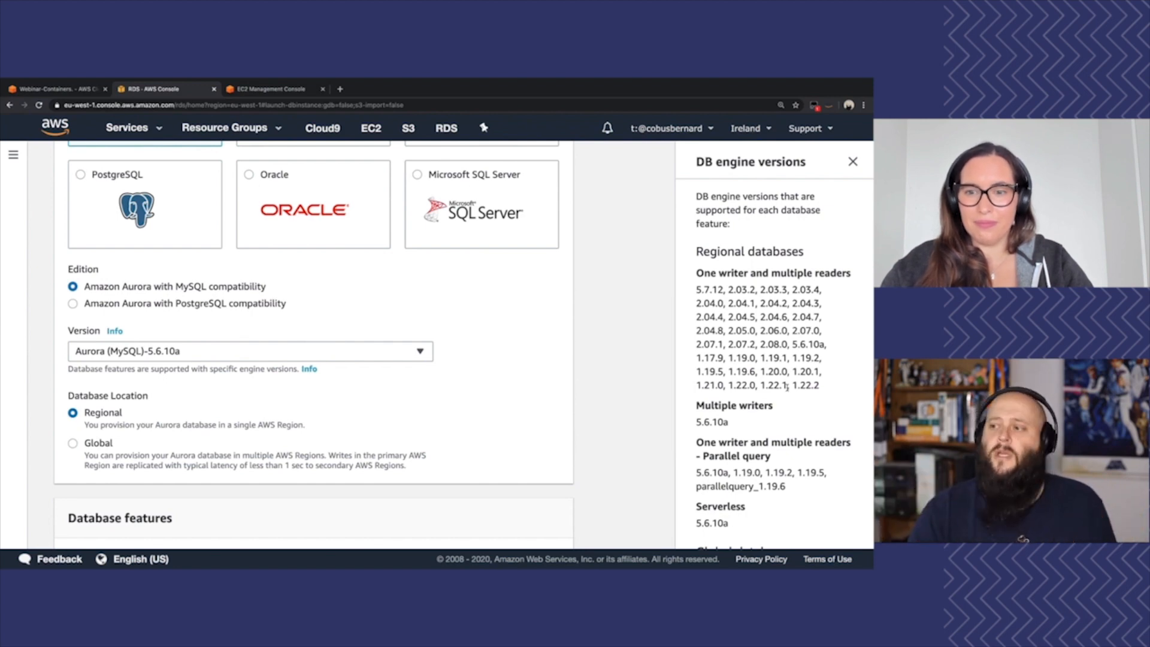
Choose Serverless as the database feature for the regional Aurora MySQL database
scroll(776, 454, down, 3)
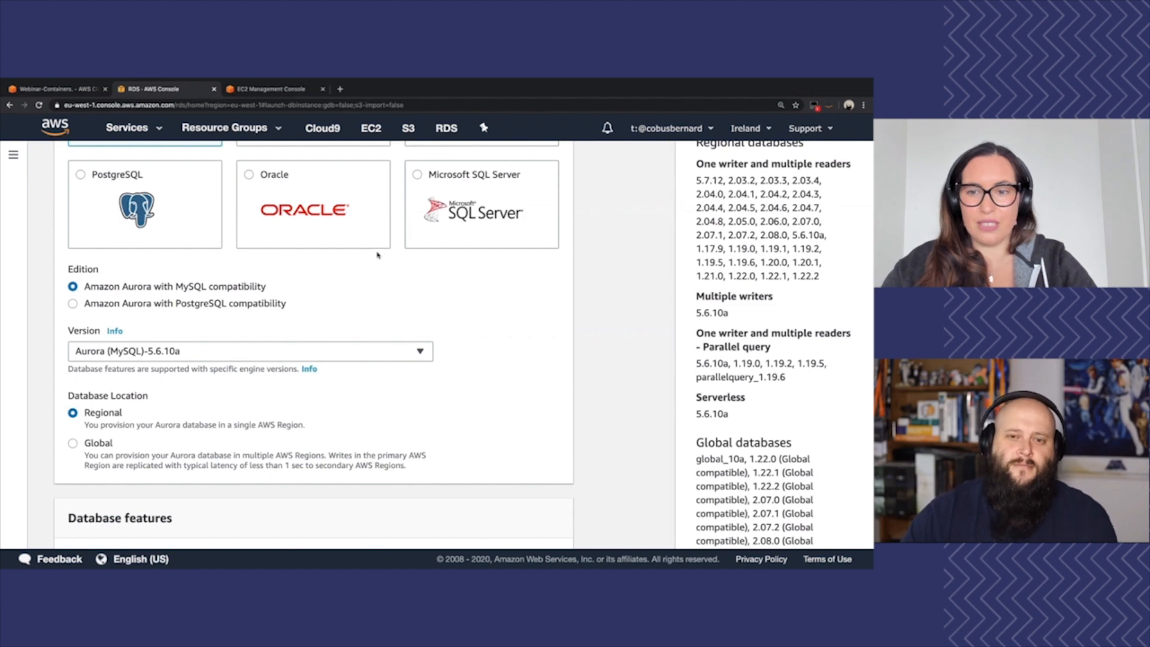
scroll(344, 386, down, 1)
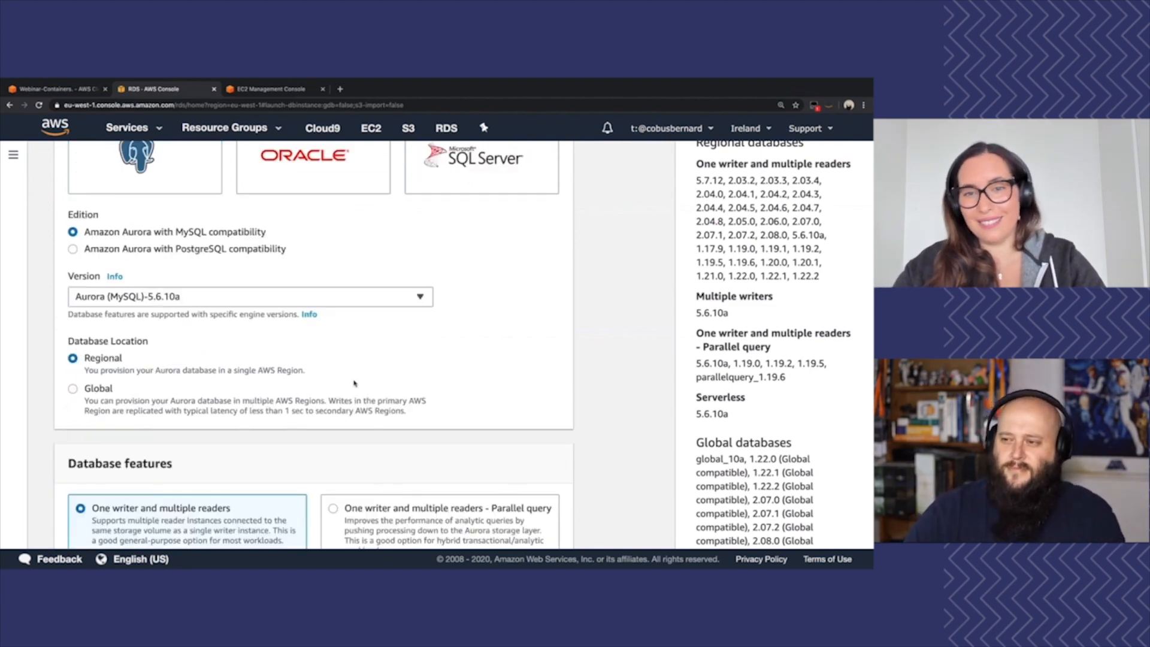
scroll(807, 337, down, 2)
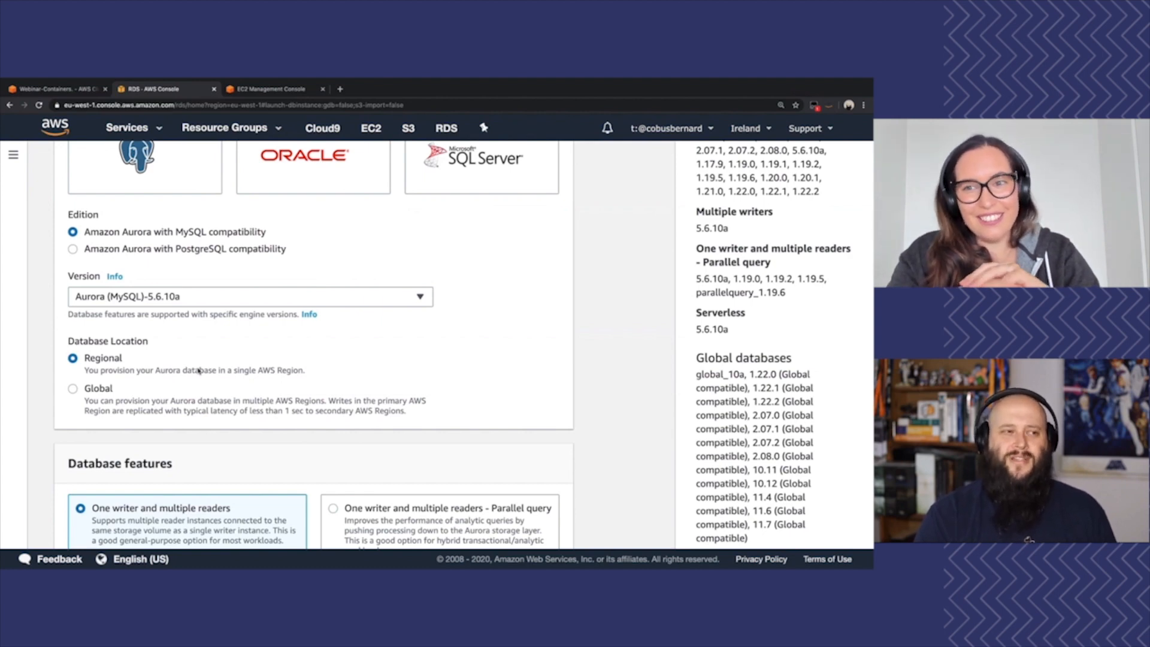
scroll(209, 354, down, 3)
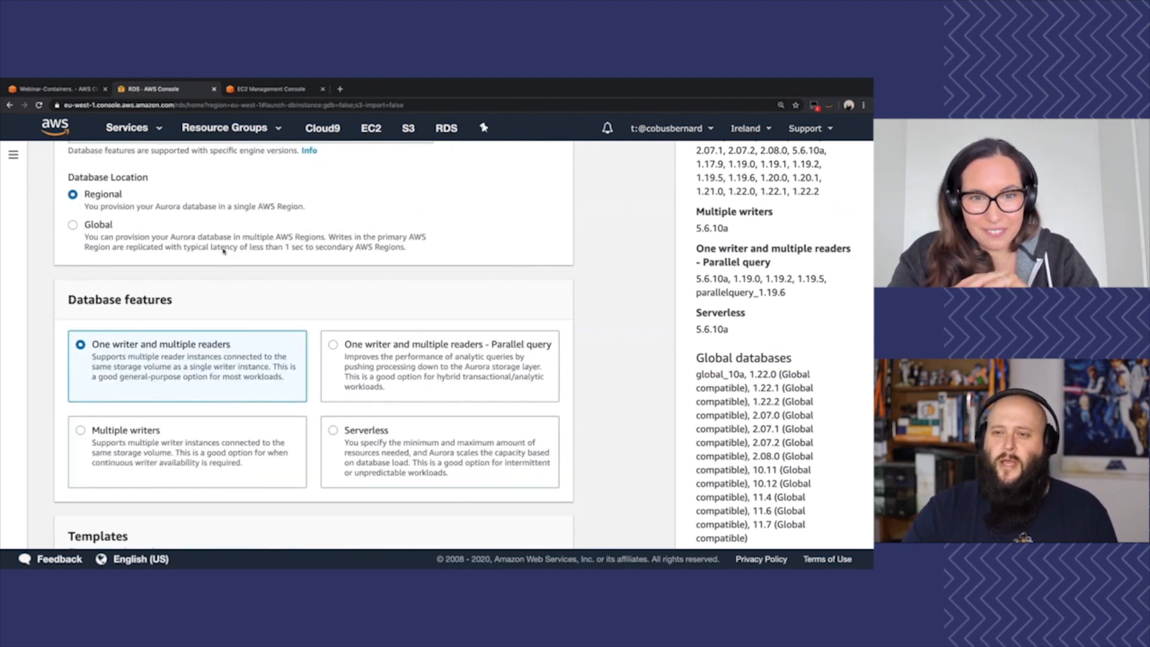
click(351, 434)
Set the DB cluster identifier to foobar in the database settings
scroll(319, 385, down, 3)
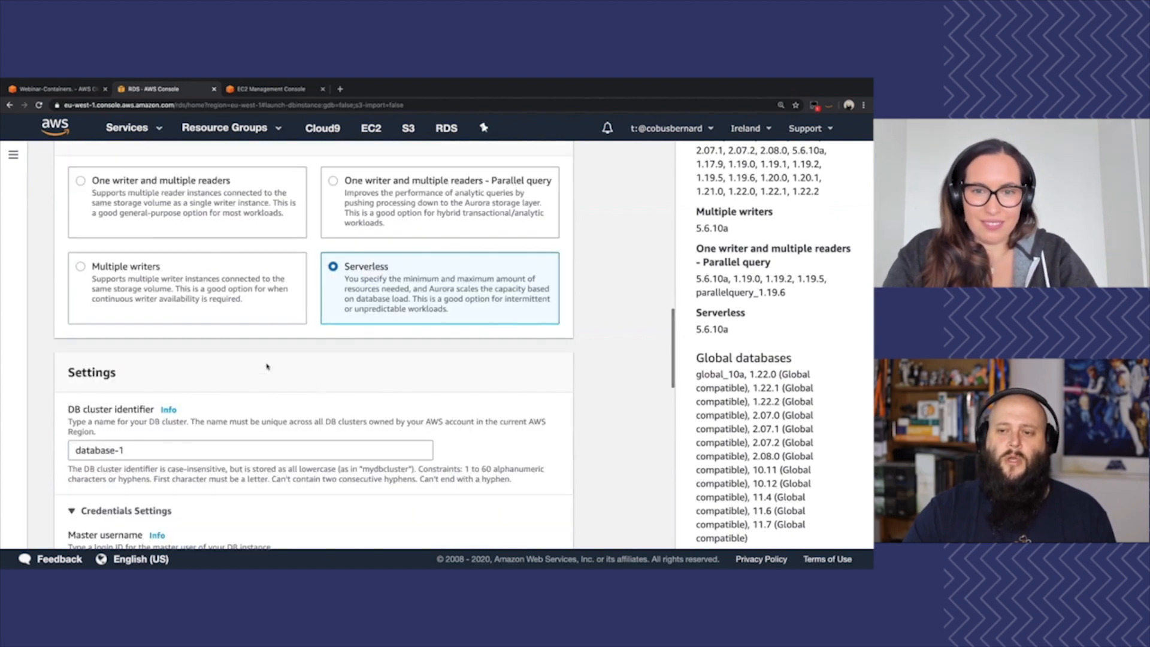
scroll(197, 348, up, 2)
drag(127, 340, 44, 340)
text(foobar)
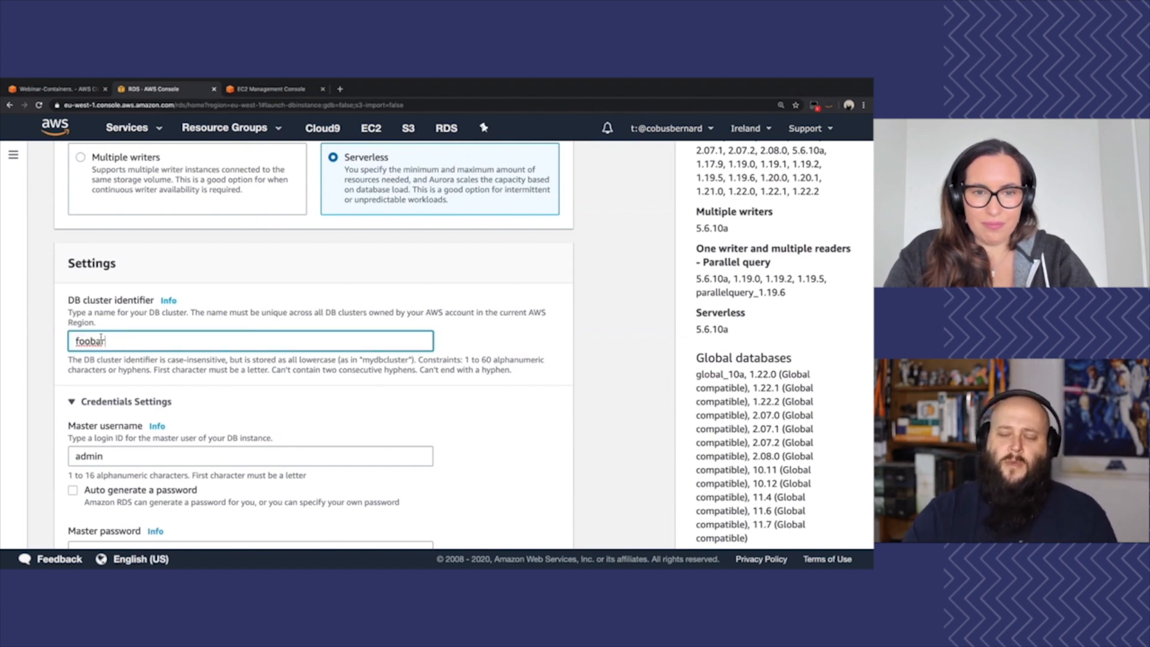
Enter and confirm the master password in the cluster's credentials settings
scroll(142, 320, down, 3)
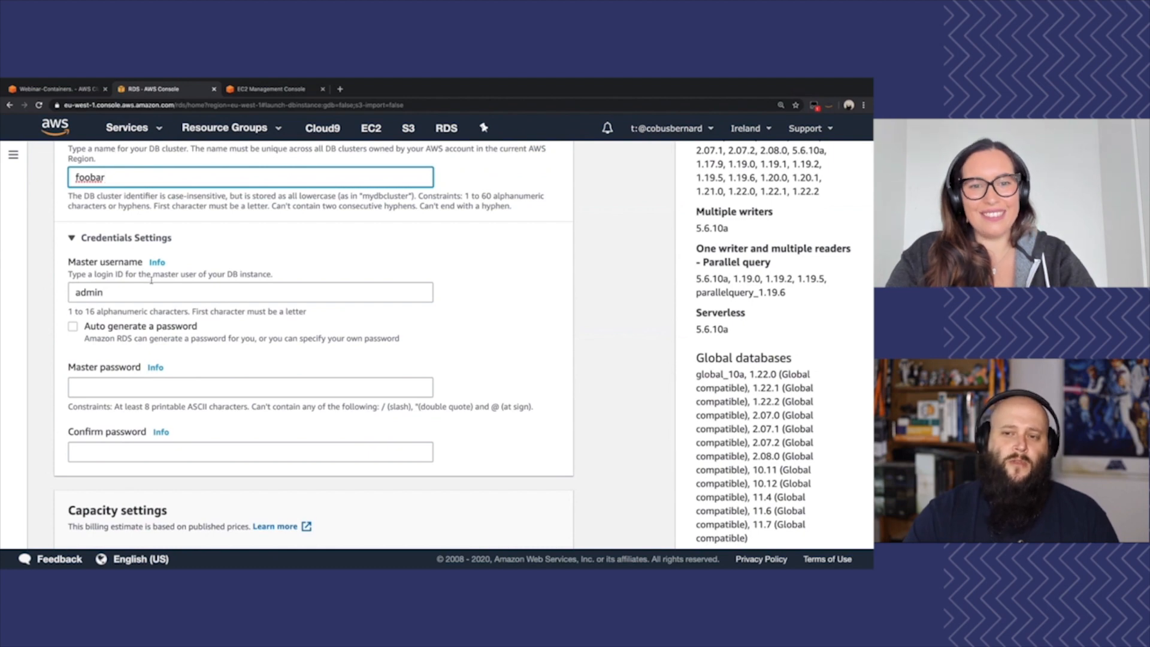
click(124, 387)
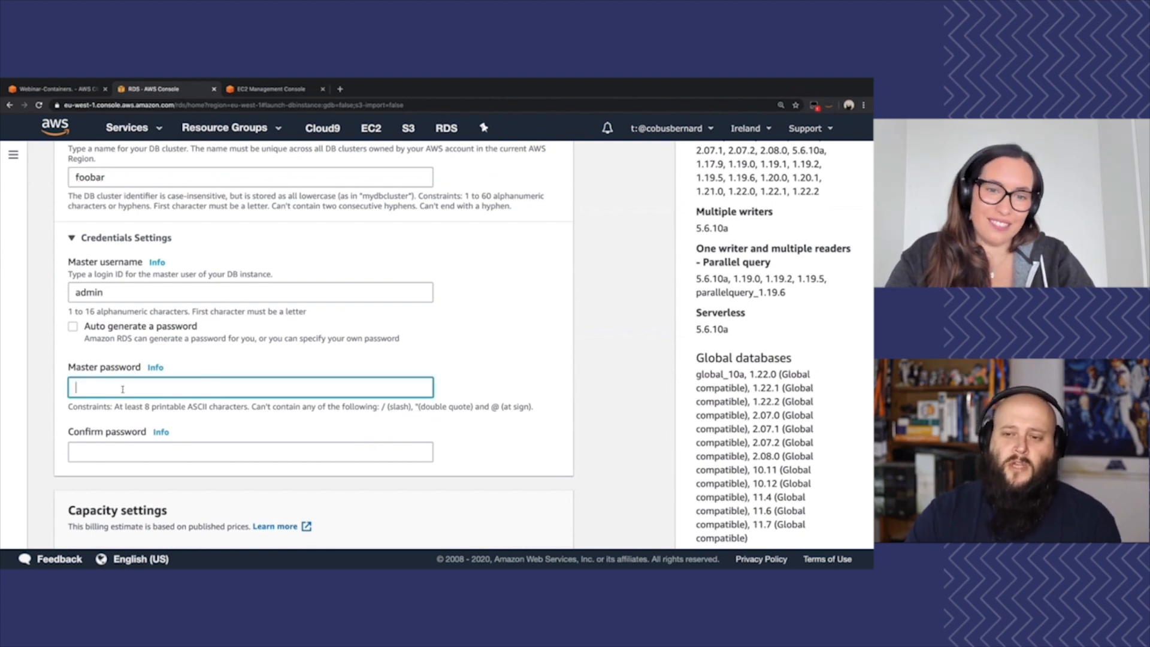
text(•••••••••••)
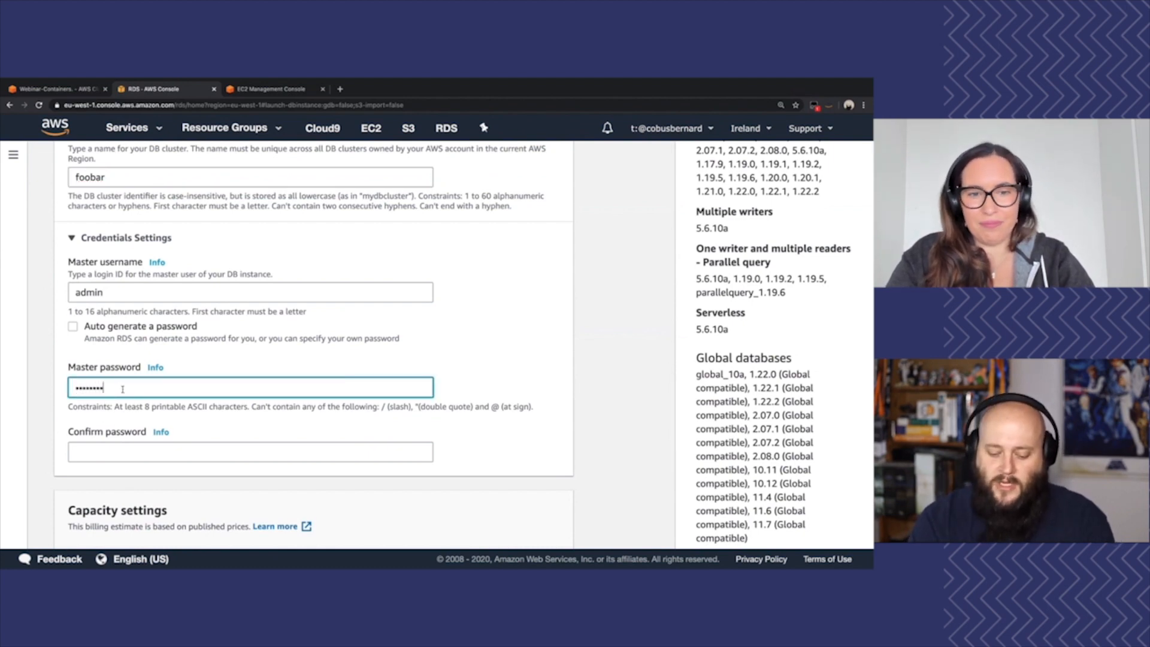
key(Tab)
text(•••••••••••)
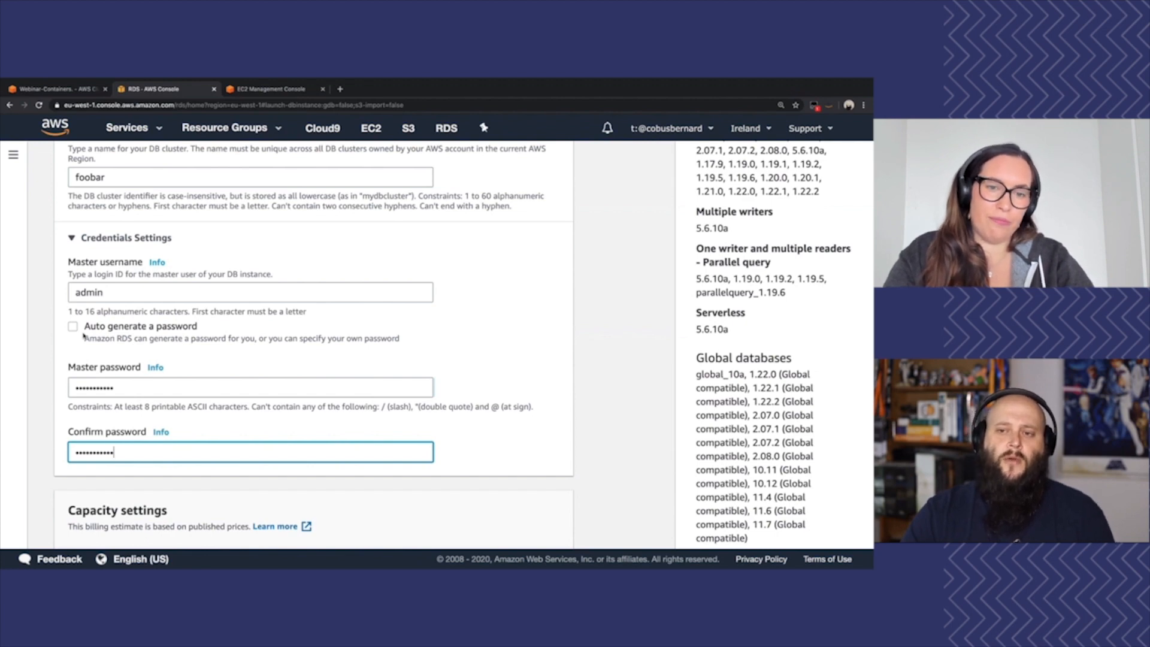
Check the minimum Aurora capacity options and set the maximum Aurora capacity unit to 4 (8GB RAM)
scroll(266, 448, down, 3)
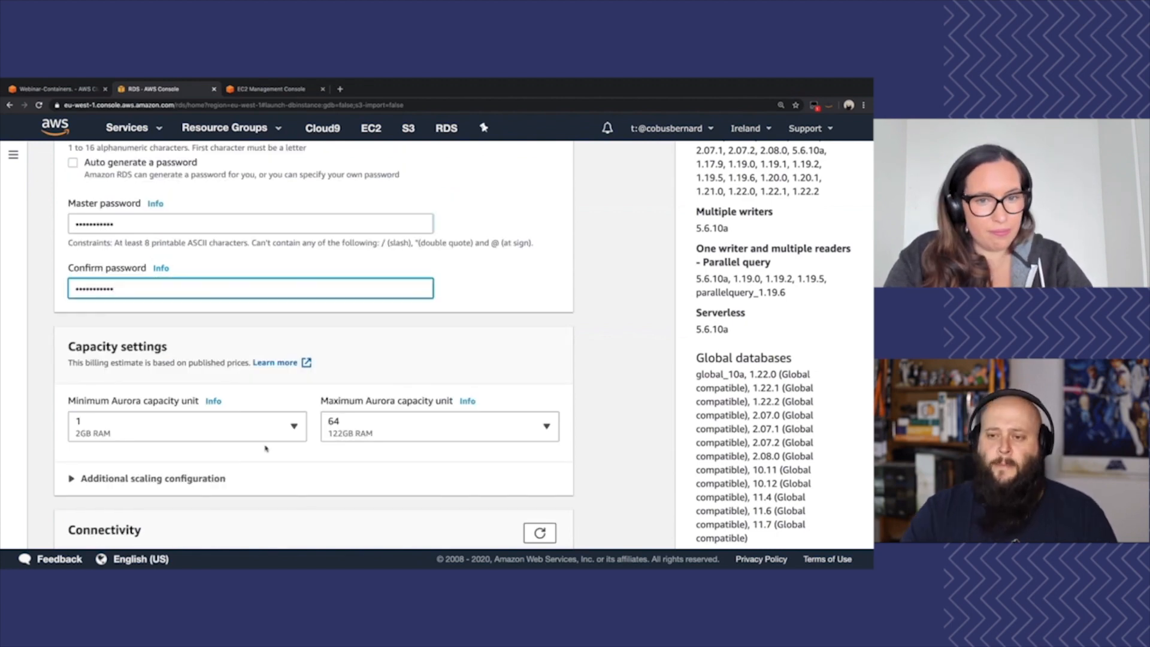
click(295, 428)
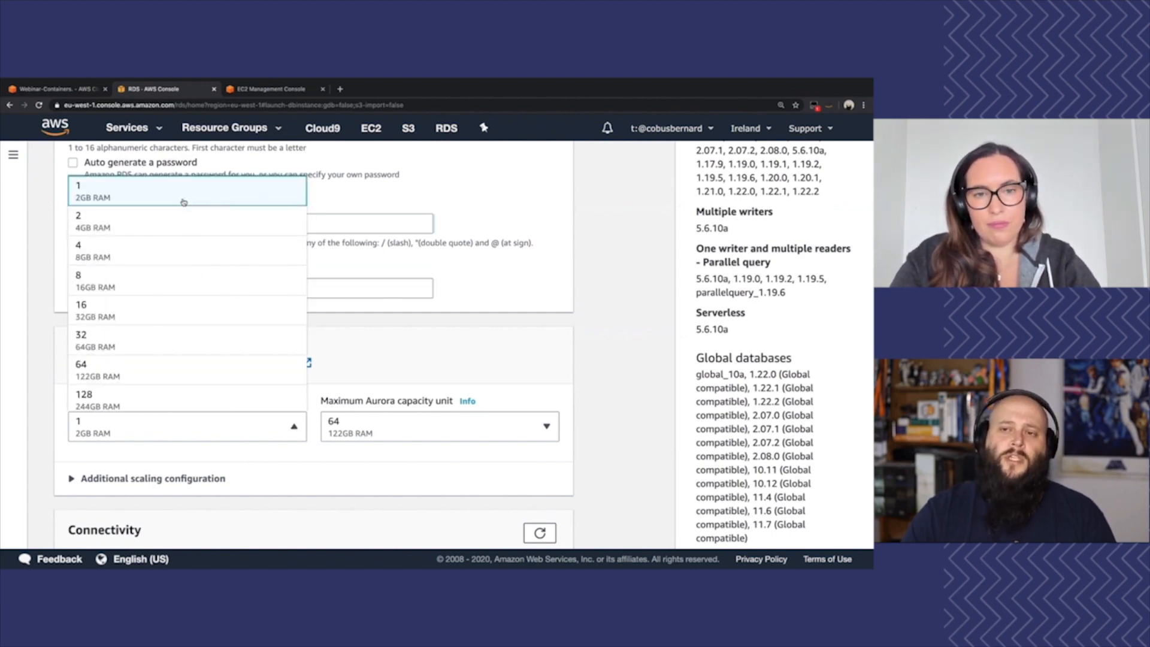
scroll(161, 350, down, 1)
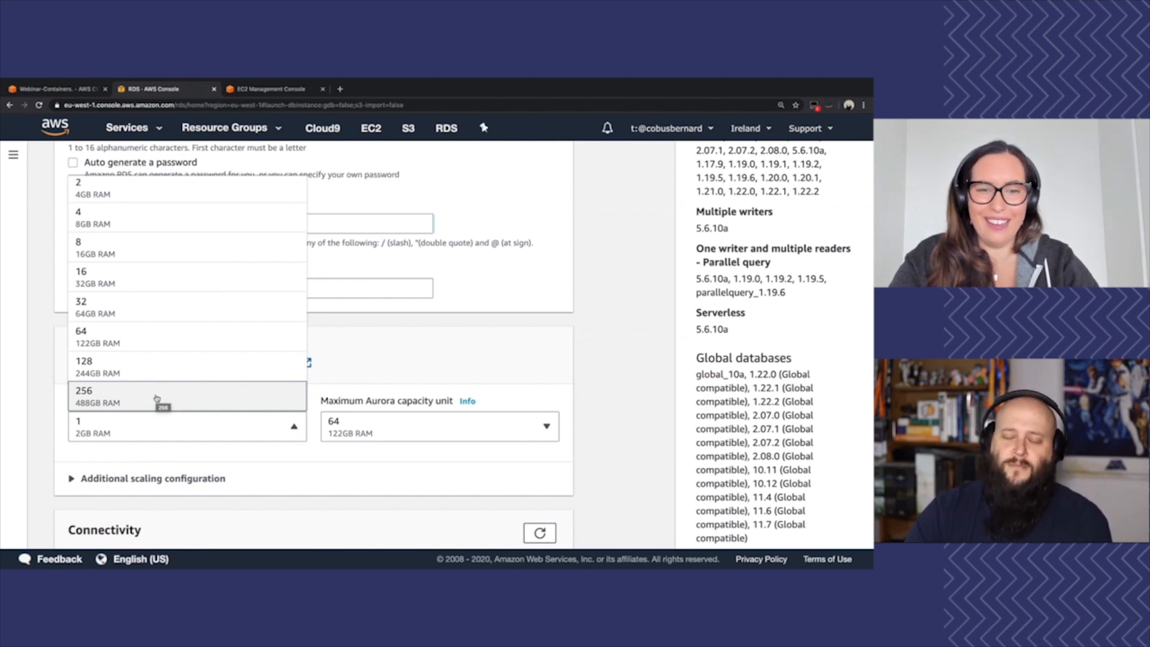
click(378, 360)
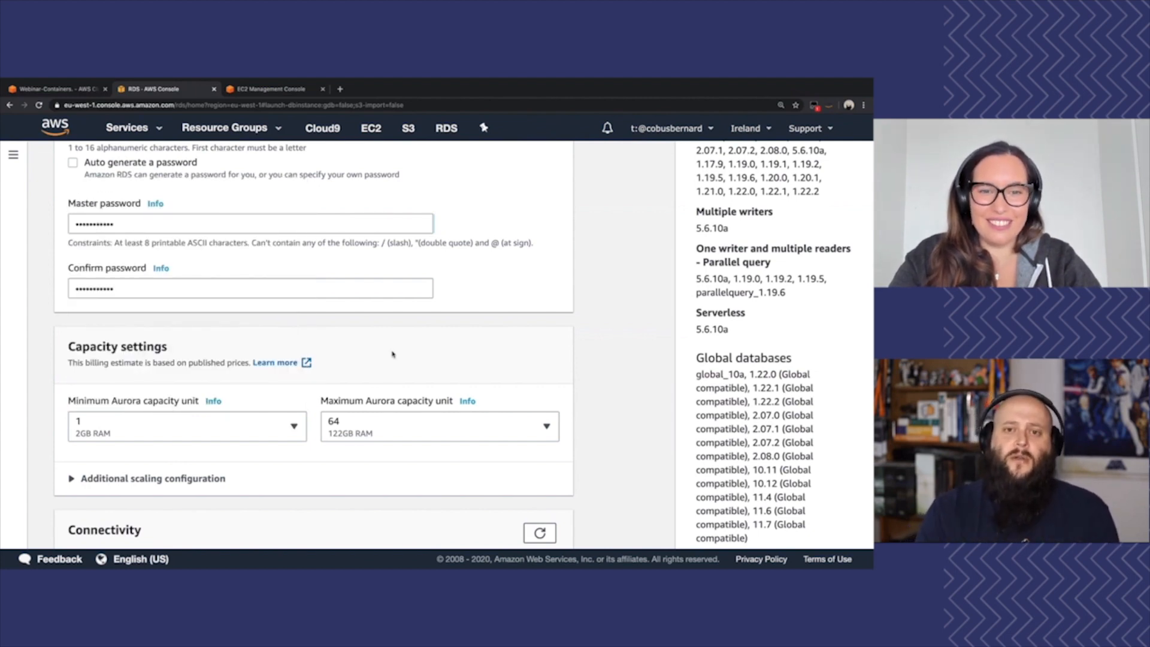
click(362, 428)
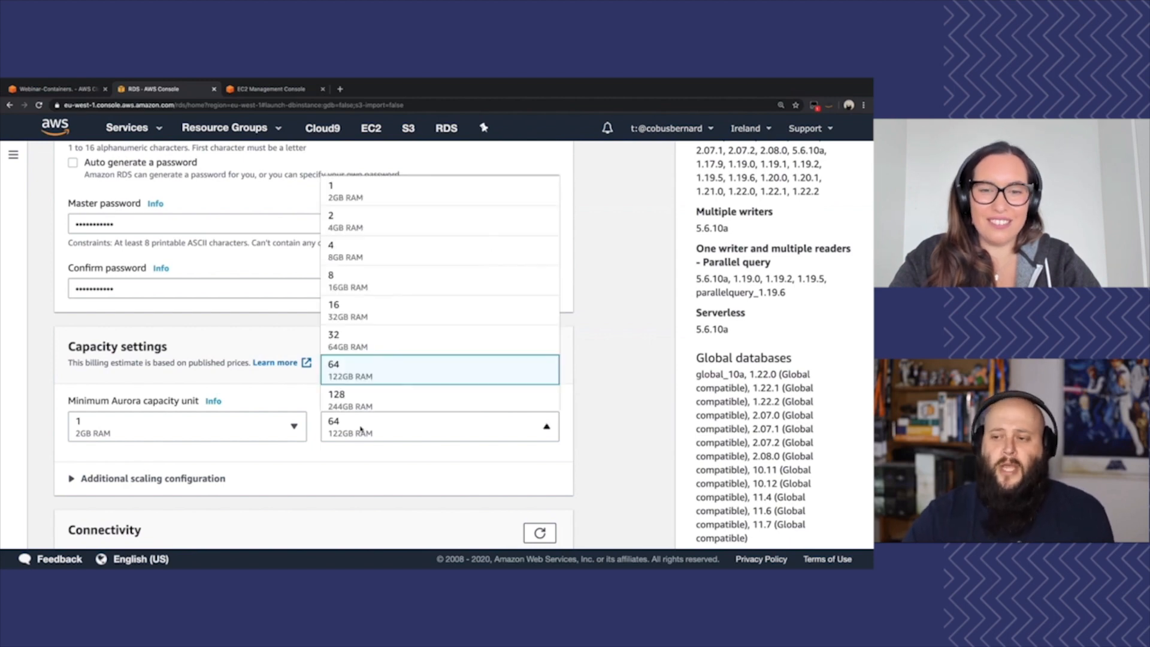
click(360, 253)
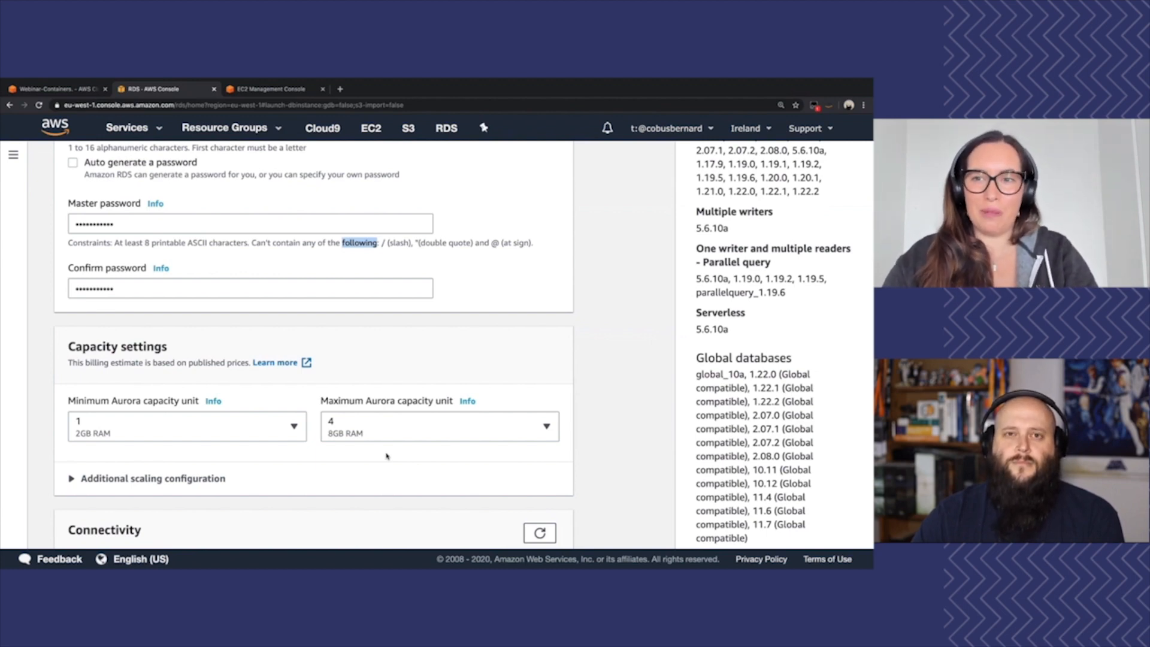
Select the Default VPC for the cluster's connectivity and create the database
scroll(386, 457, down, 3)
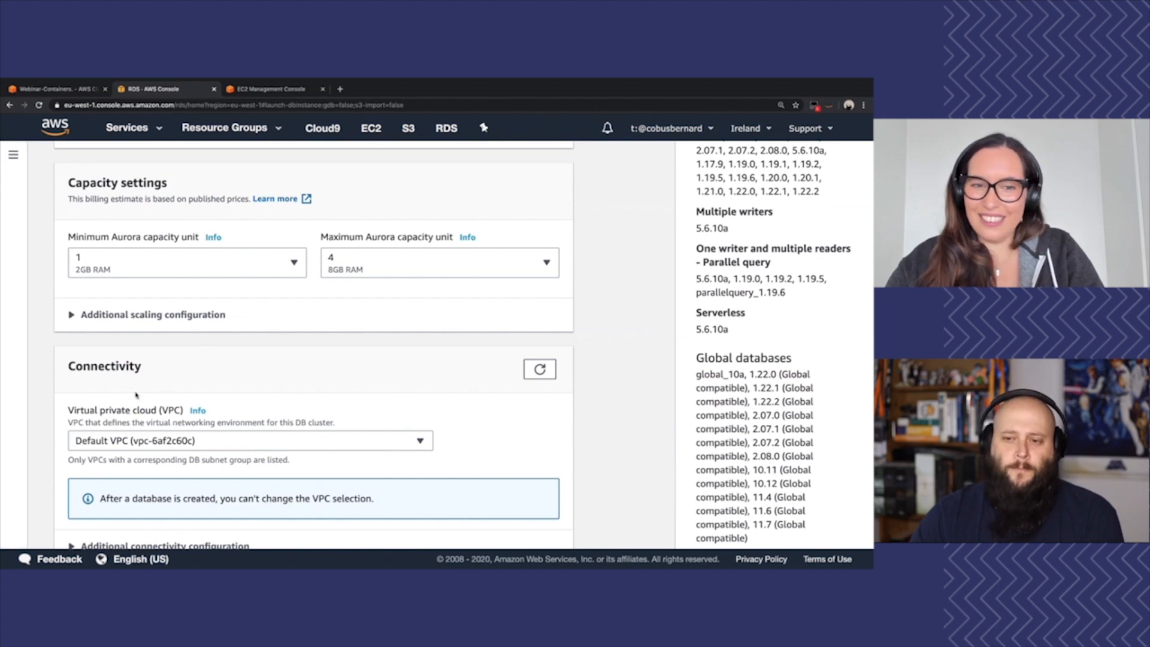
scroll(110, 391, down, 1)
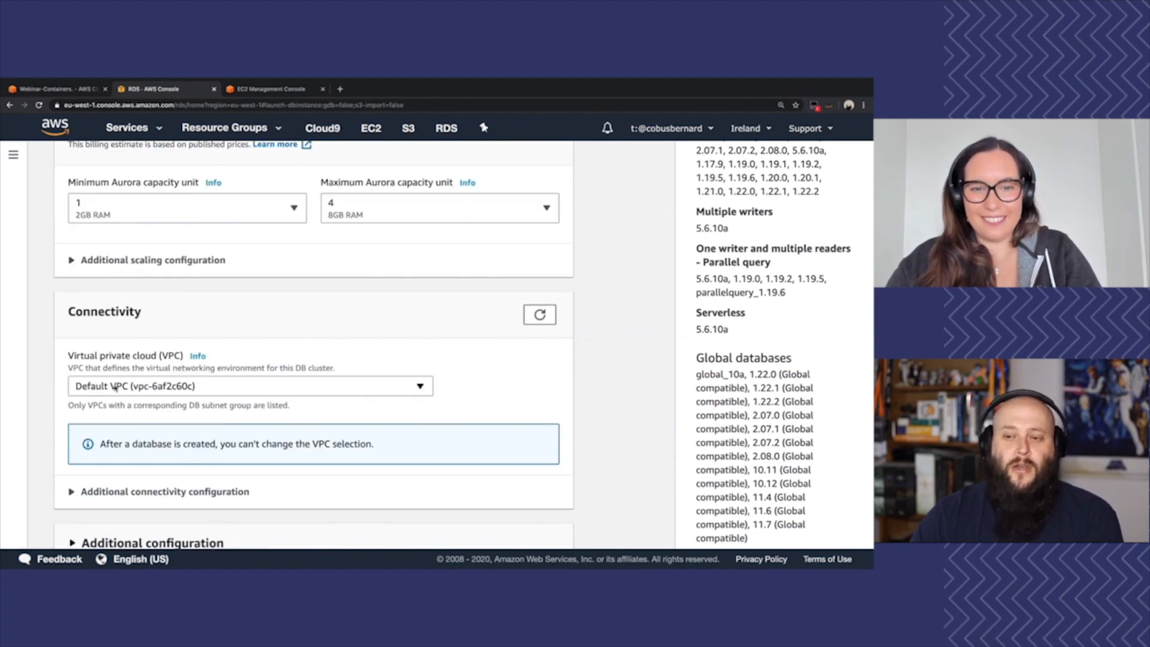
click(115, 388)
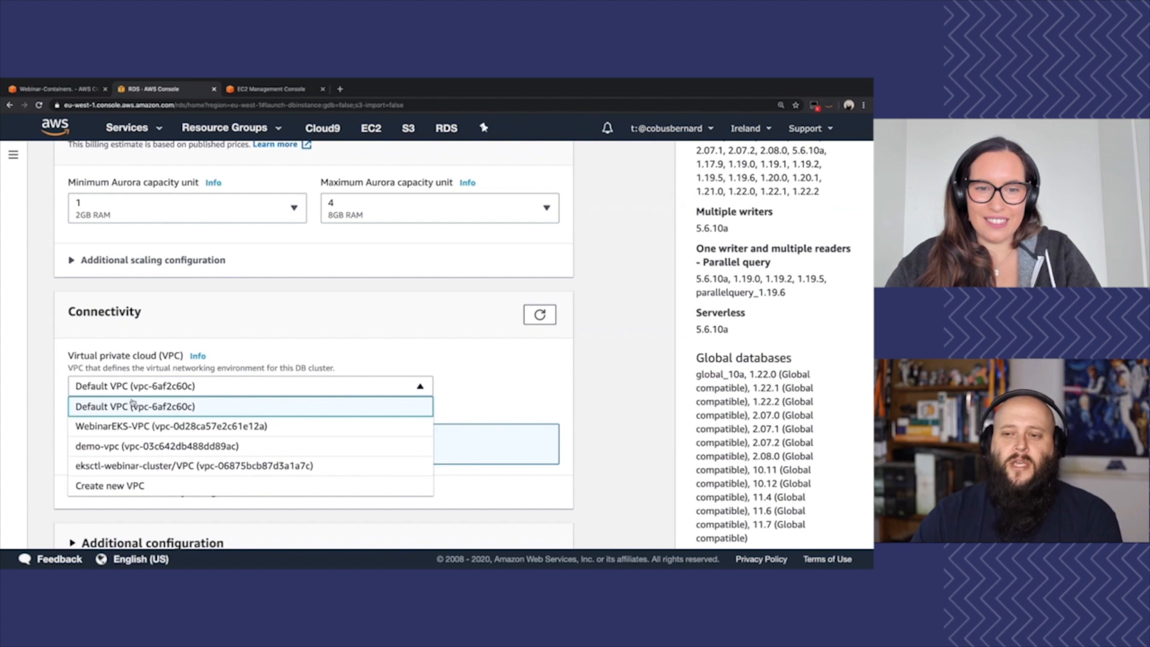
click(155, 408)
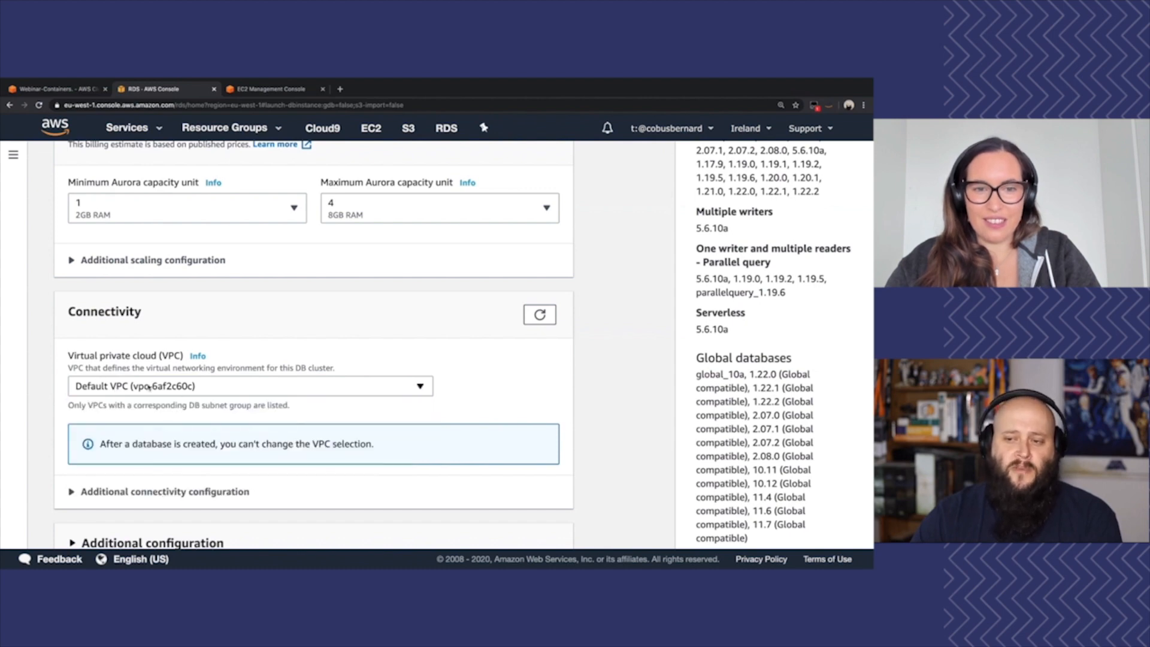
scroll(145, 386, down, 2)
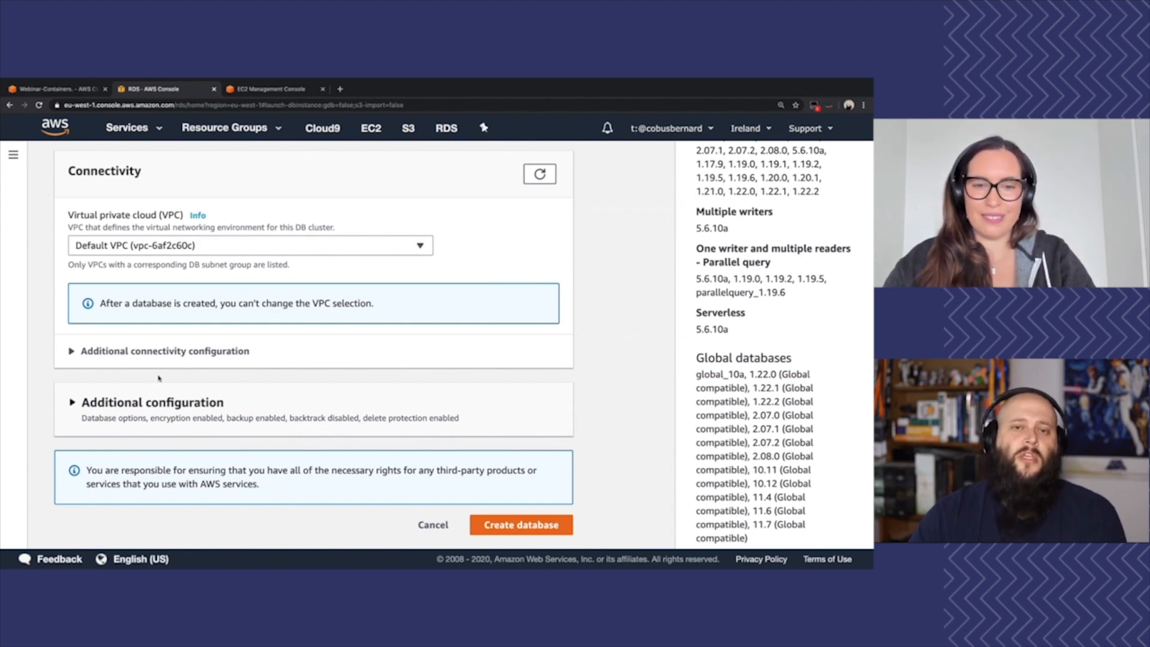
click(540, 526)
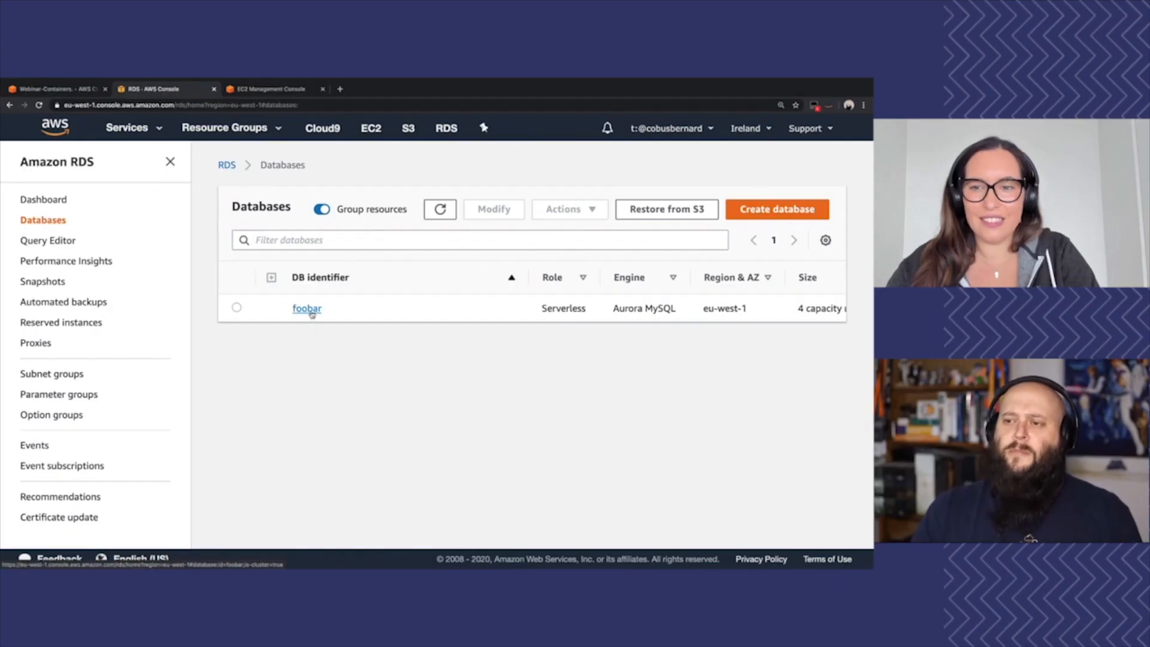
Open the foobar cluster's details and copy its endpoint address from the connectivity and security information
click(308, 309)
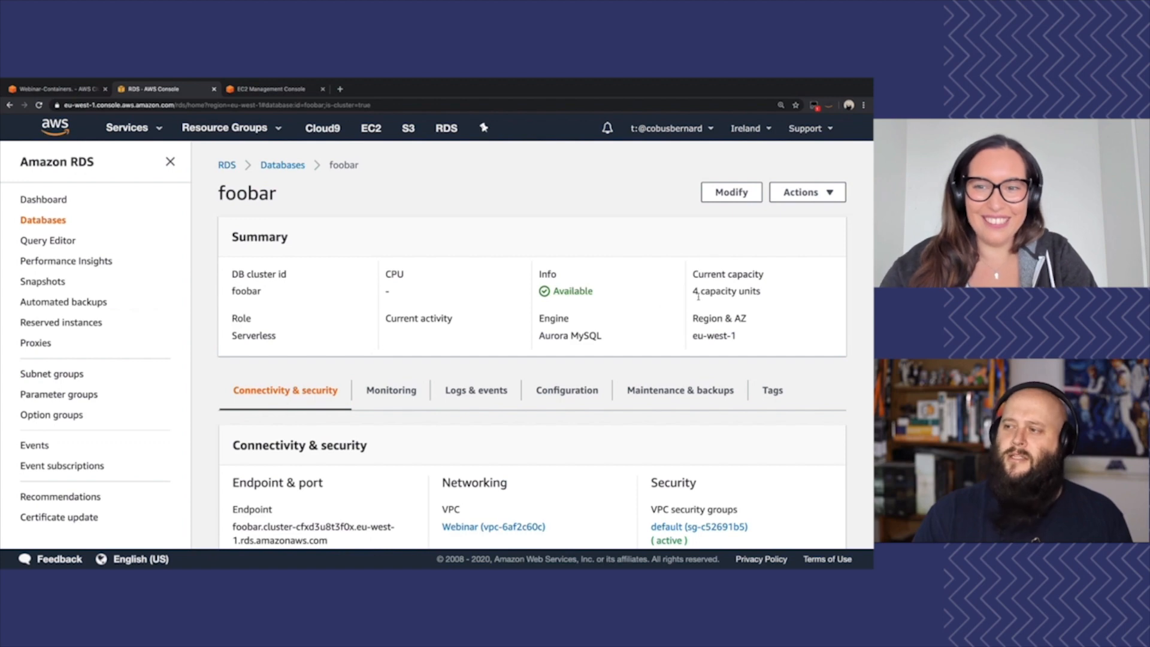
scroll(534, 308, down, 1)
scroll(444, 259, down, 1)
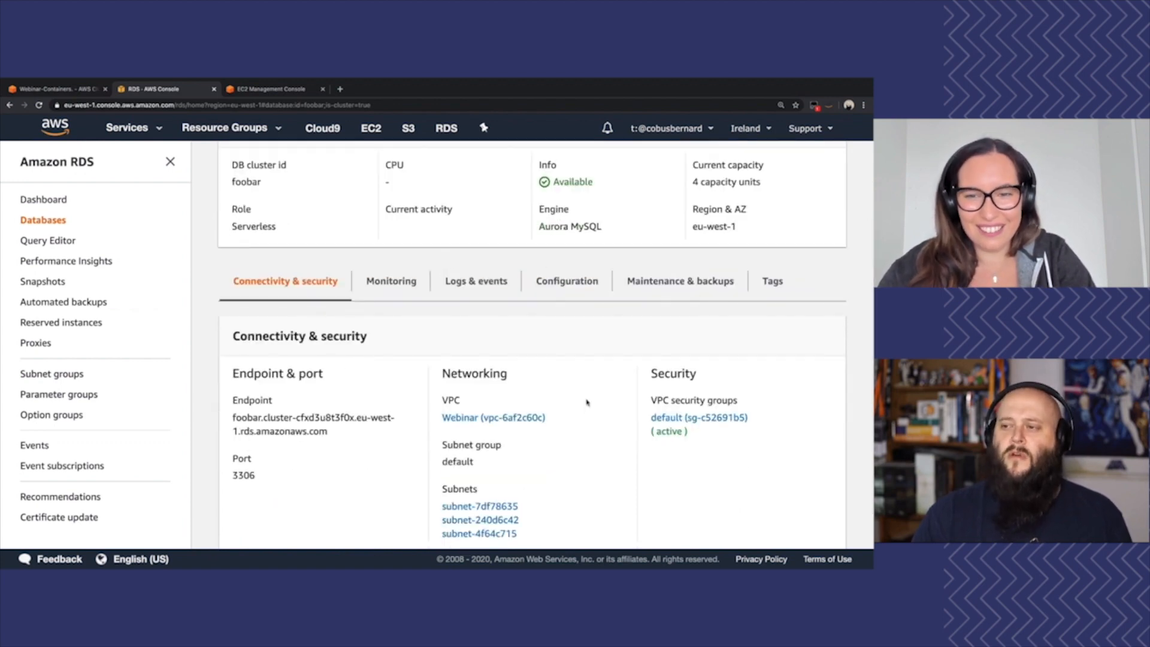
scroll(588, 400, down, 1)
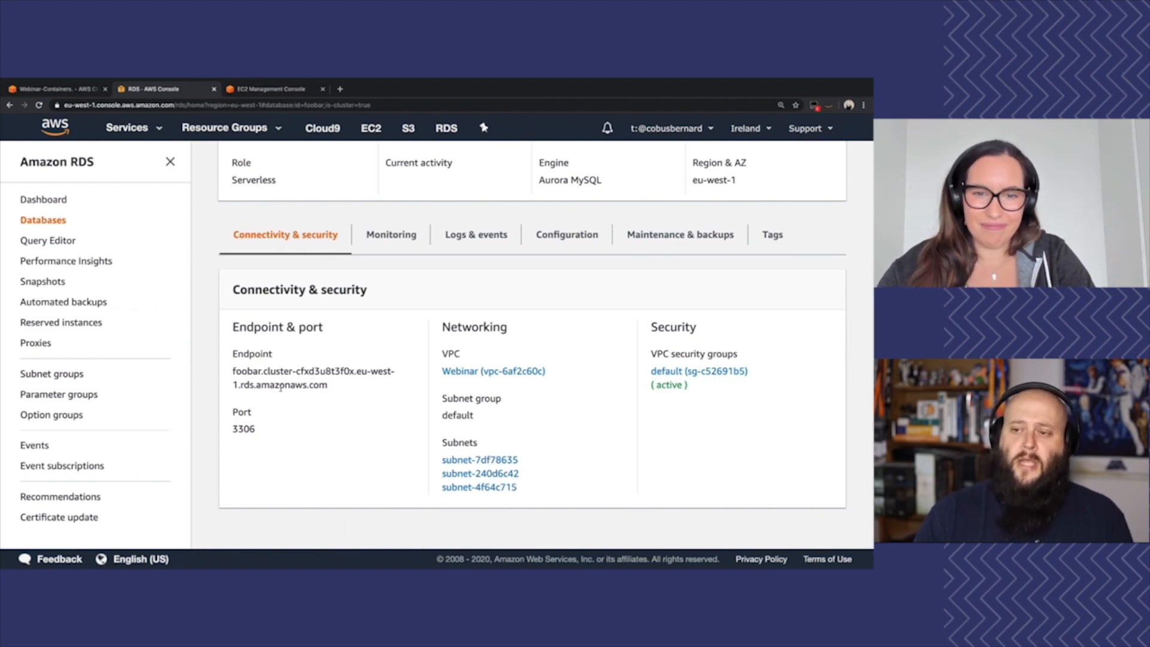
drag(332, 390, 231, 371)
key(super+c)
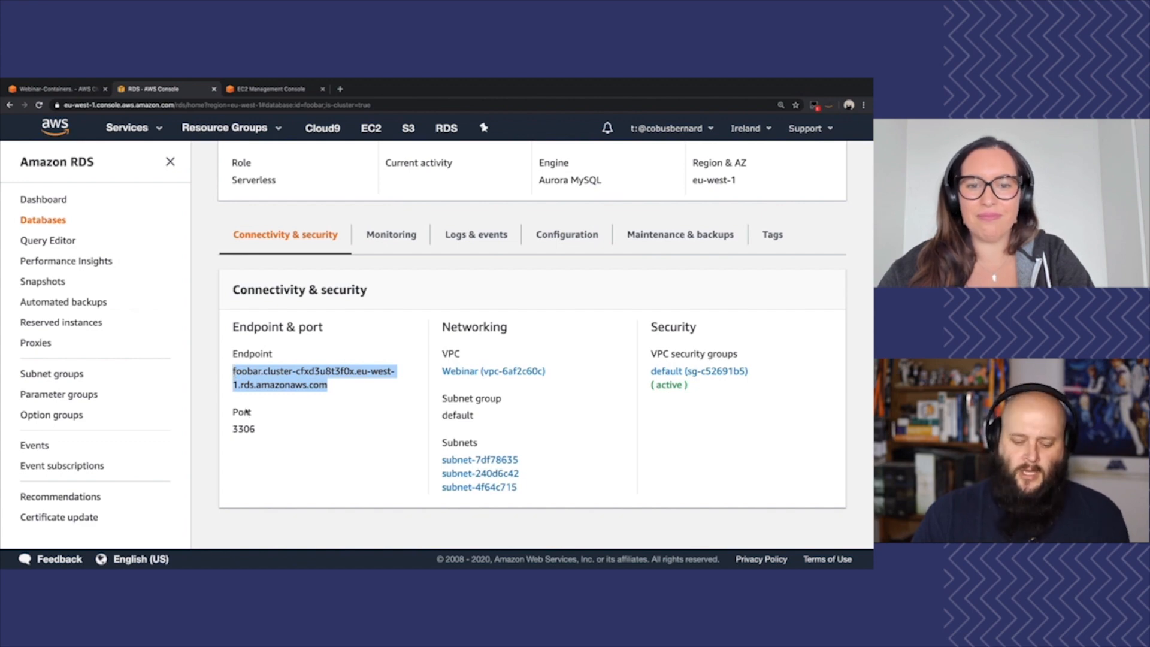
Switch to Cloud9, clear the terminal, and ping the copied foobar cluster endpoint, stopping after a few packets
click(60, 90)
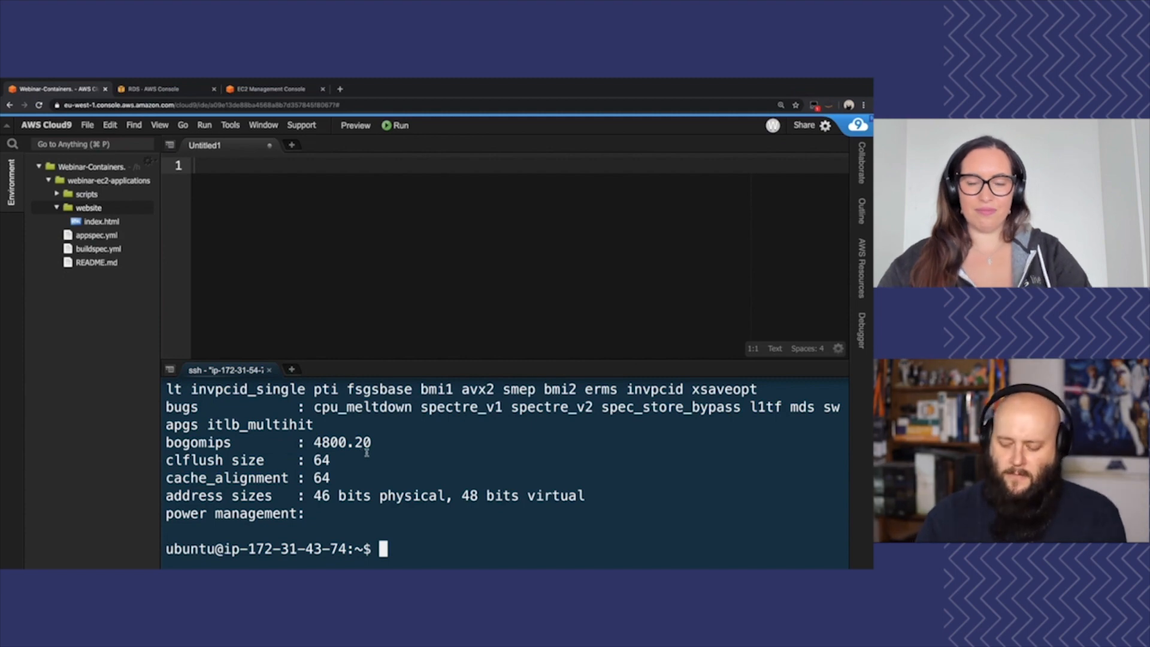
key(ctrl+l)
text(ping)
key(super+v)
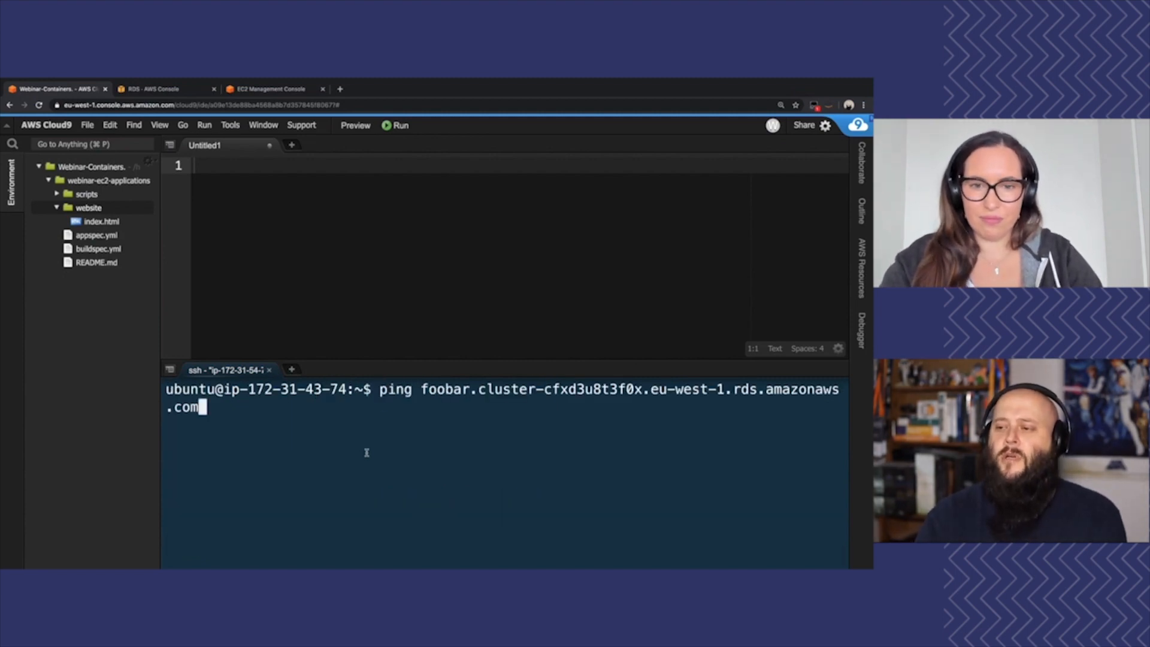
key(Return)
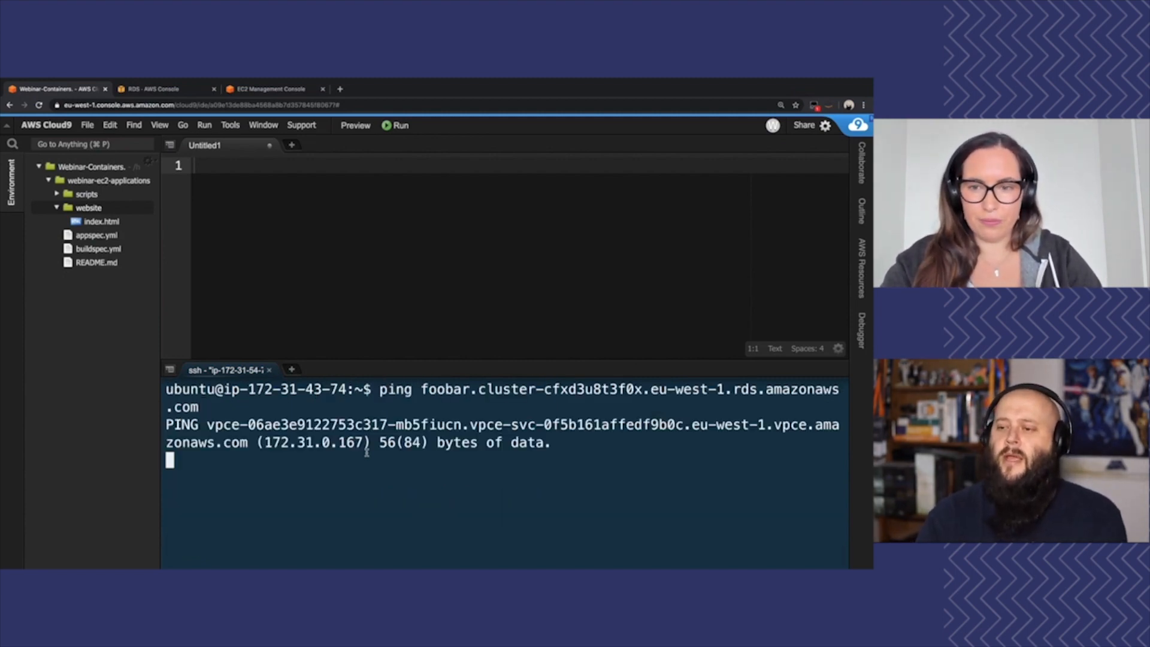
key(ctrl+c)
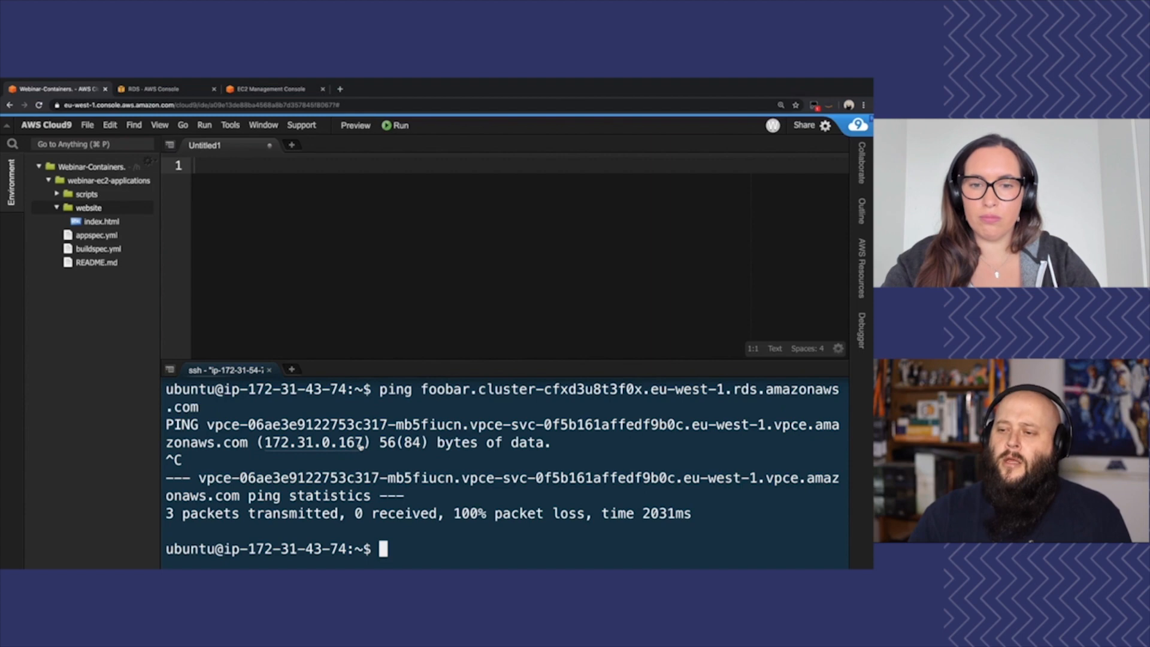
Copy the IP address resolved by the ping and run telnet 172.31.0.167 3306 to test the database port
drag(363, 444, 265, 443)
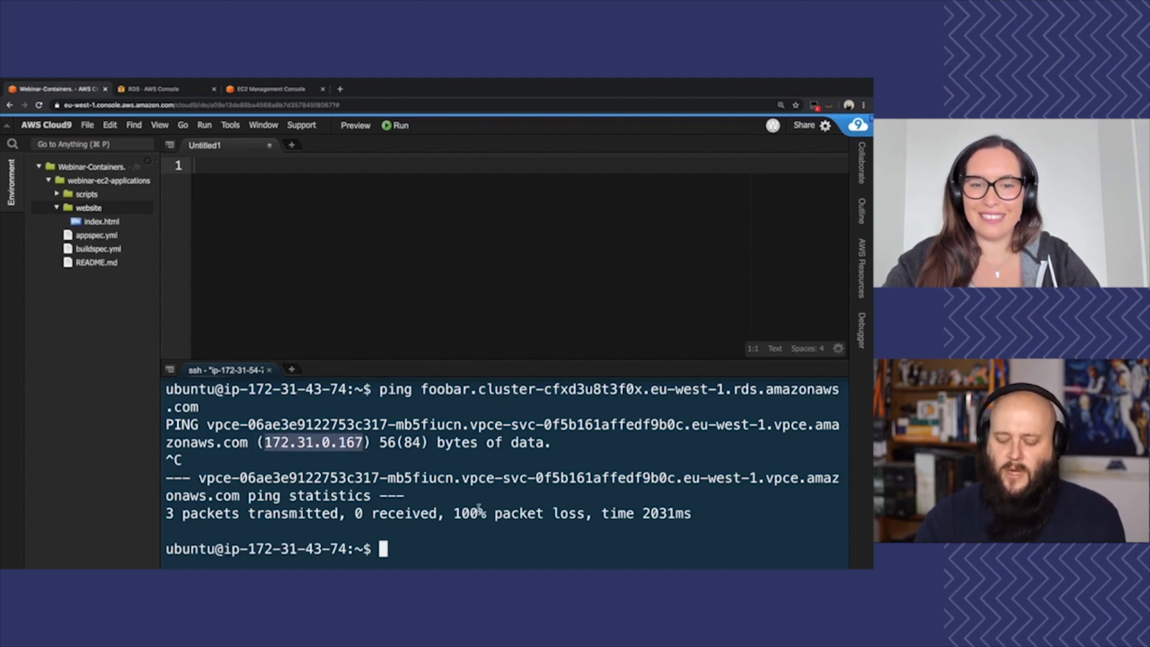
text(telnet)
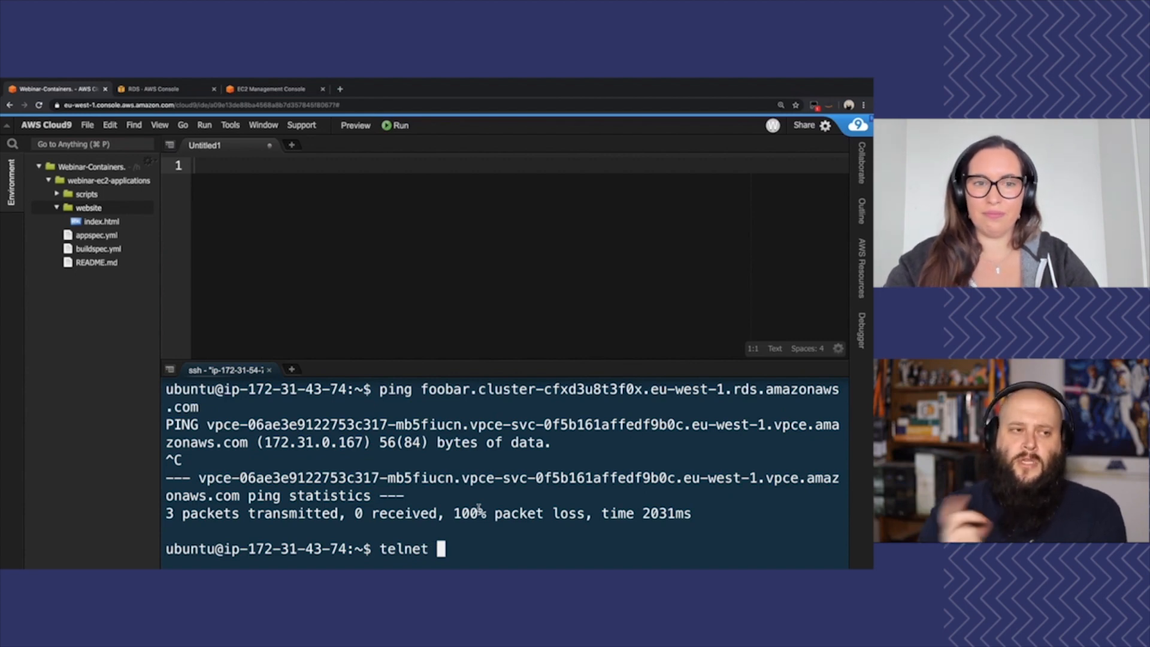
key(super+v)
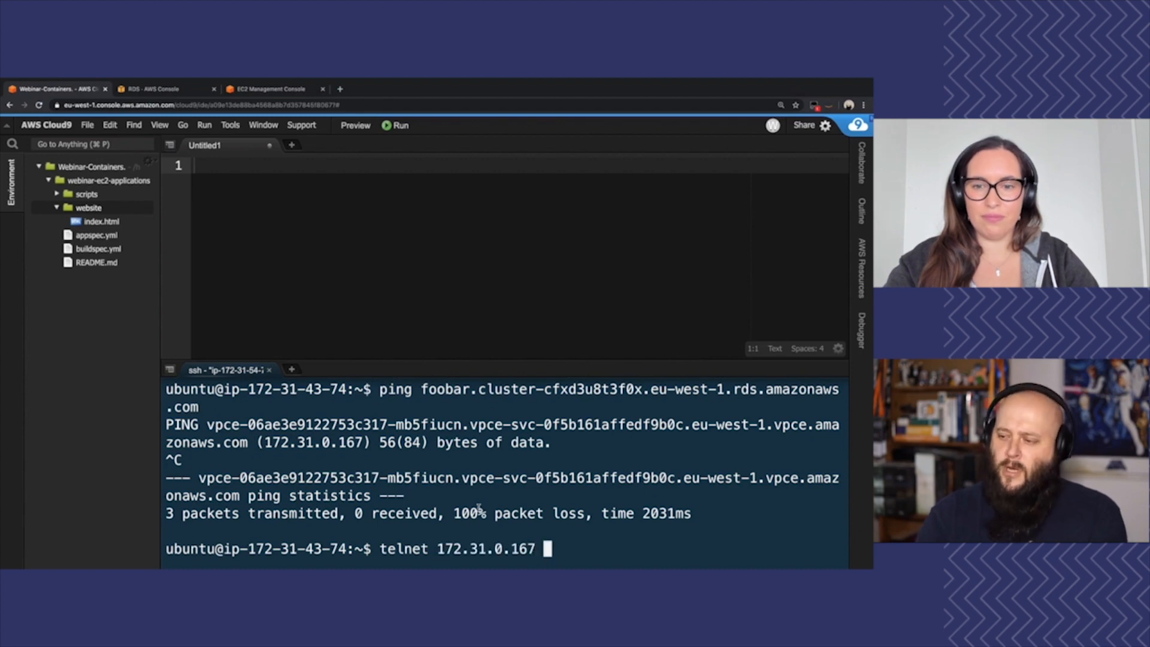
text(3306)
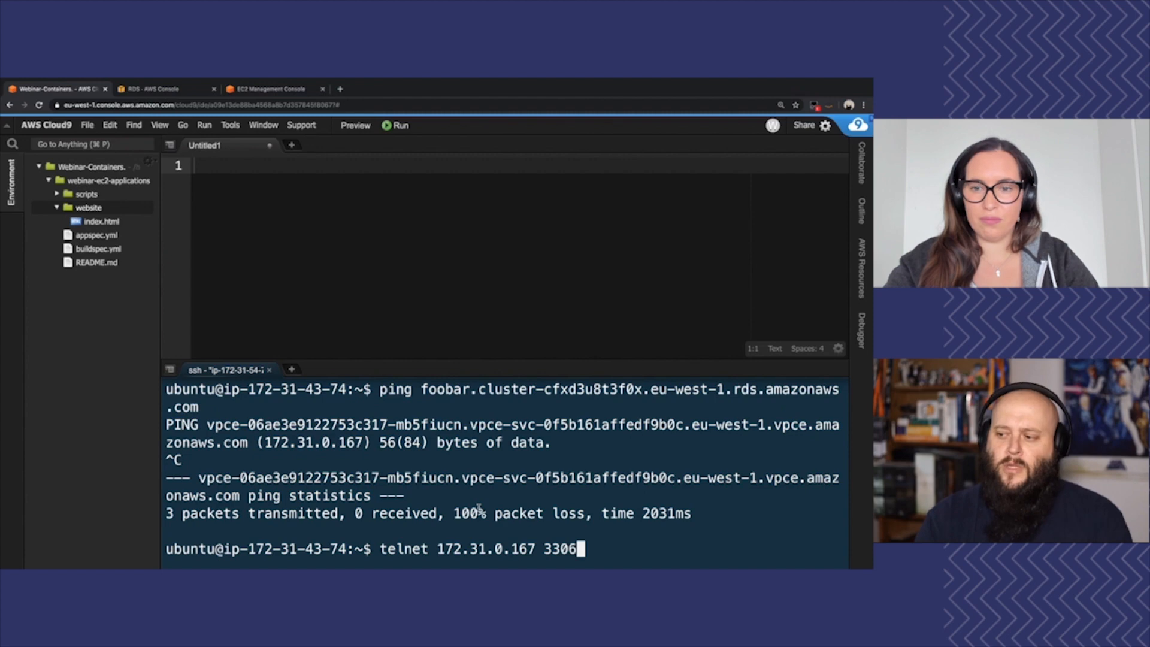
key(Return)
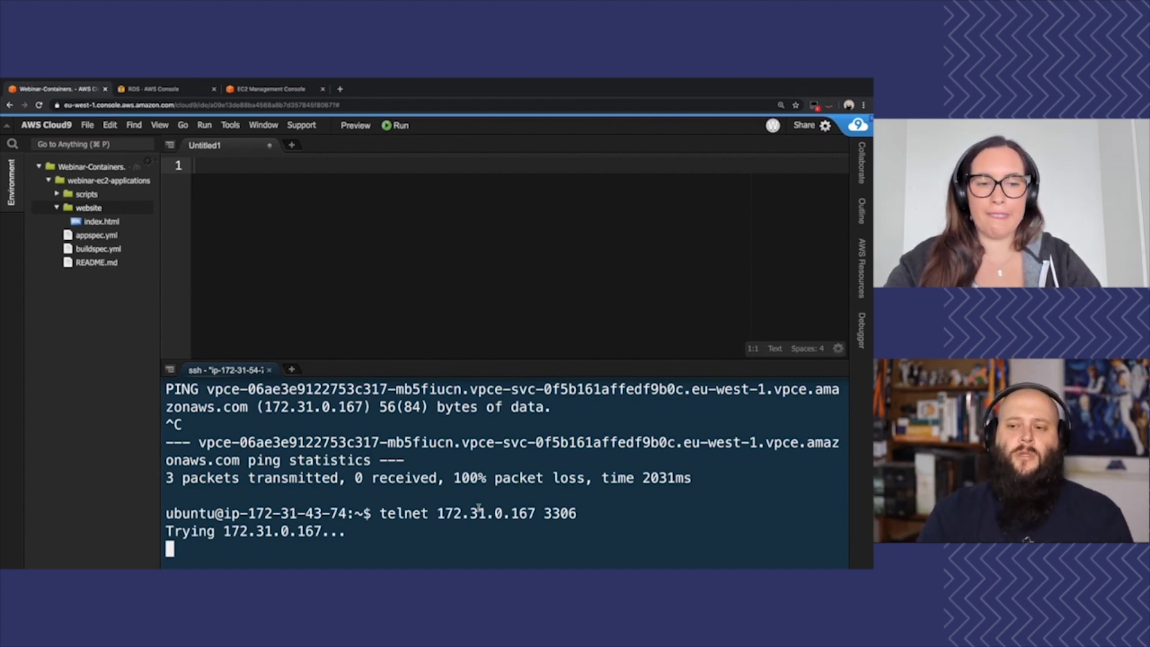
Stop the telnet attempt and open the inbound rules of the default security group attached to the foobar RDS cluster
key(ctrl+c)
click(154, 89)
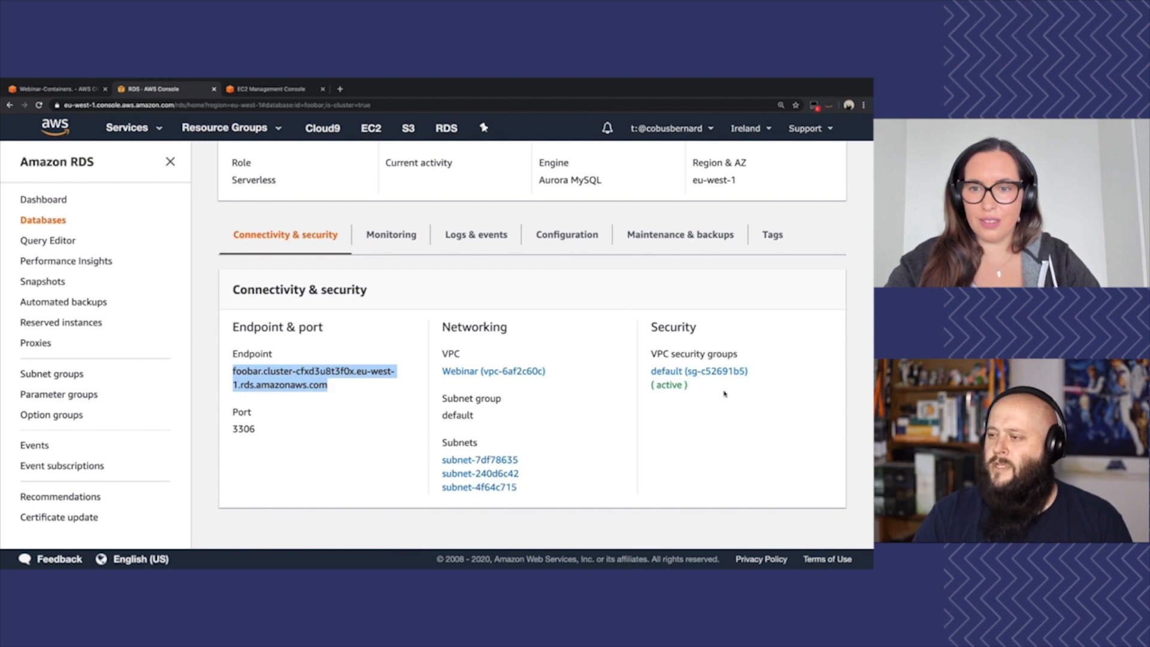
super+click(707, 374)
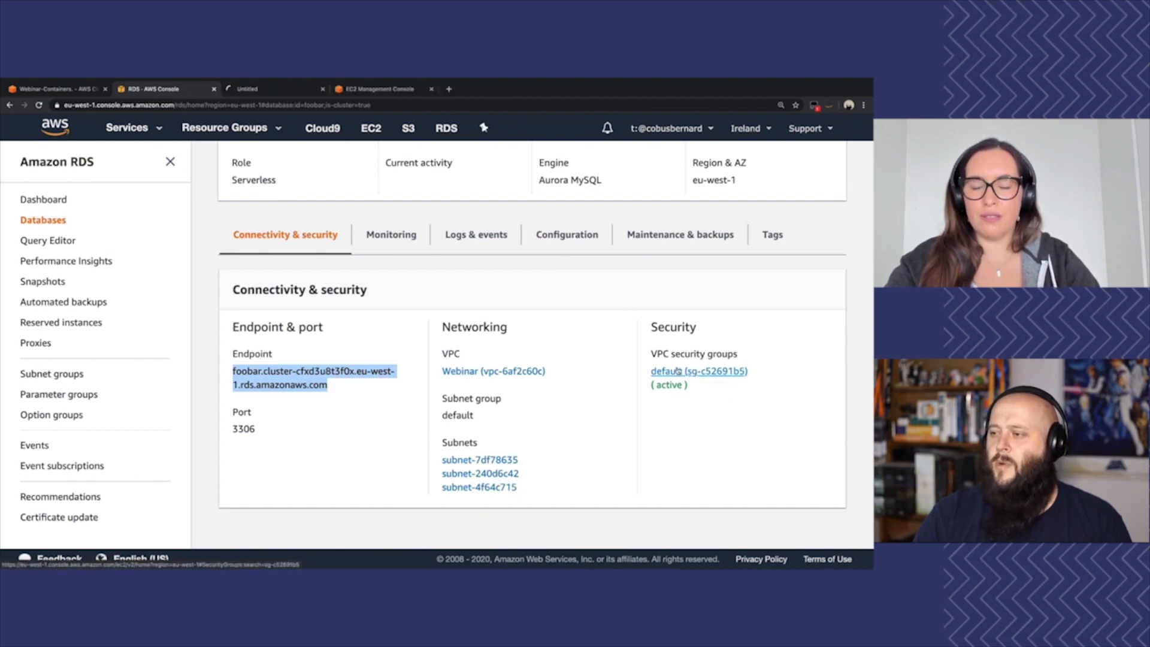
click(270, 90)
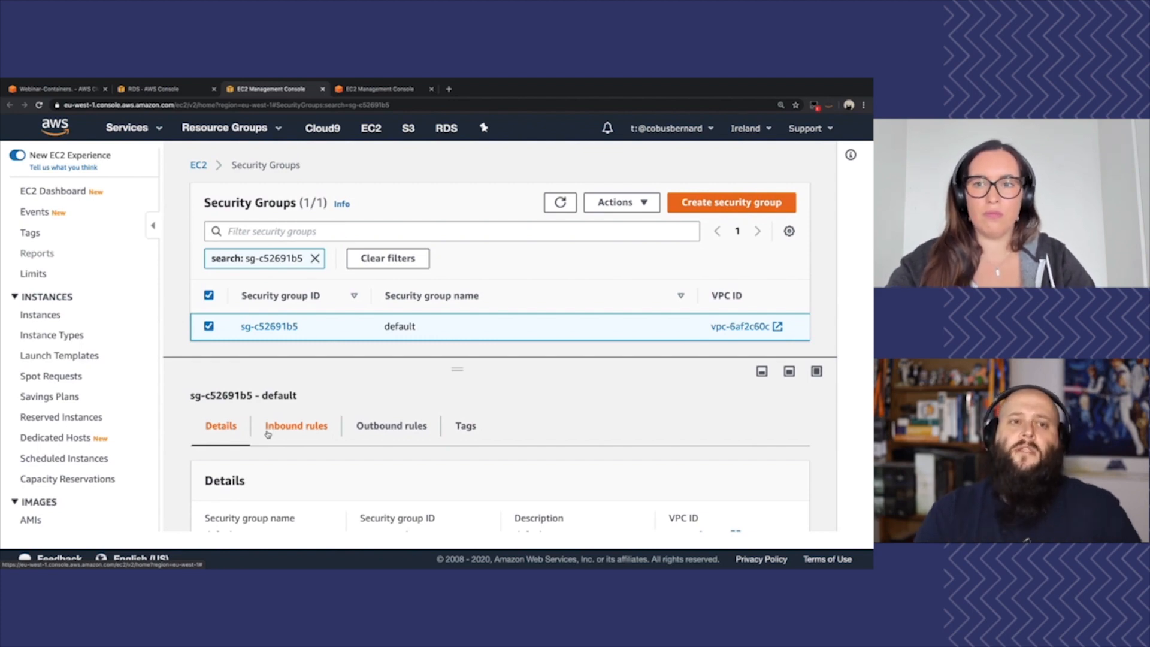
click(267, 429)
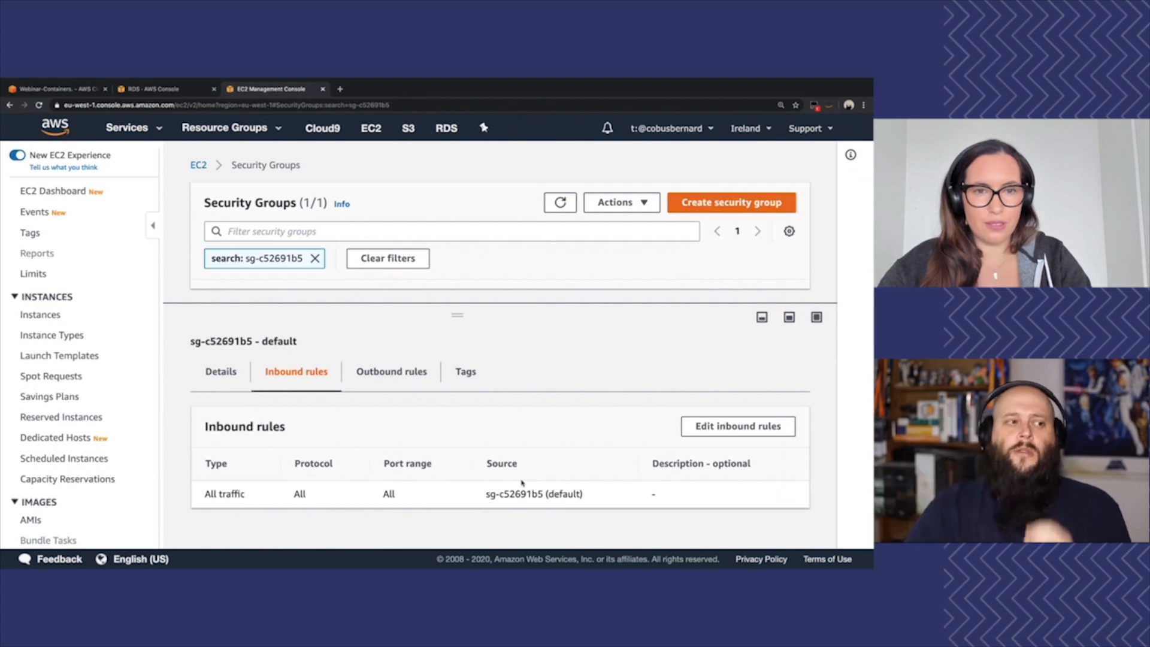
Start editing the default security group's inbound rules and add a Custom TCP rule for port 3306
click(736, 426)
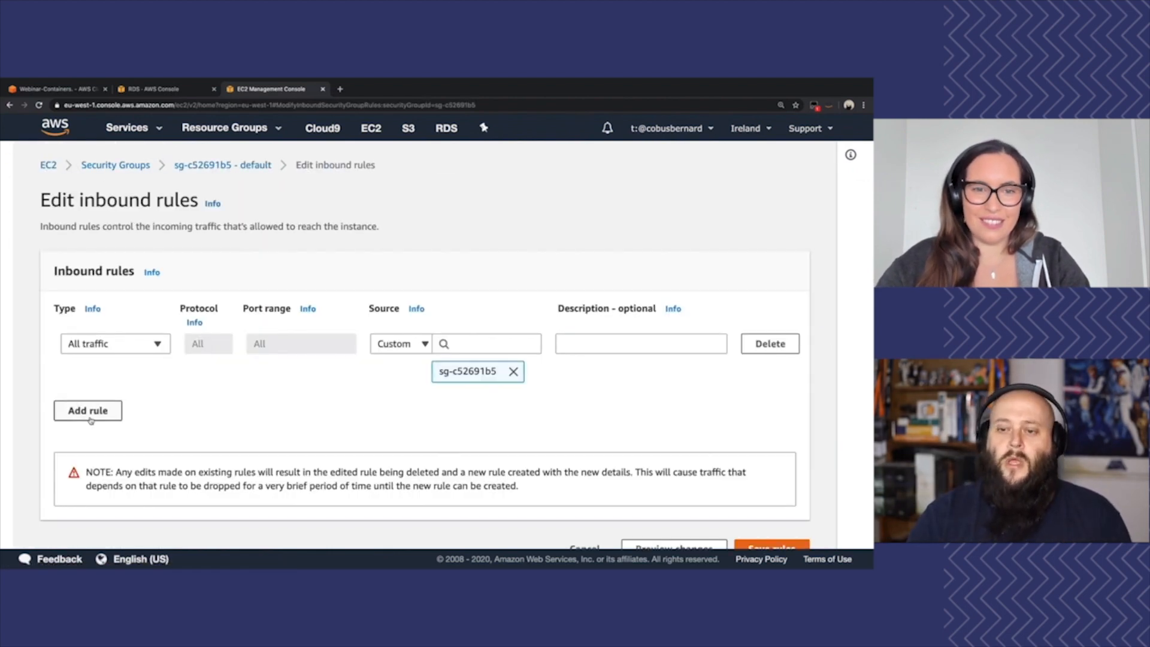
click(91, 420)
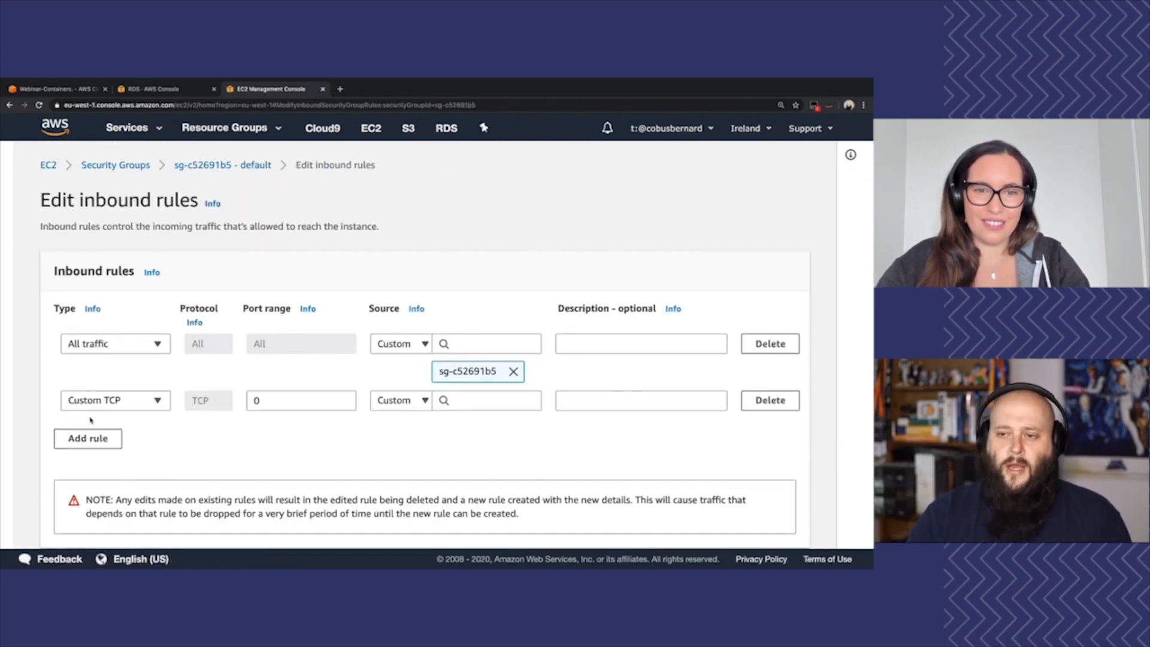
double_click(281, 401)
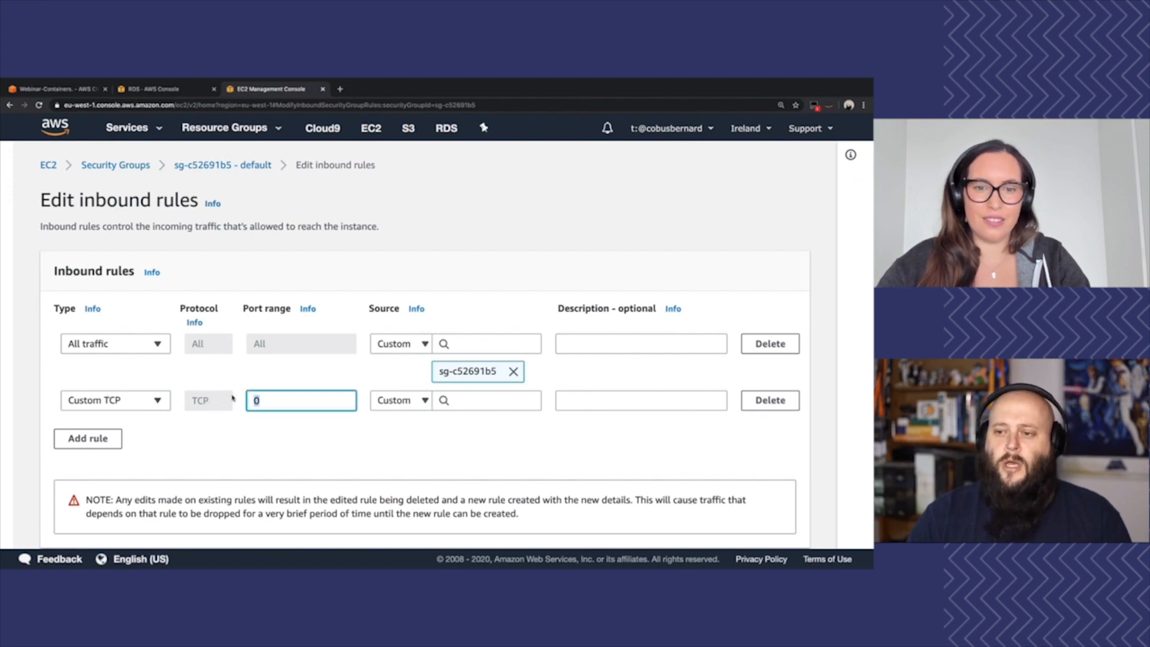
text(3306)
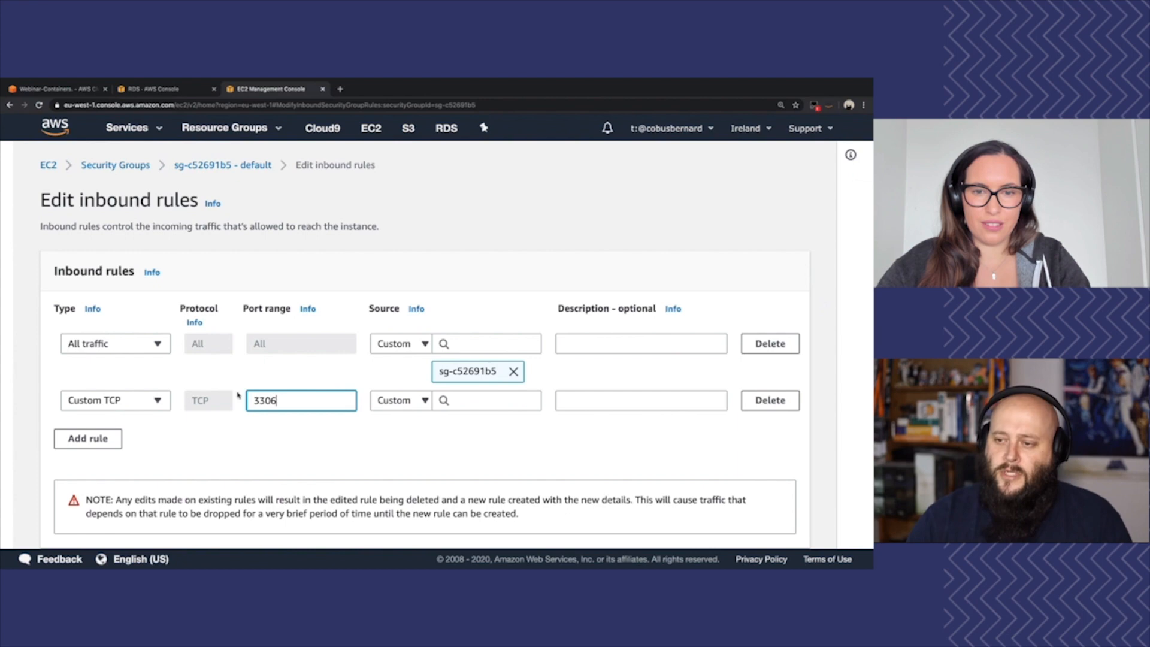
Set the foobar_ec2 security group as the source of the port 3306 rule and save the inbound rules
click(493, 401)
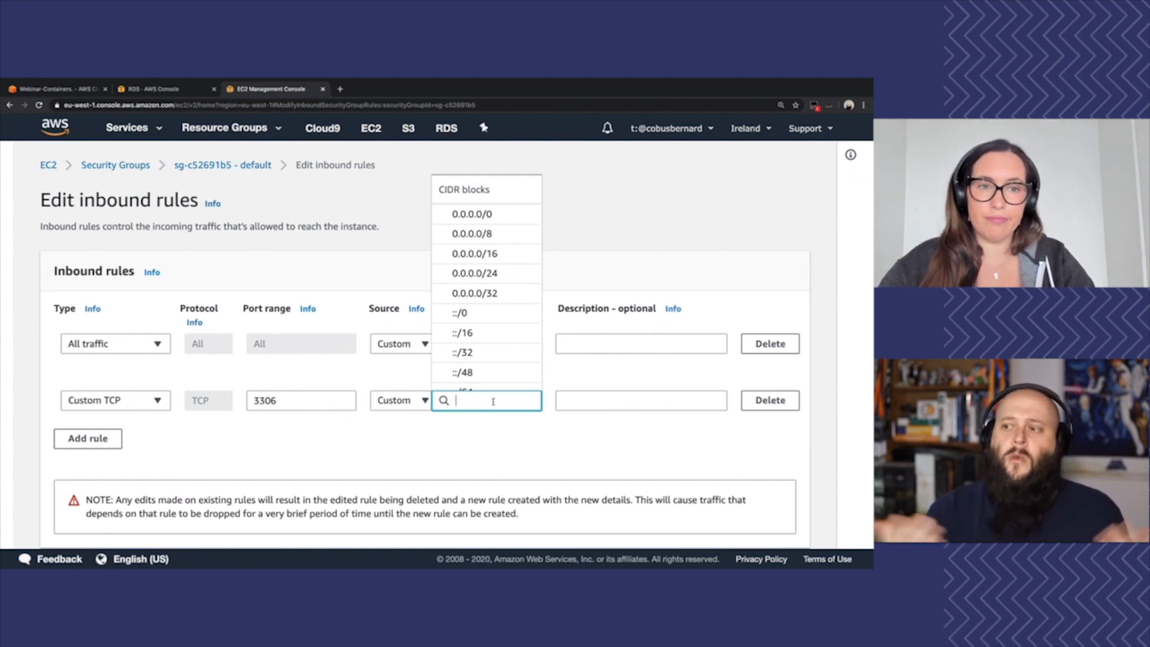
text(foo)
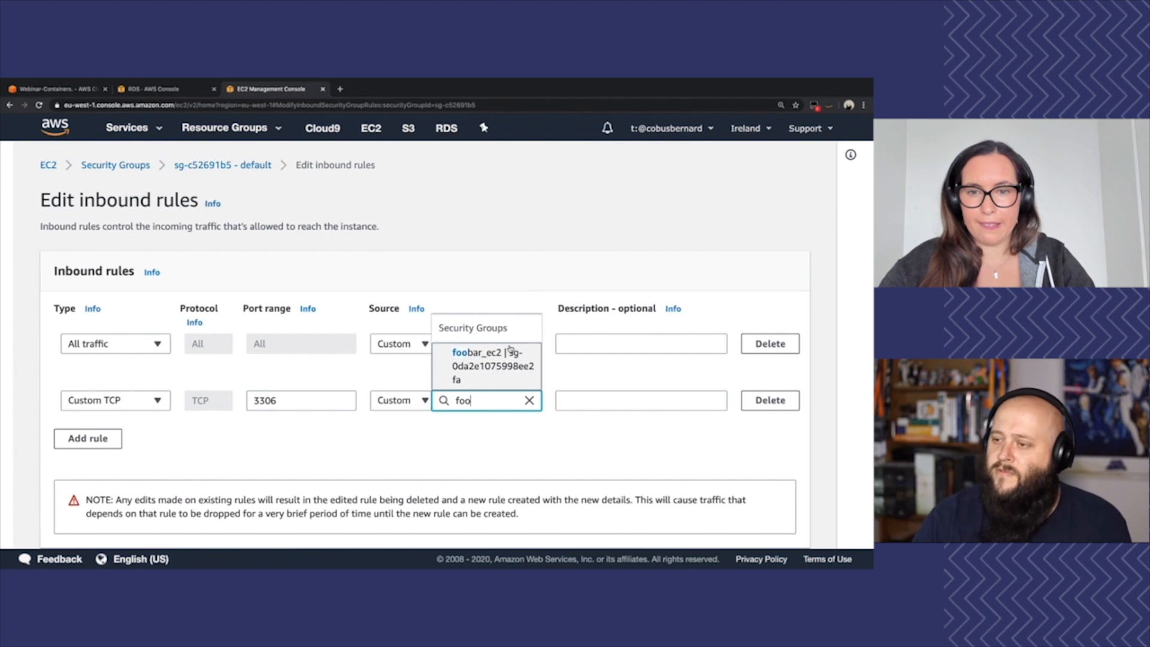
click(475, 373)
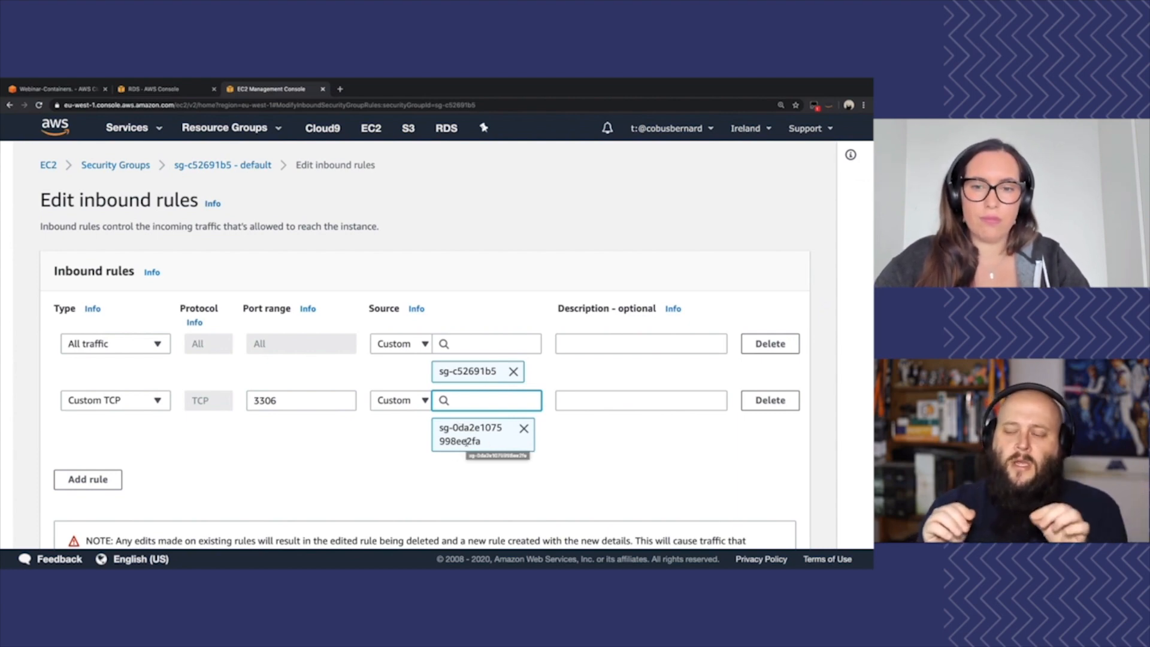
click(614, 446)
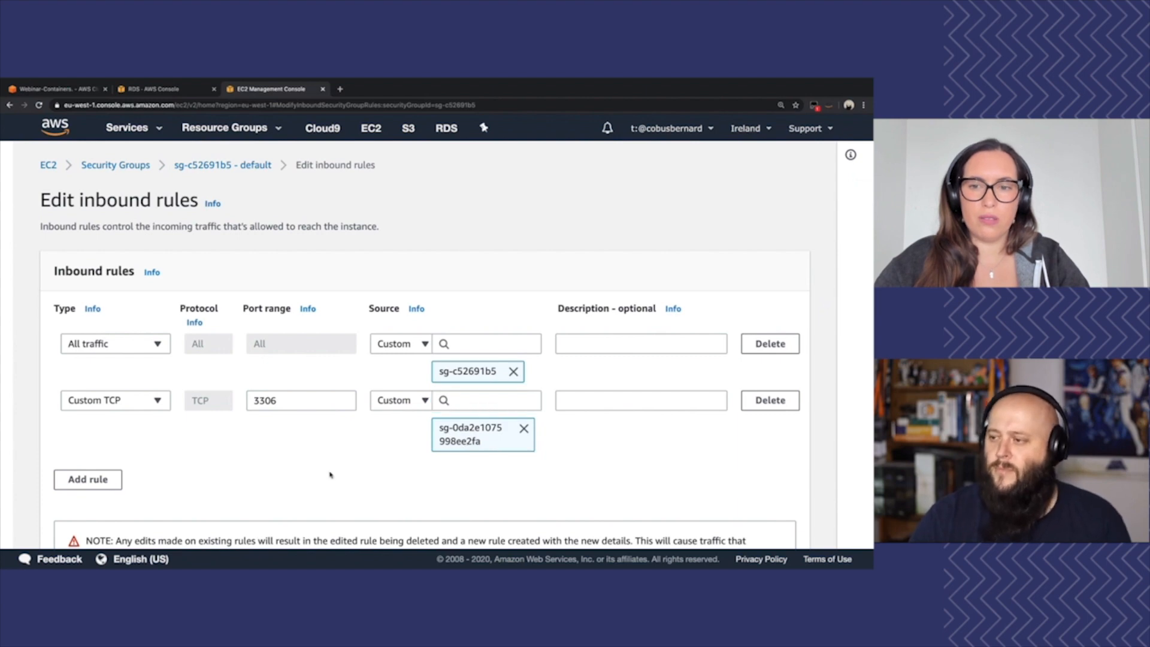
scroll(250, 476, down, 2)
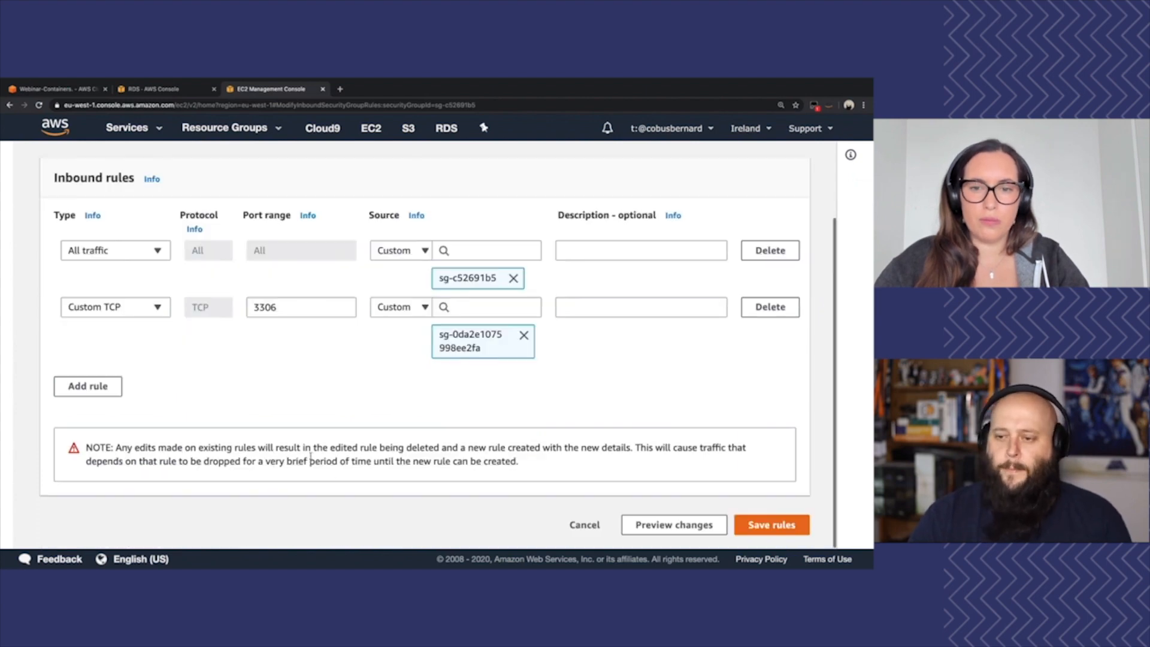
click(764, 525)
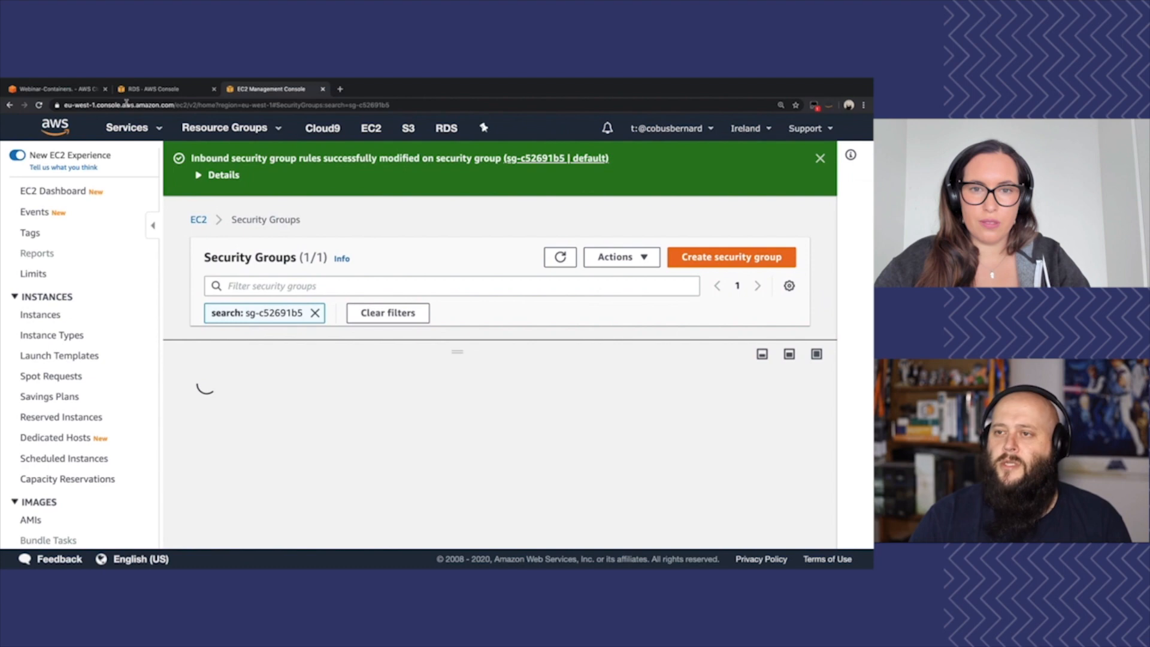
Switch to Cloud9 and rerun telnet 172.31.0.167 3306 in the SSH terminal to retest the database port
click(65, 89)
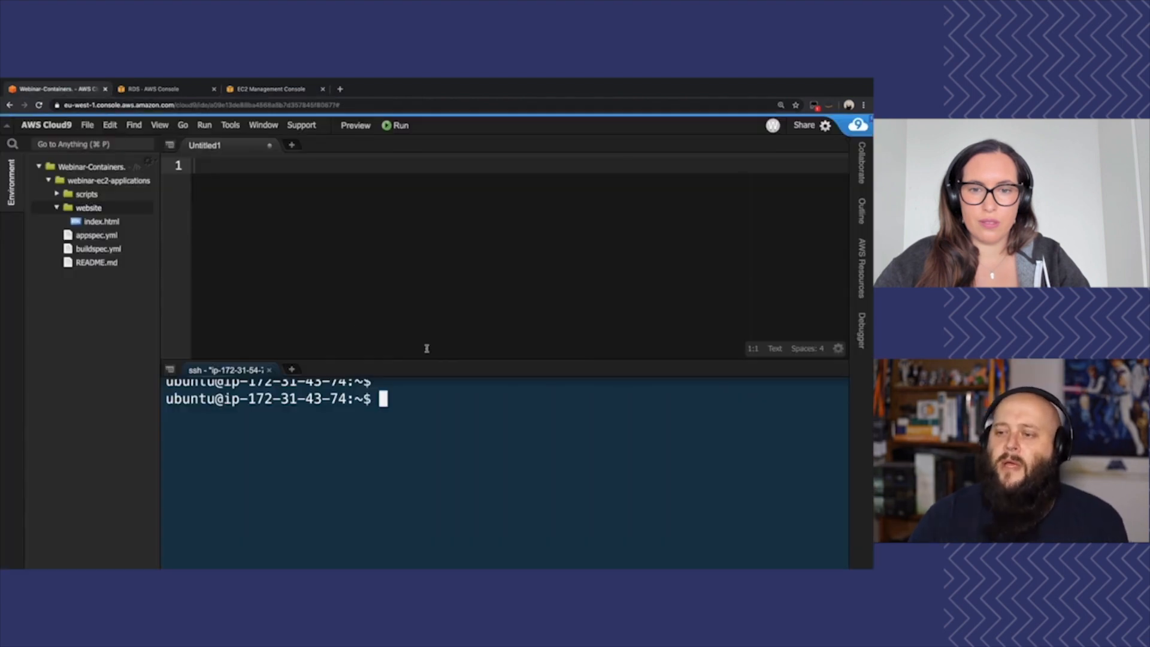
key(super+v)
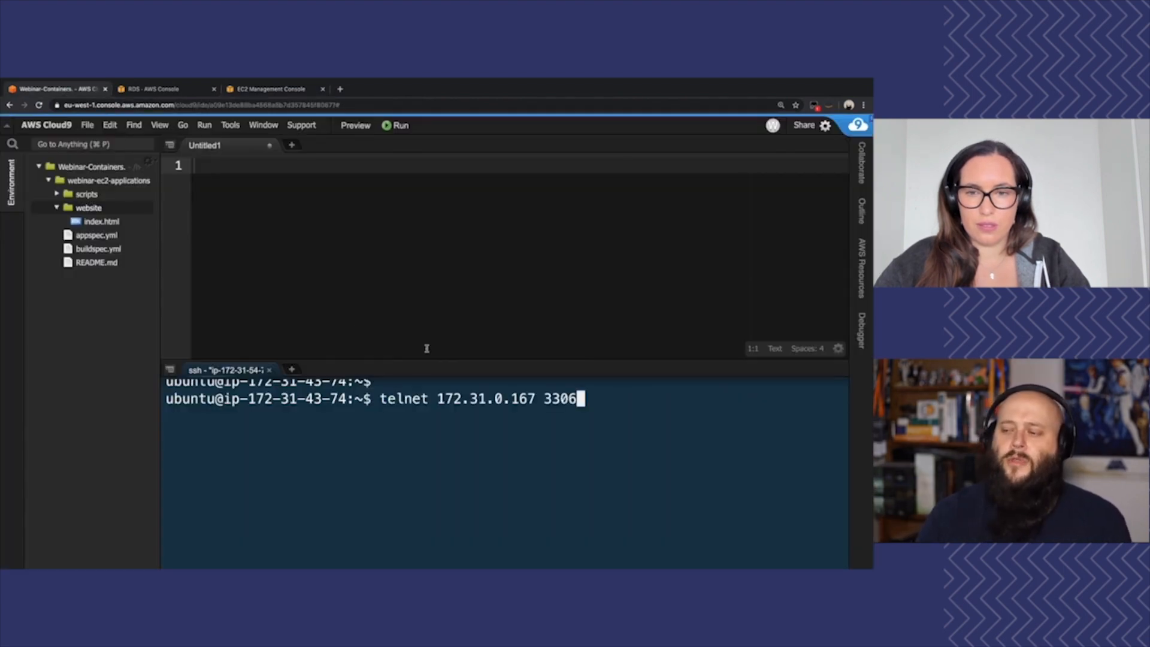
key(Return)
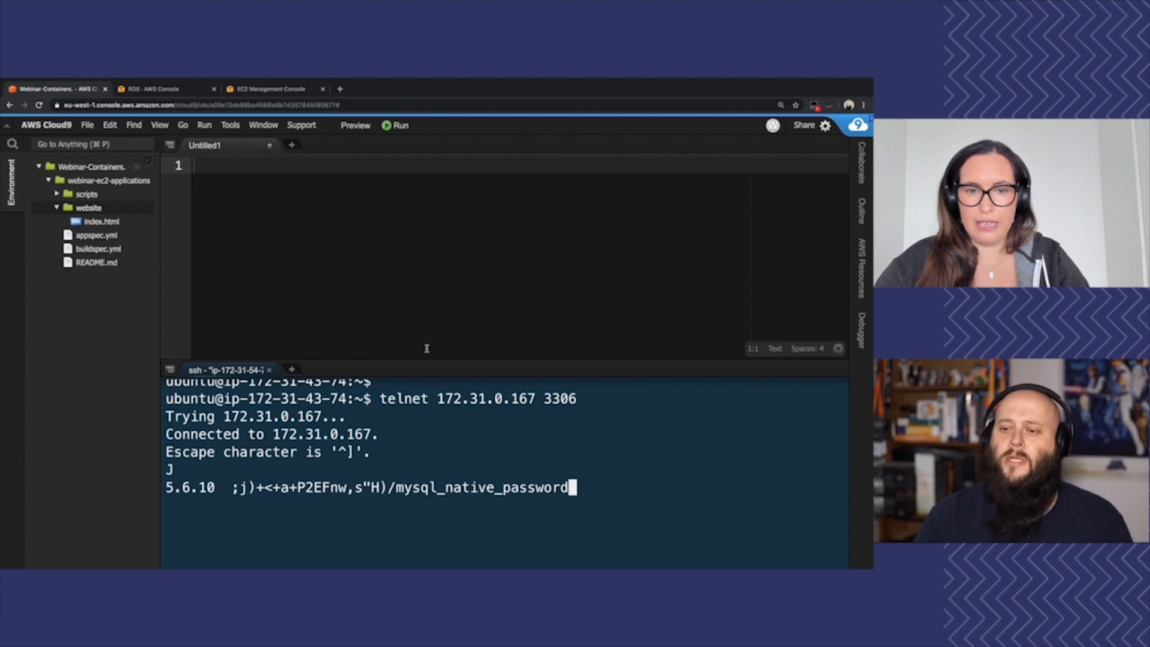